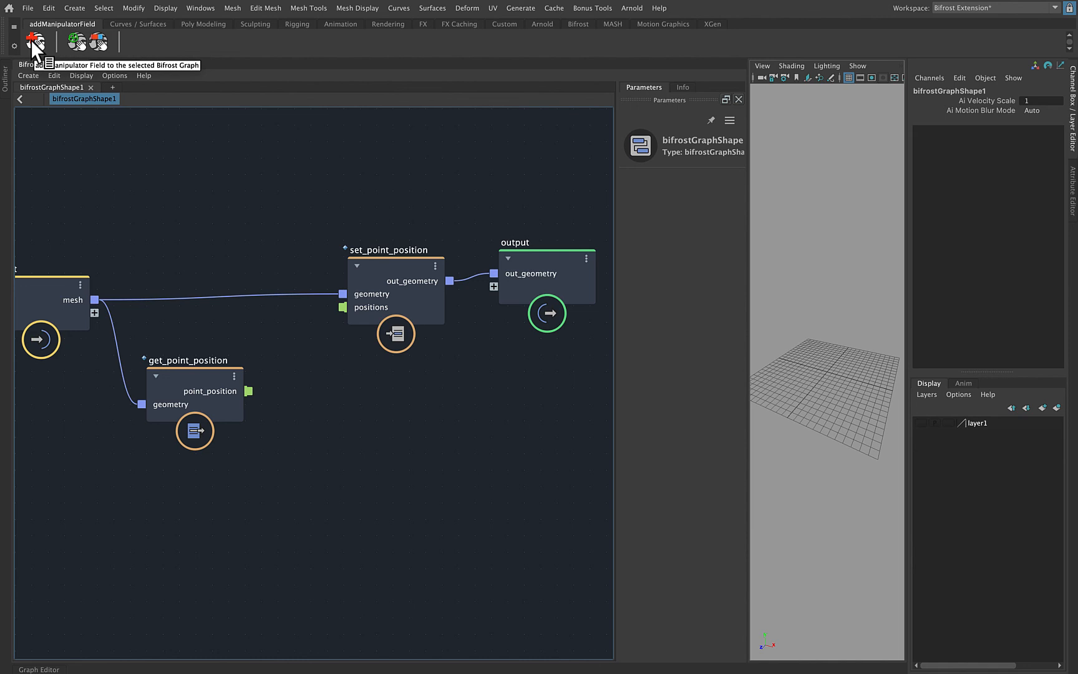
Add a manipulator field to the Bifrost graph and place its compound and mf_input_0 nodes below get_point_position
left_click(31, 39)
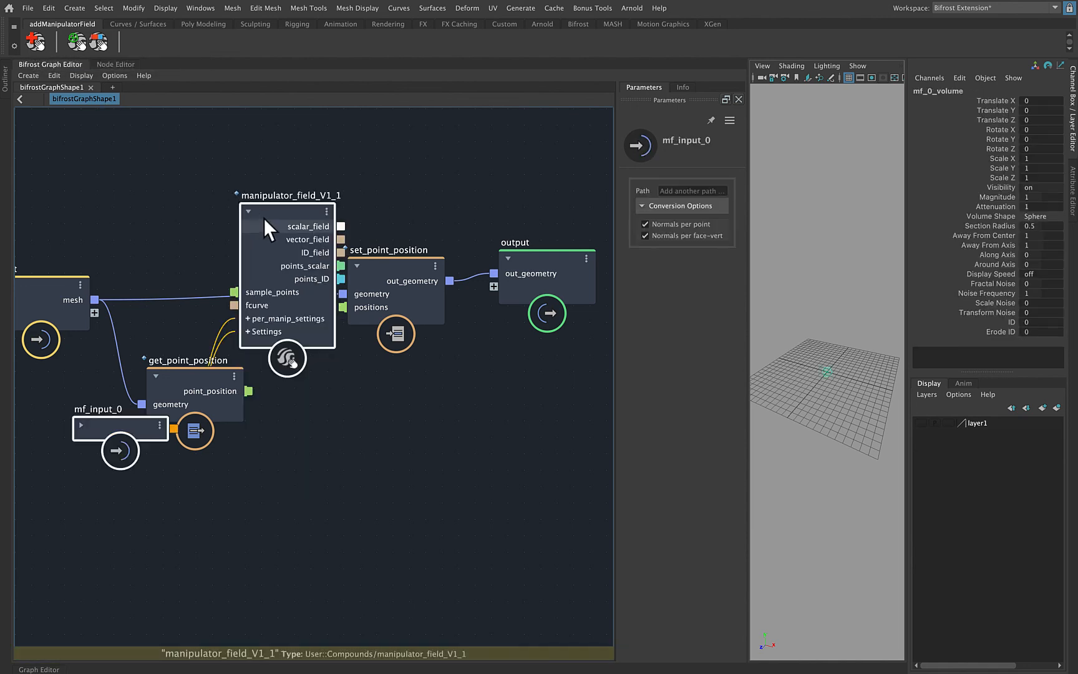
left_click_drag(264, 219, 308, 421)
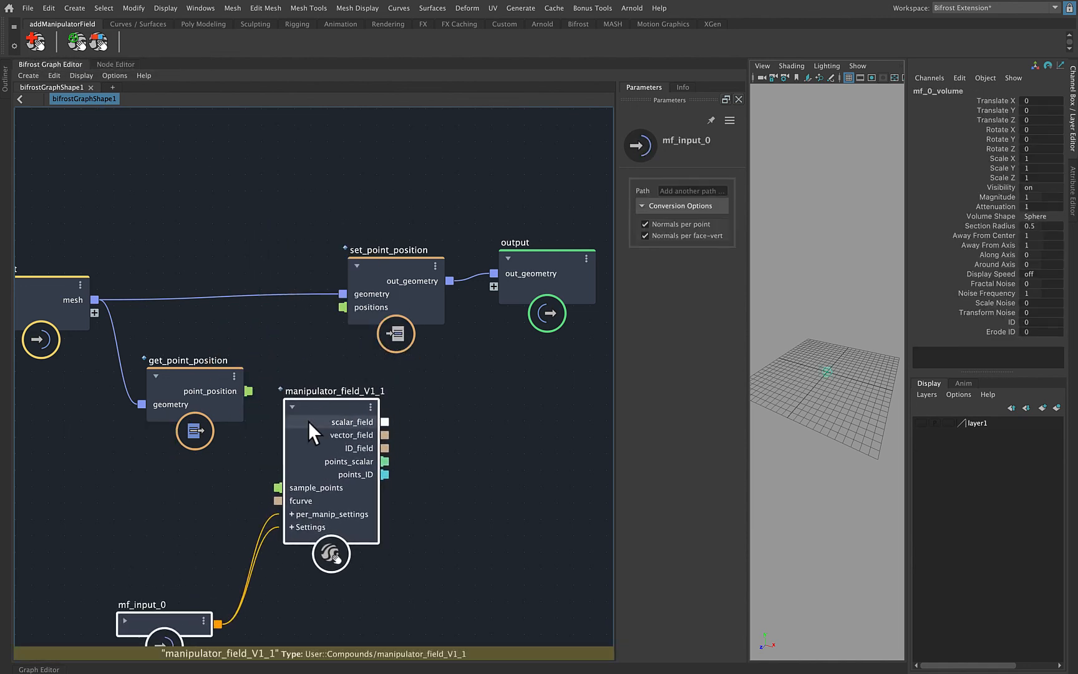
left_click(165, 497)
left_click_drag(140, 613, 95, 501)
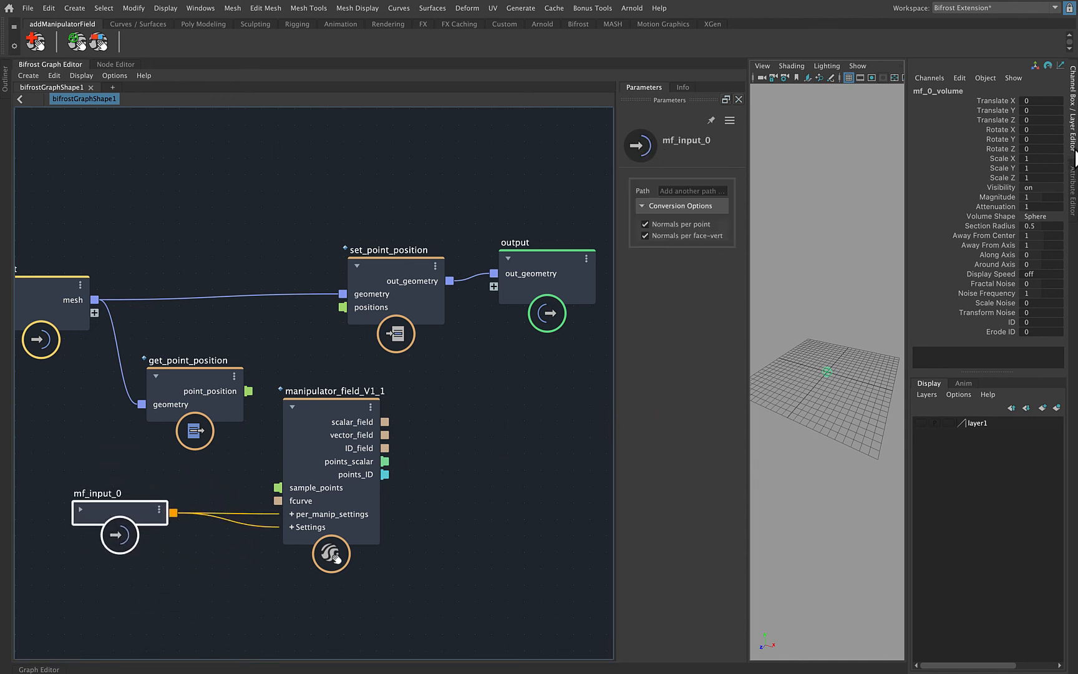
Examine the new mf_0_volume field in the viewport, the Outliner and the Channel Box
left_click(1063, 165)
left_click_drag(910, 385, 924, 430, "alt")
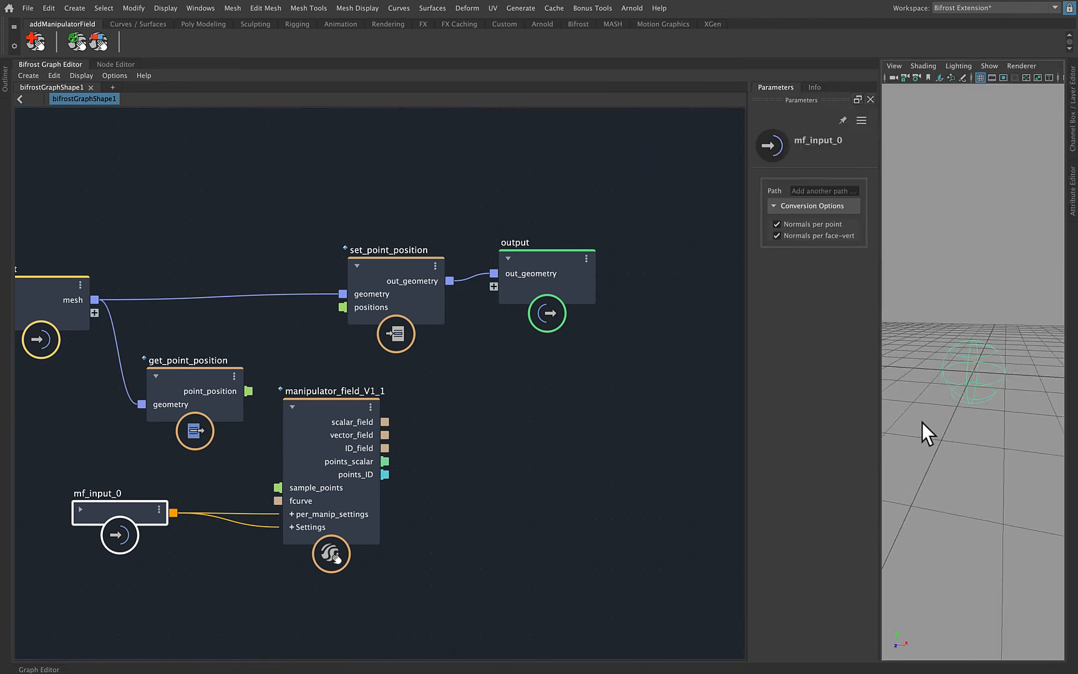
left_click(2, 93)
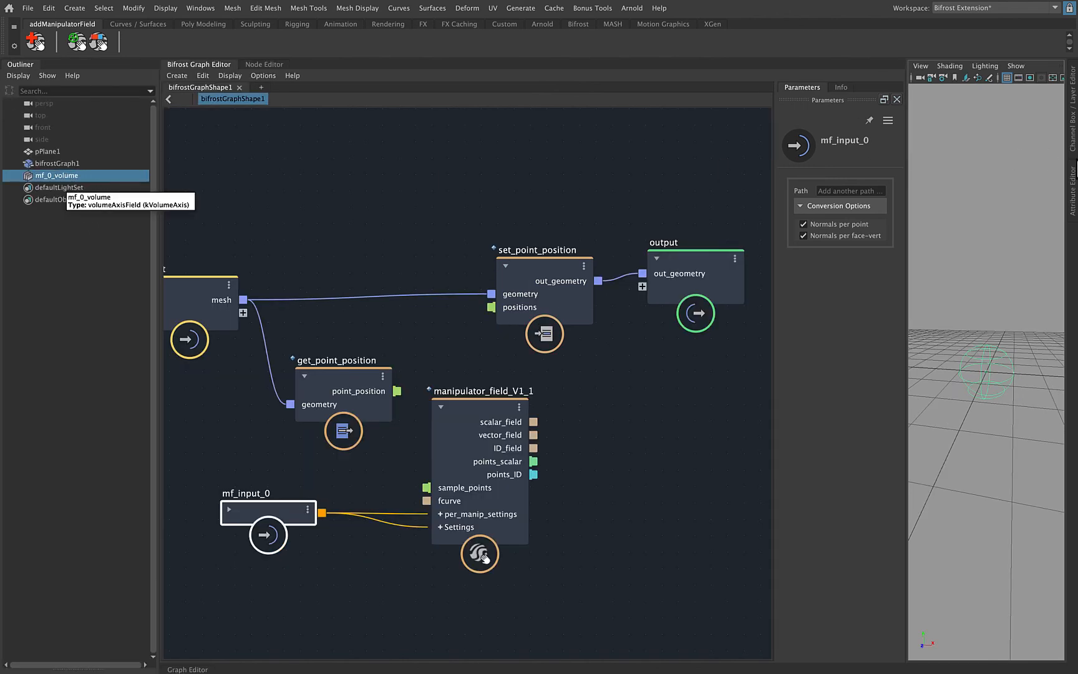
left_click(1074, 144)
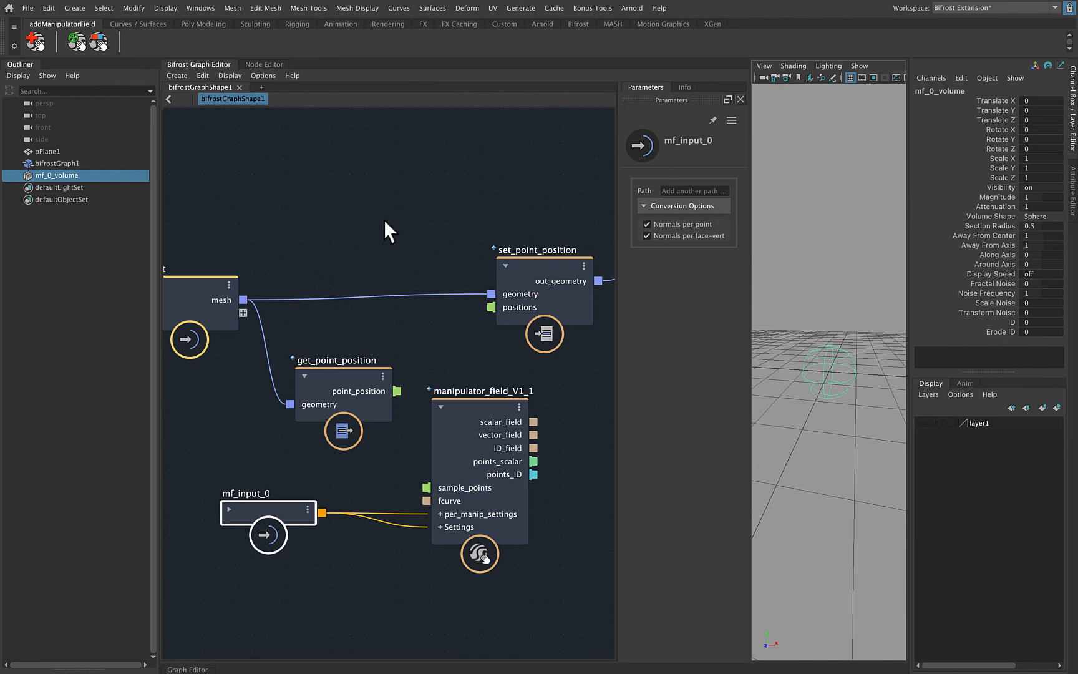
Adjust the placement of the manipulator_field_V1_1 and mf_input_0 nodes in the graph
scroll(374, 225, "down", 2)
scroll(374, 225, "up", 1)
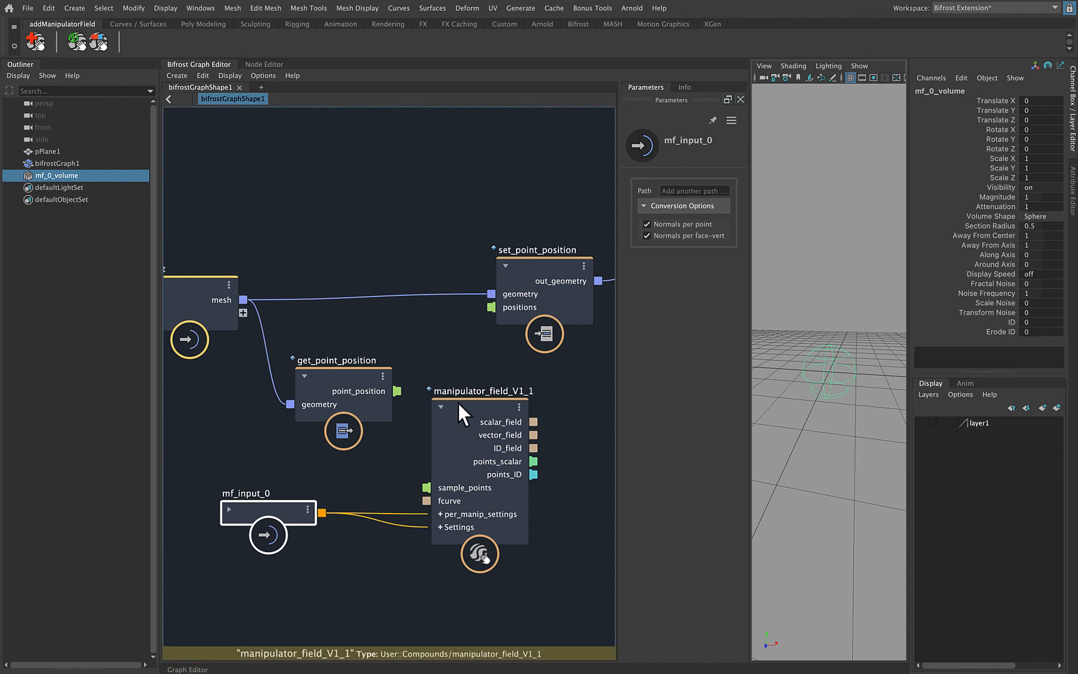
left_click_drag(462, 407, 463, 440)
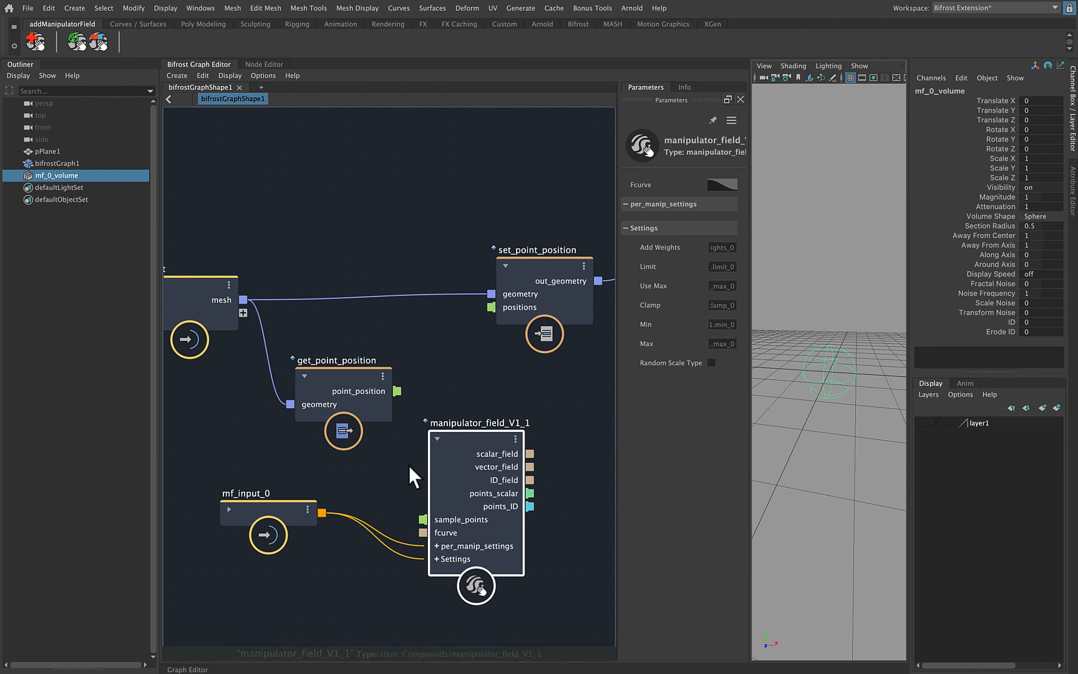
left_click_drag(267, 506, 282, 510)
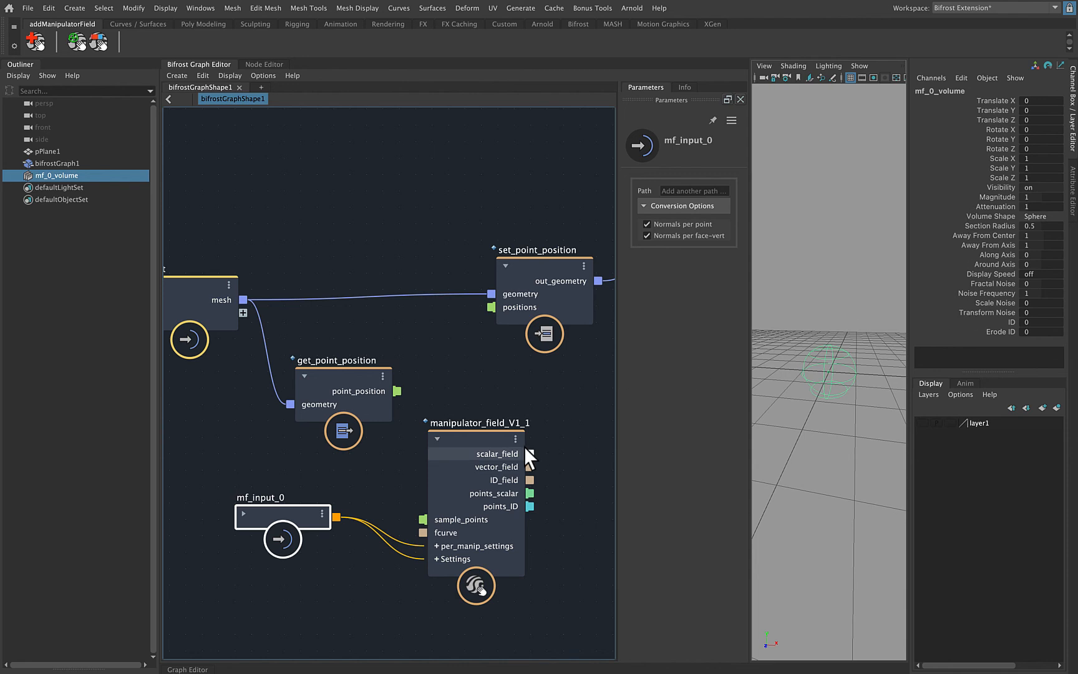
left_click(461, 435)
mouse_move(461, 435)
left_mouse_down()
mouse_move(469, 397)
mouse_move(463, 412)
left_mouse_up()
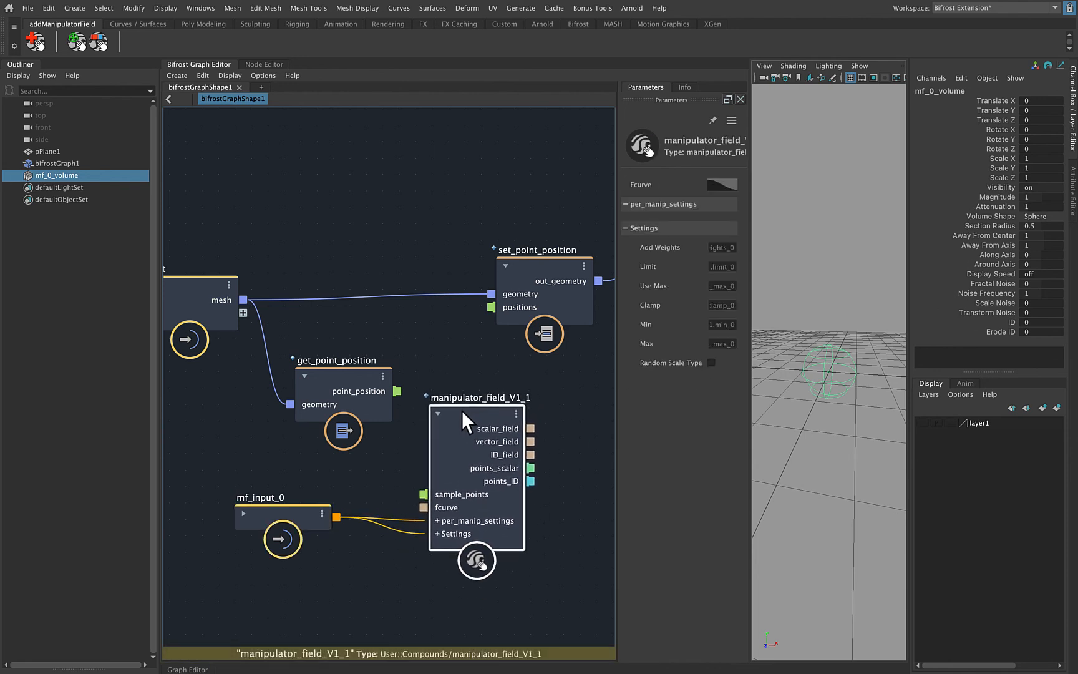
Expand the per_manip_settings and Settings ports of manipulator_field_V1_1 and space it from mf_input_0 to inspect the connections
middle_click_drag(378, 434, 396, 248)
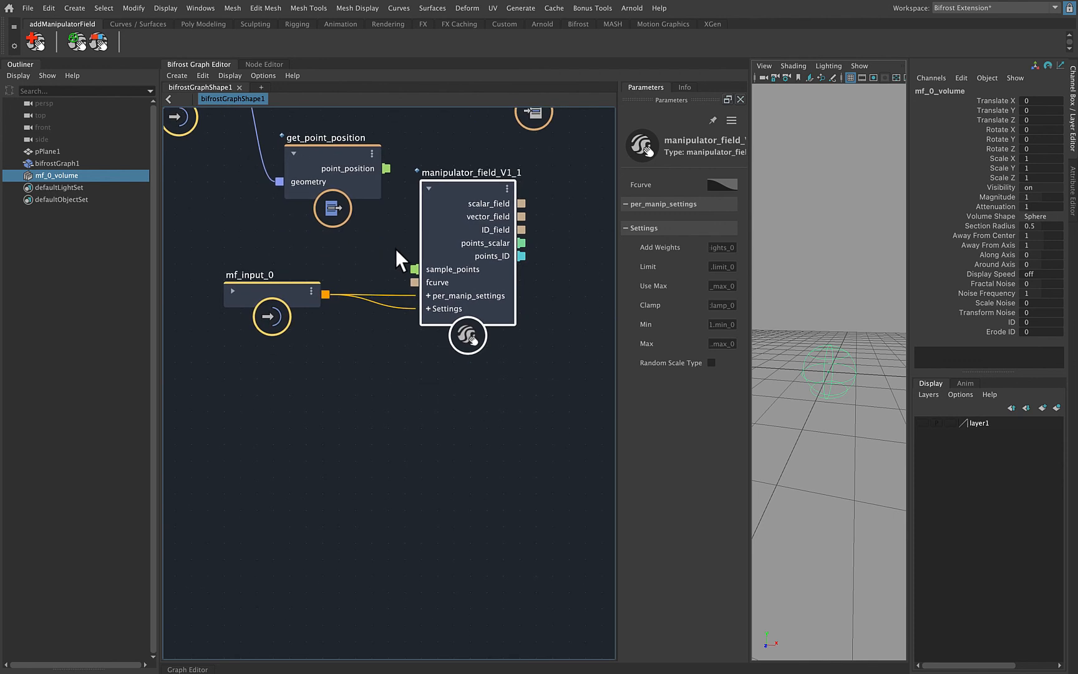
left_click(428, 295)
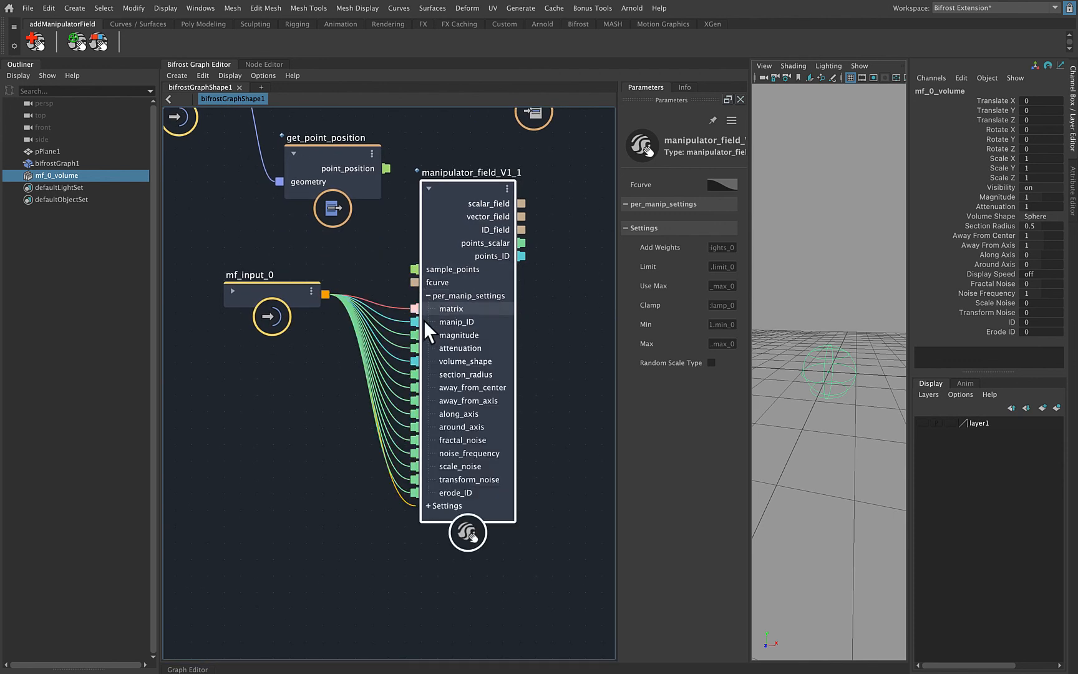
left_click(426, 505)
middle_click_drag(286, 483, 274, 475)
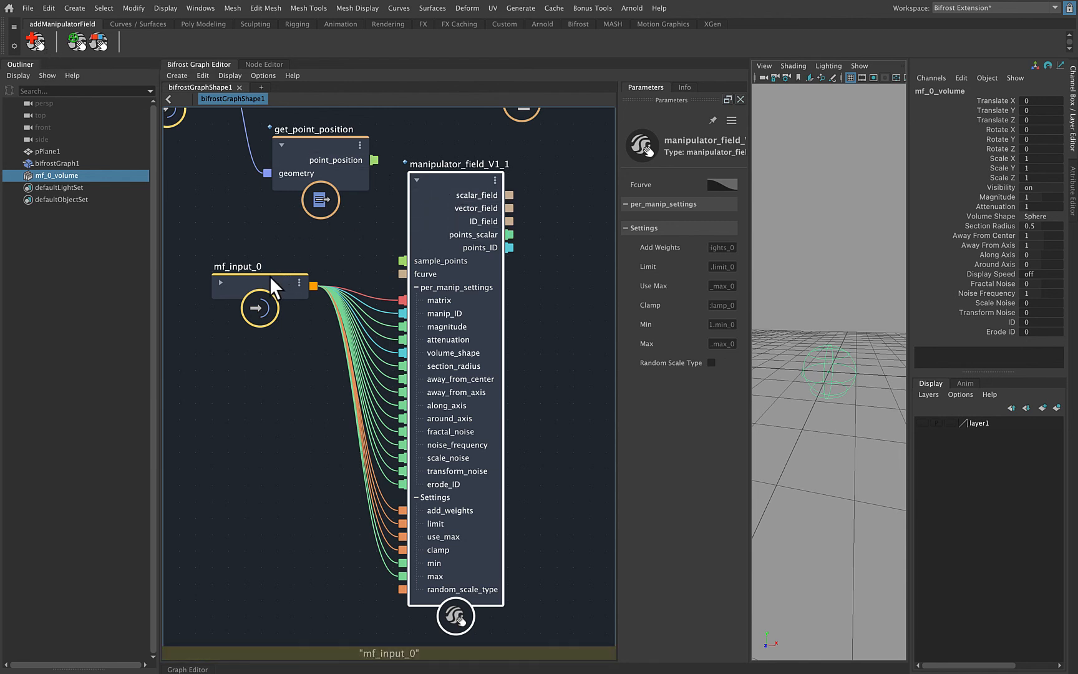
left_click_drag(270, 276, 237, 306)
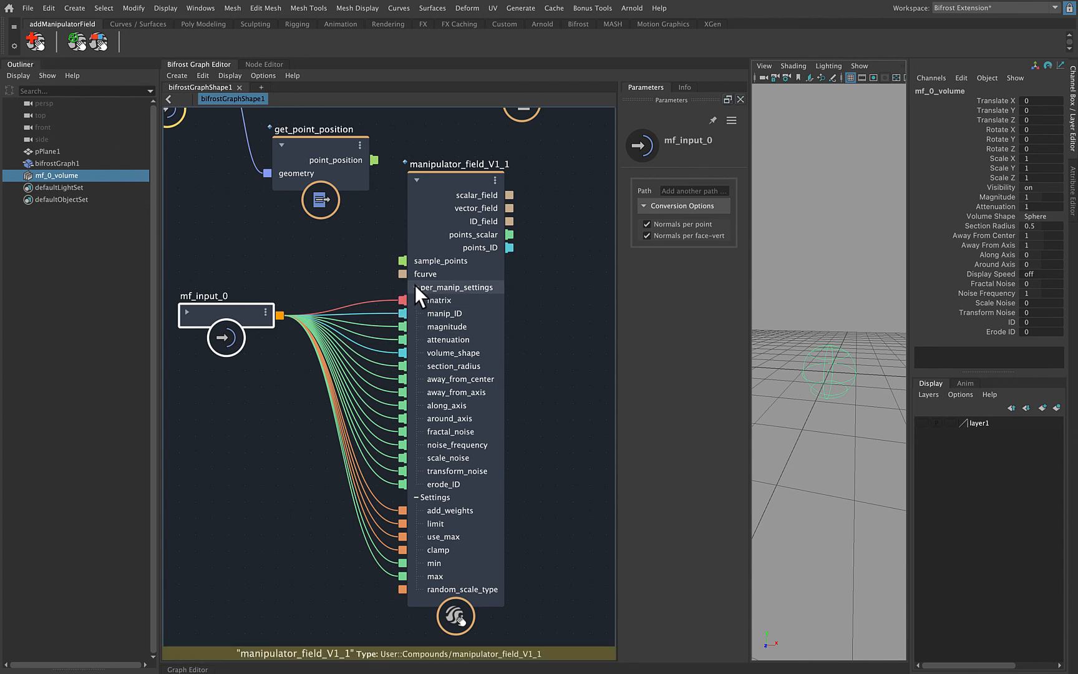
left_click_drag(443, 180, 441, 163)
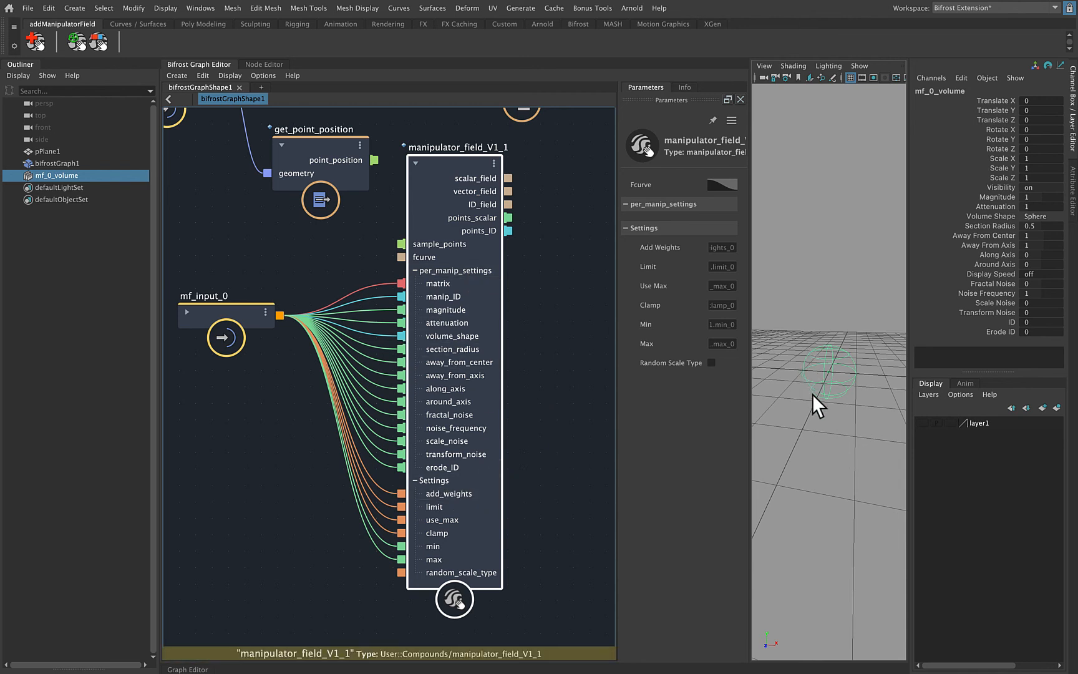
Compare the channels of mf_0_volume with the manipulator and limit settings exposed on bifrostGraph1
scroll(812, 393, "up", 4)
left_click(837, 241)
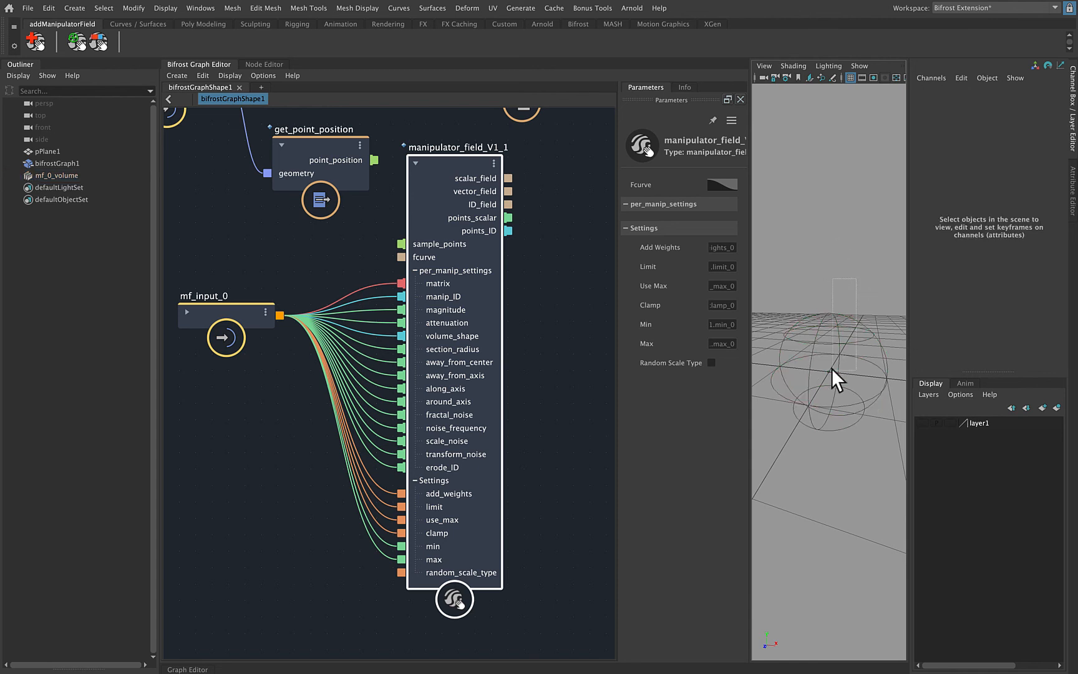
left_click_drag(832, 370, 819, 359)
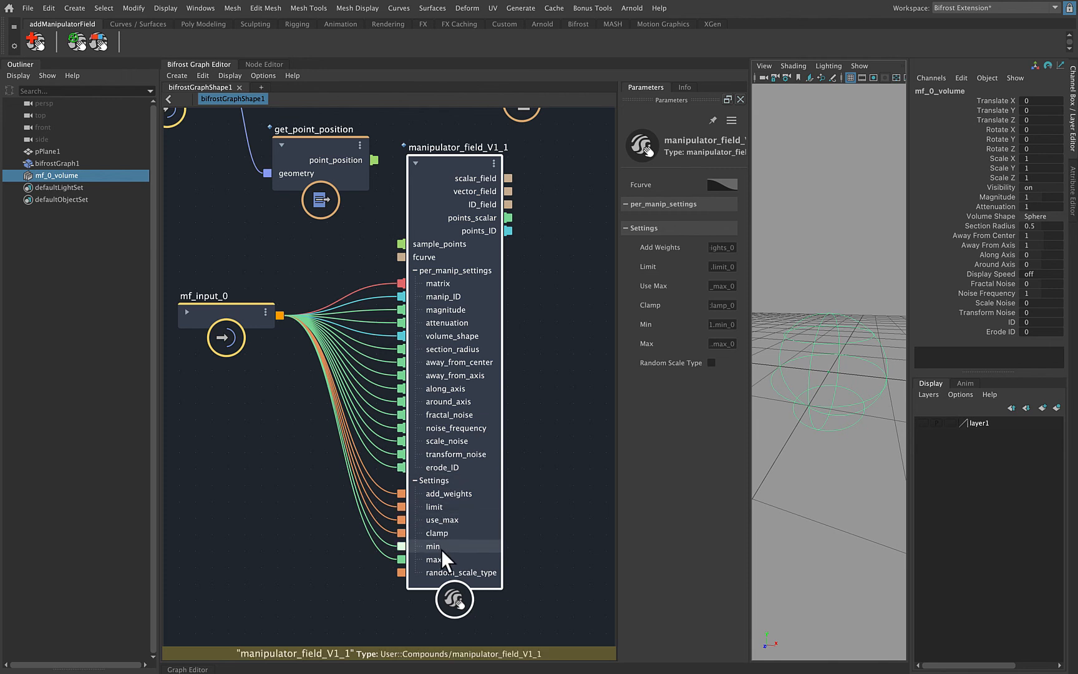
left_click(70, 163)
scroll(975, 284, "down", 3)
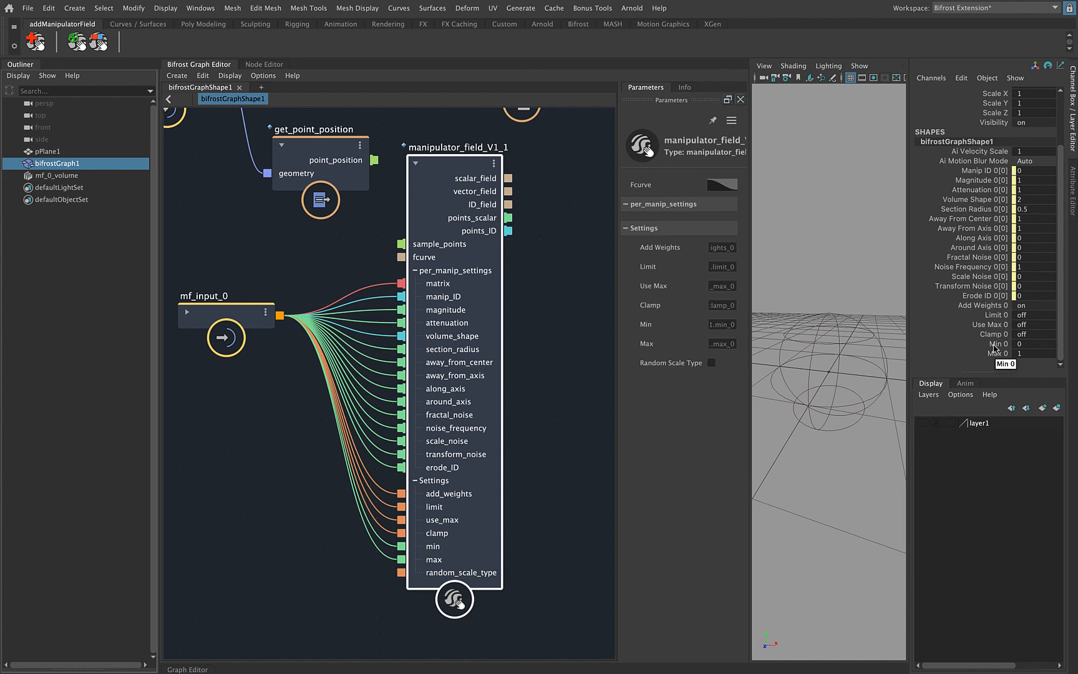
left_click(808, 405)
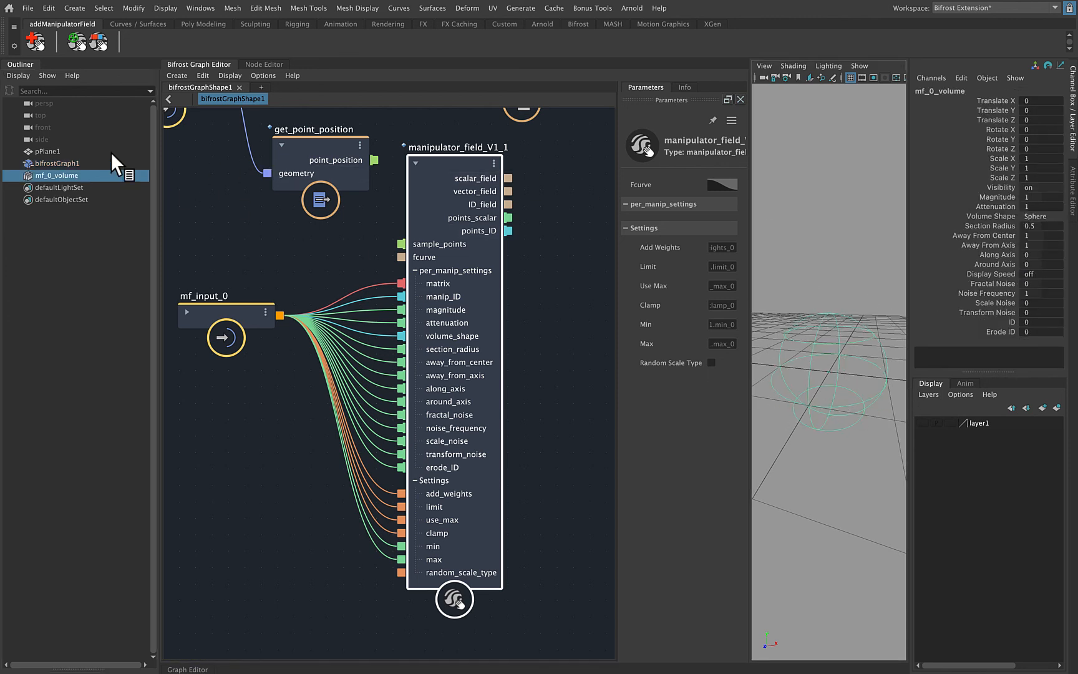
left_click(80, 161)
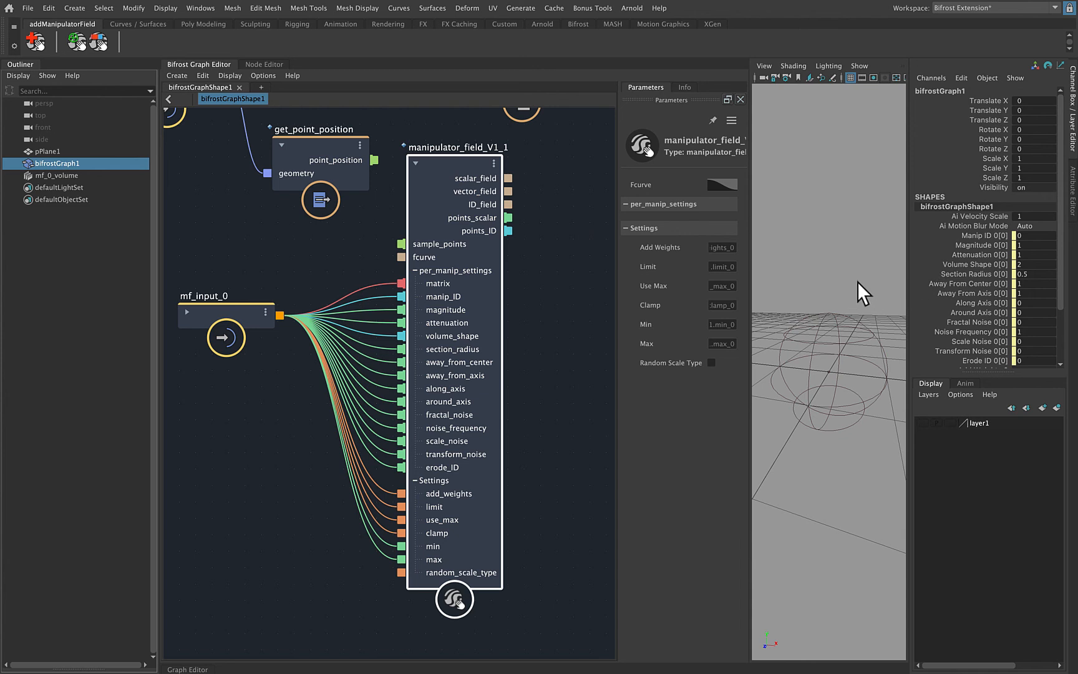
left_click(852, 324)
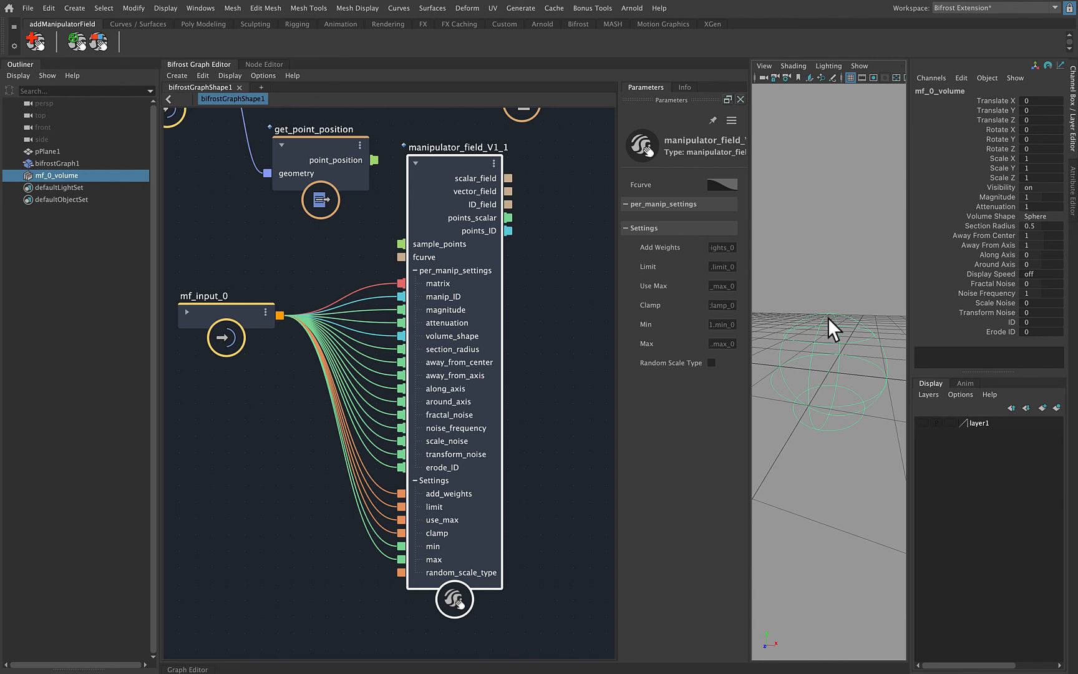
scroll(848, 348, "down", 3)
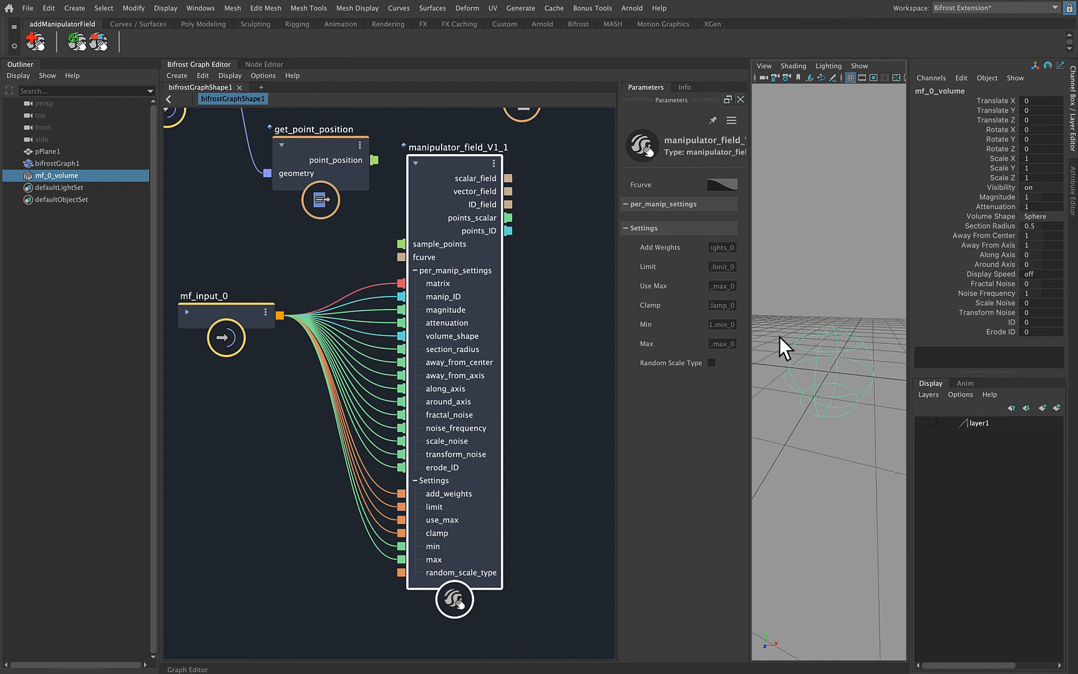
Collapse the per_manip_settings and Settings port groups on manipulator_field_V1_1 and hide the Outliner
left_click(415, 269)
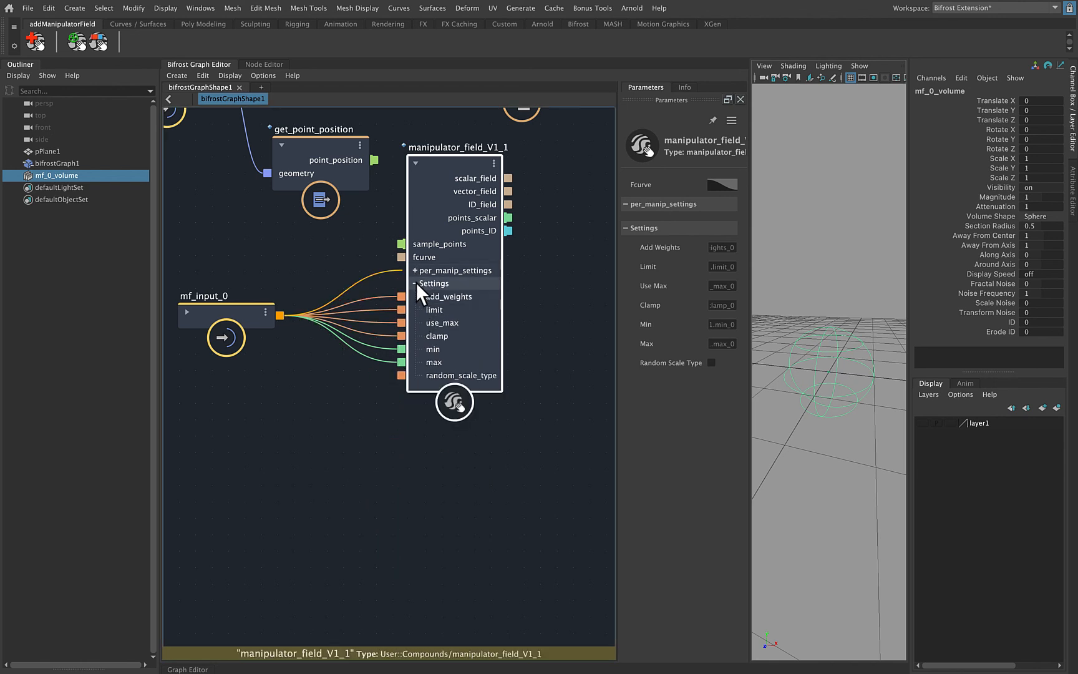
left_click(415, 282)
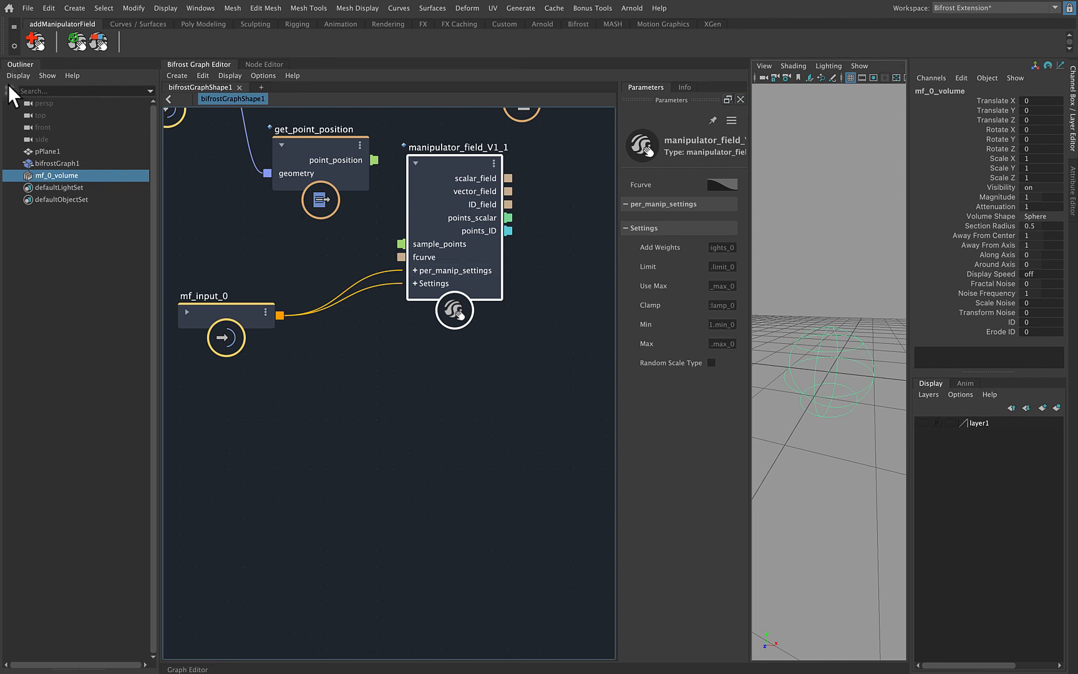
left_click(12, 63)
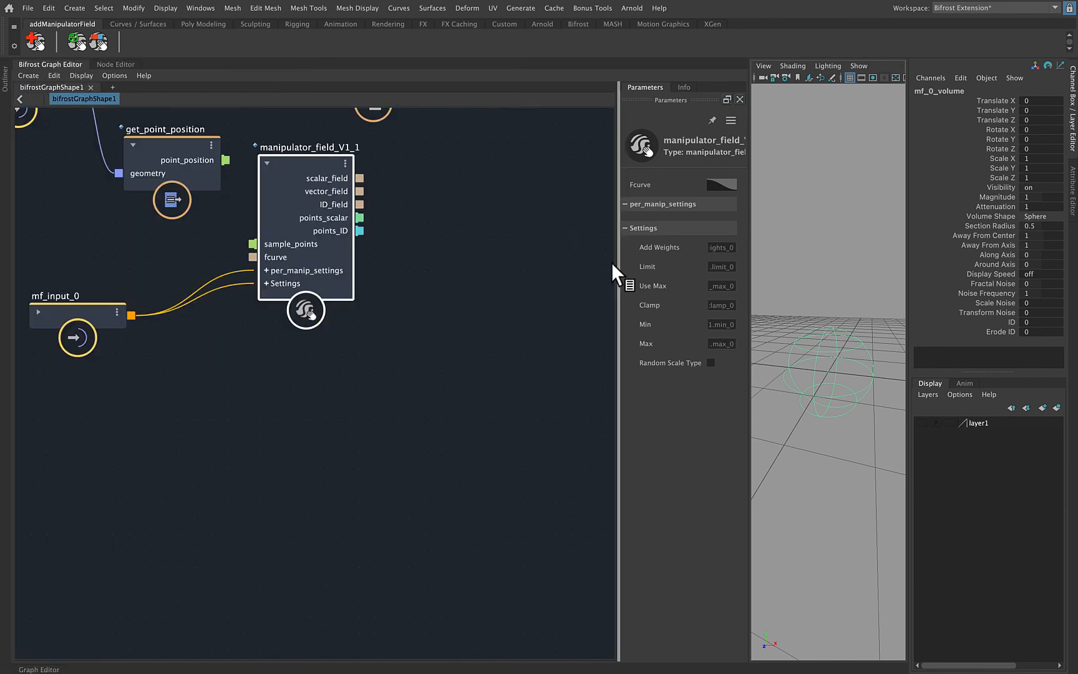
Widen the viewport and examine the mf_0_volume sphere and its volume axis field attributes
left_click_drag(745, 368, 599, 372)
right_click_drag(697, 415, 743, 427, "alt")
mouse_move(744, 427)
left_mouse_down("alt")
mouse_move(747, 414)
mouse_move(735, 419)
left_mouse_up("alt")
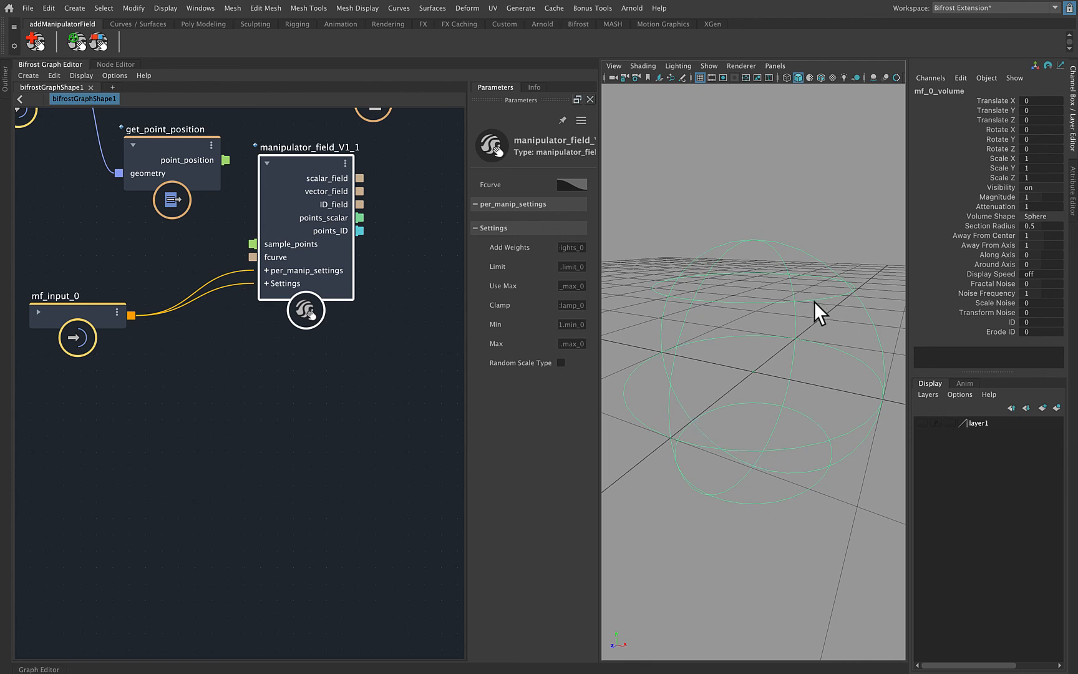
left_click_drag(795, 337, 789, 382, "alt")
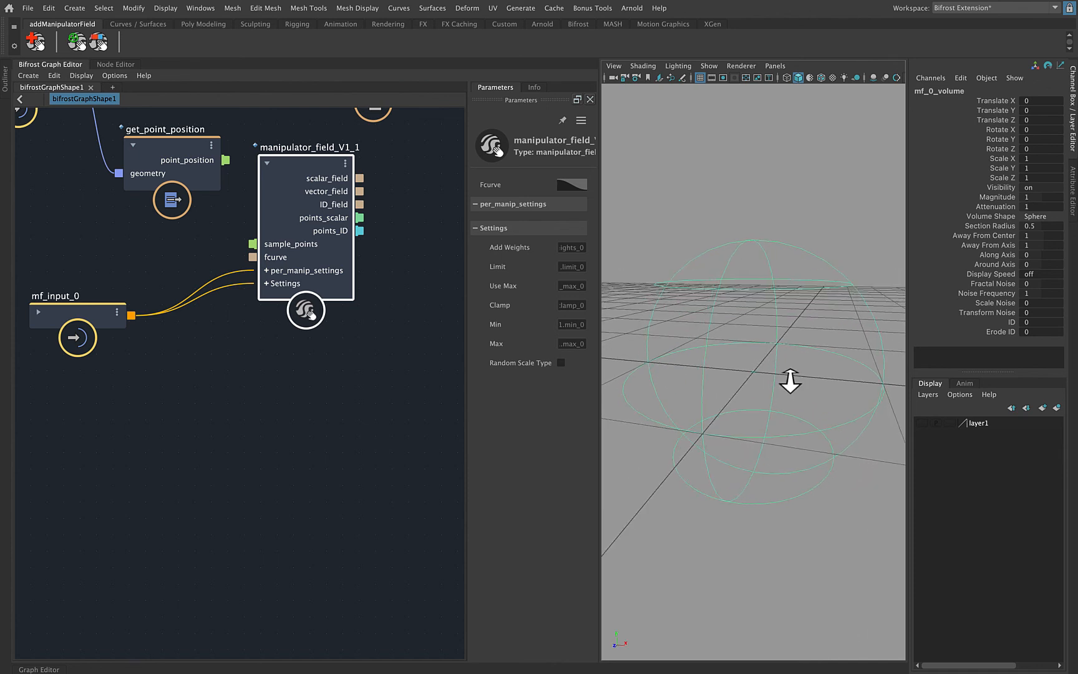
right_click_drag(789, 383, 696, 382, "alt")
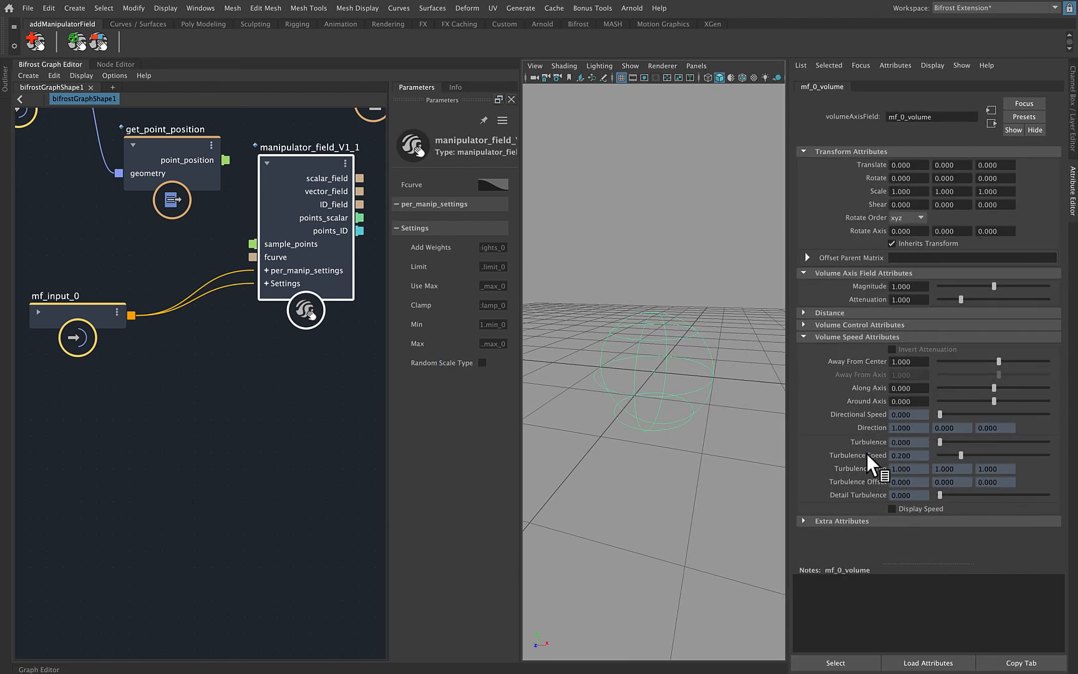
left_click(1073, 143)
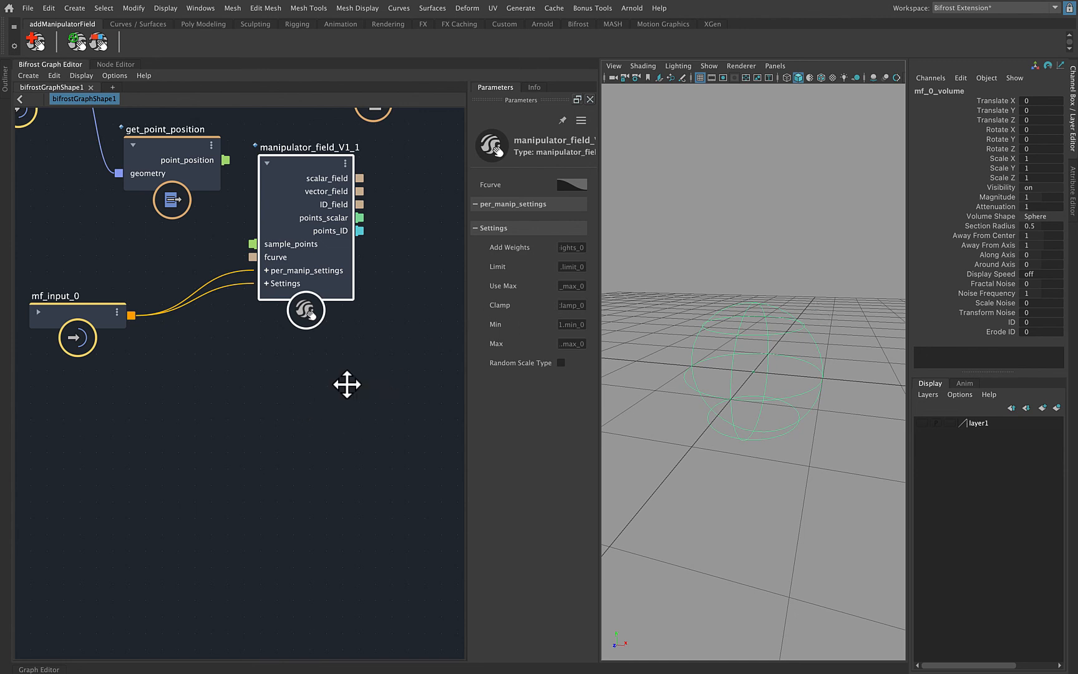
Space out the manipulator field and get_point_position nodes and connect point_position to the manipulator field's sample_points
middle_click_drag(346, 382, 329, 521)
middle_click_drag(385, 329, 322, 340)
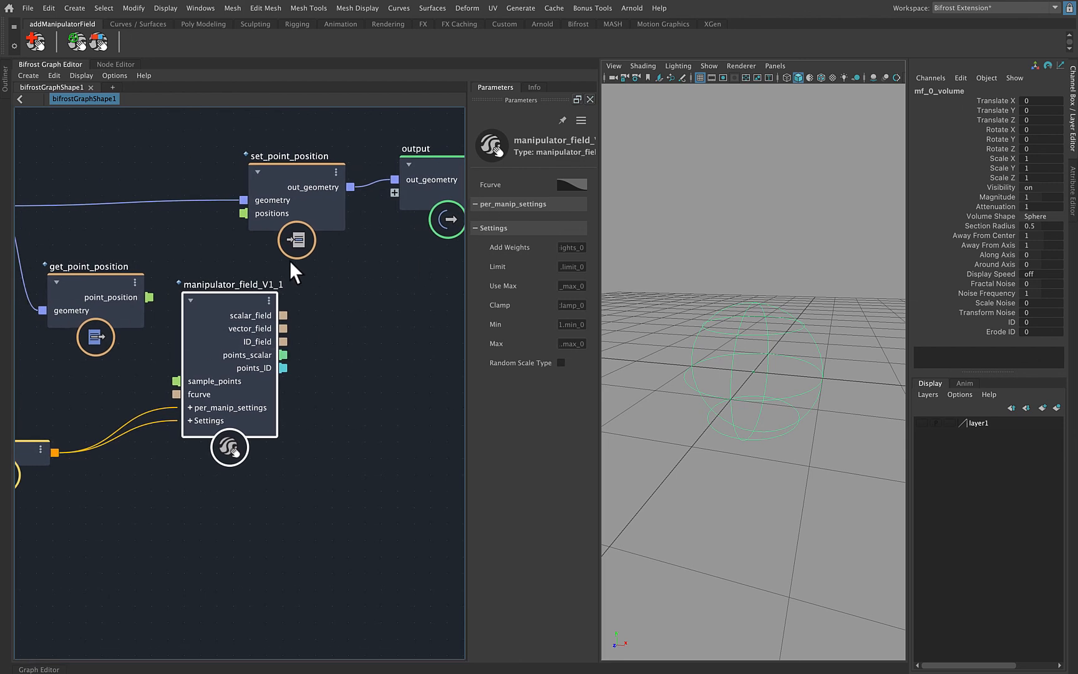
left_click_drag(220, 298, 222, 376)
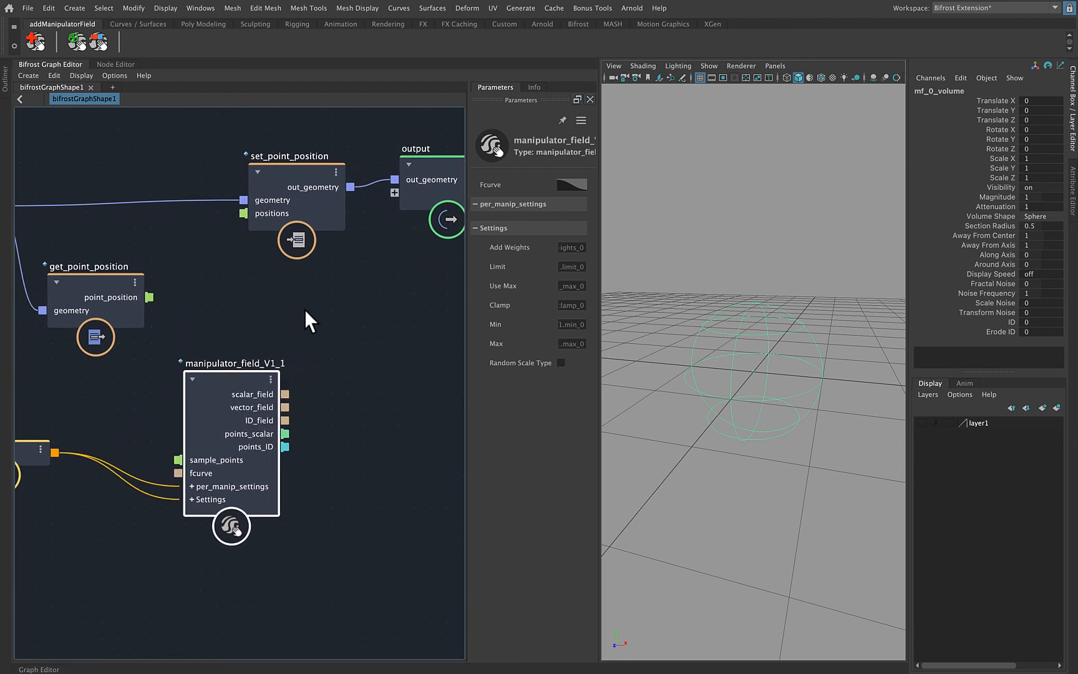
middle_click_drag(226, 320, 322, 310)
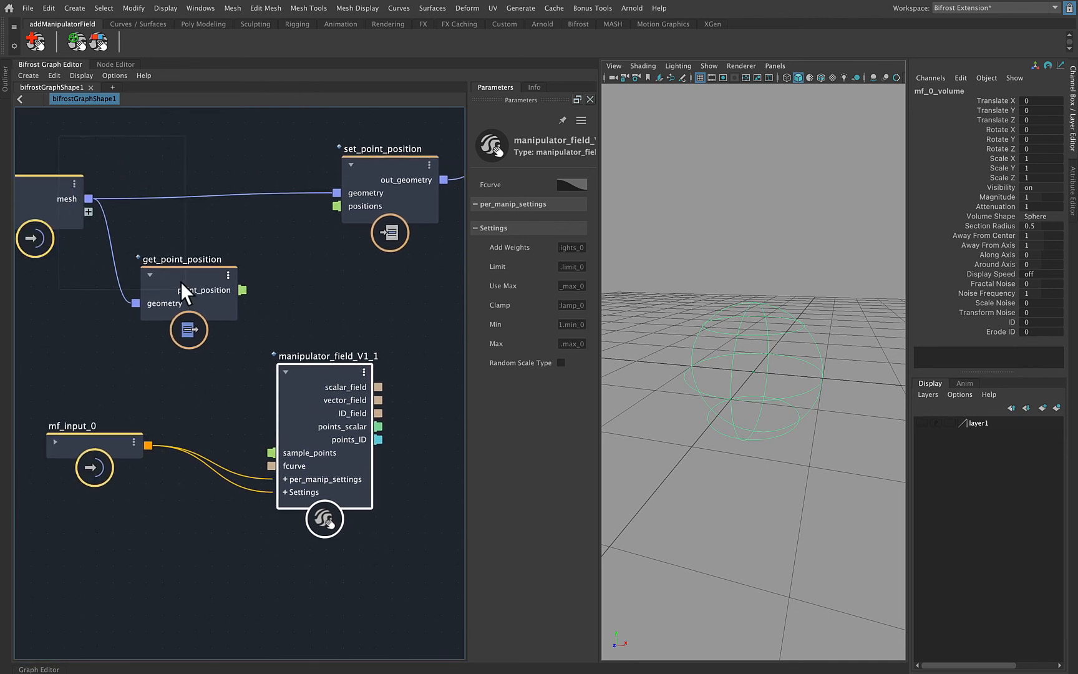
left_click_drag(181, 281, 108, 269)
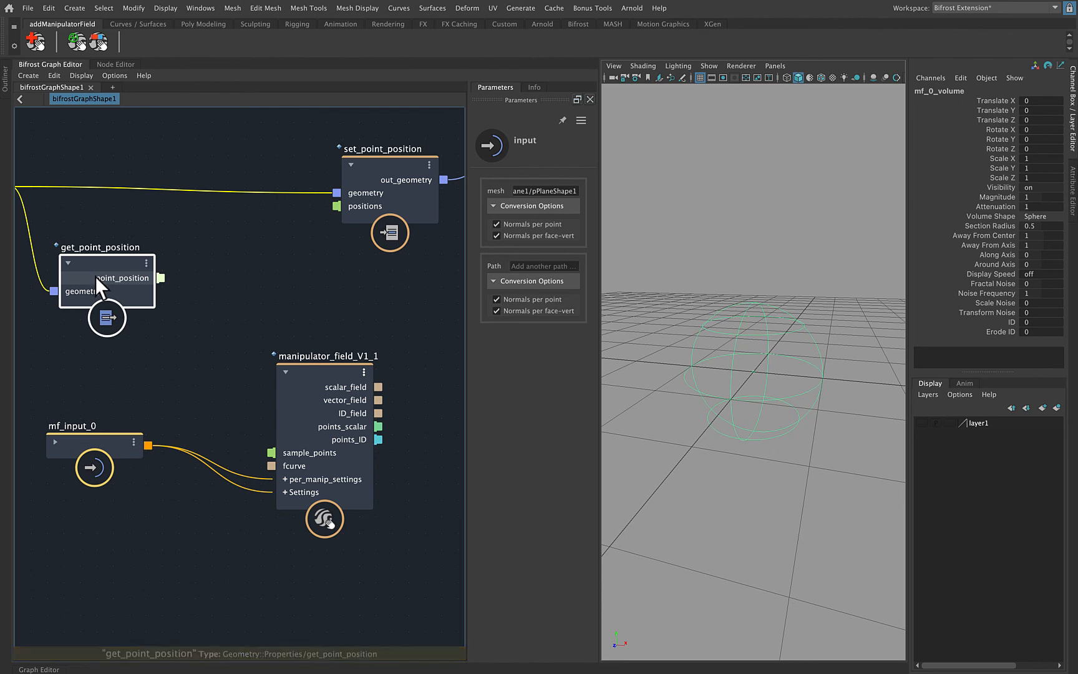
left_click(332, 260)
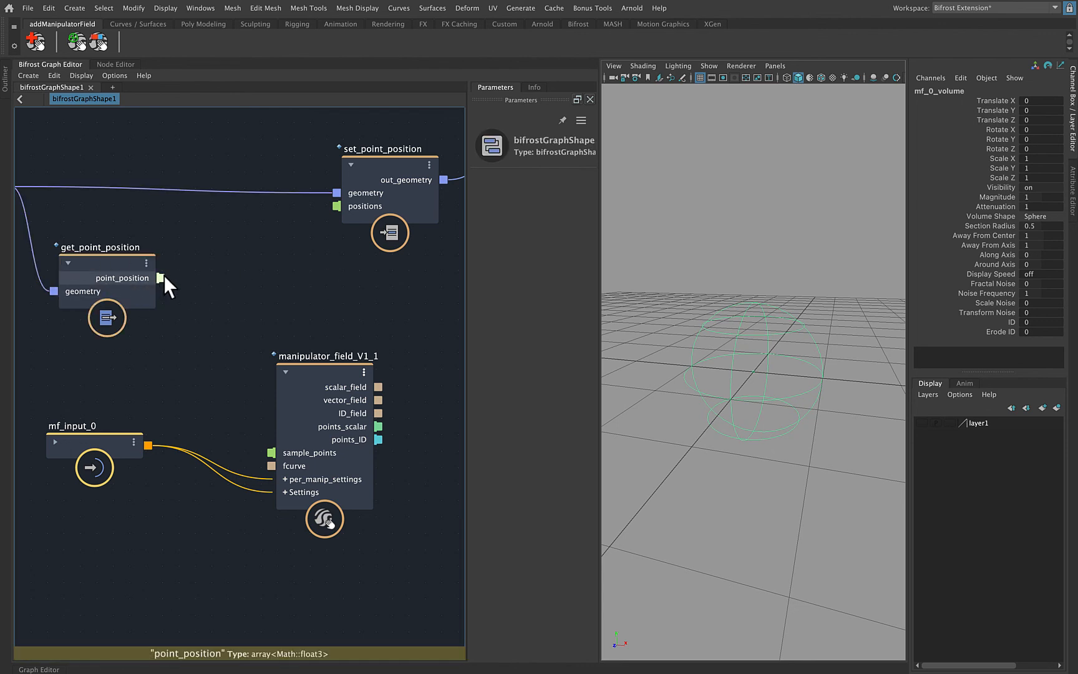
left_click_drag(162, 278, 268, 453)
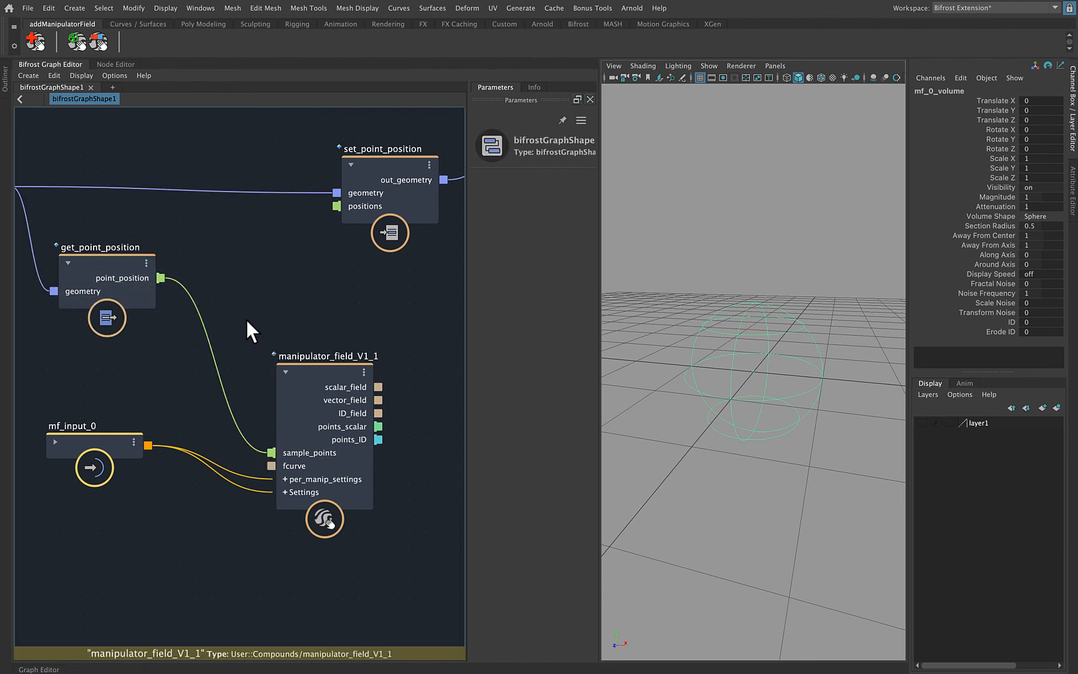
Move mf_input_0 and the manipulator field node closer beneath get_point_position, and create an add node fed by point_position
left_click_drag(168, 435, 293, 508)
left_click_drag(316, 365, 220, 359)
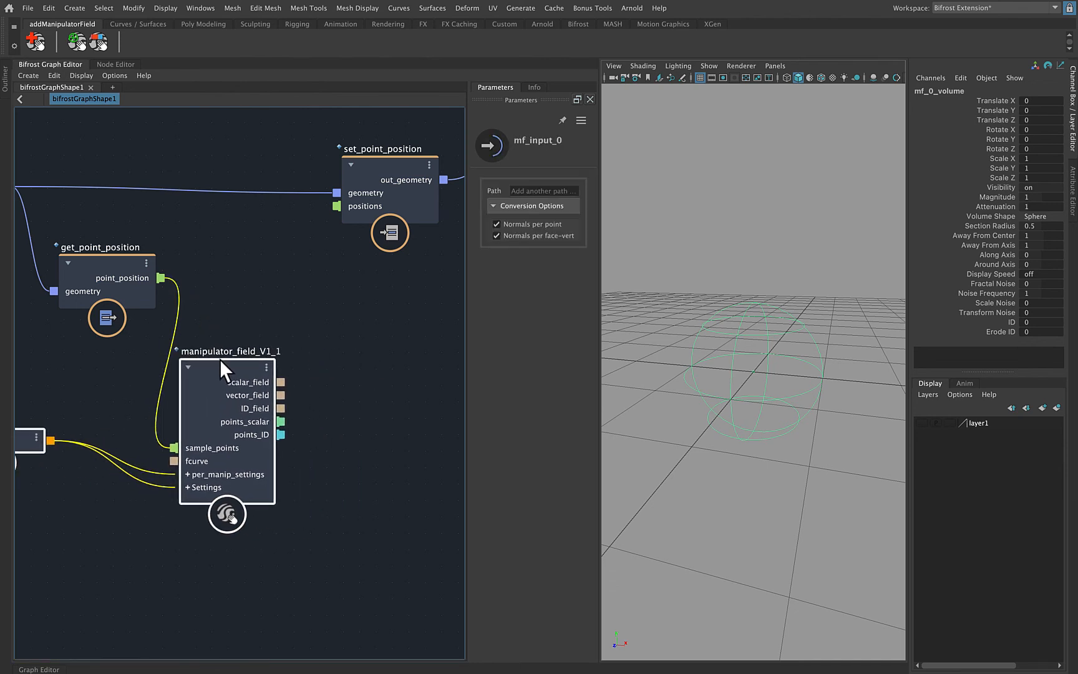
middle_click_drag(321, 292, 243, 315, "alt")
right_click_drag(321, 322, 298, 324, "alt")
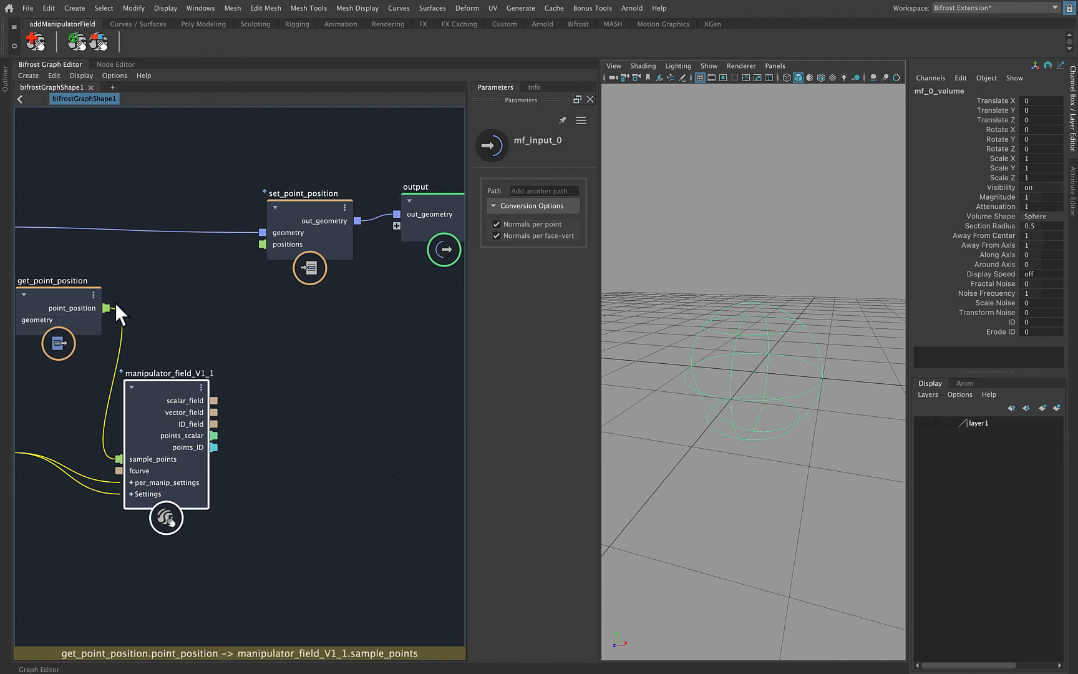
left_click_drag(107, 306, 297, 321)
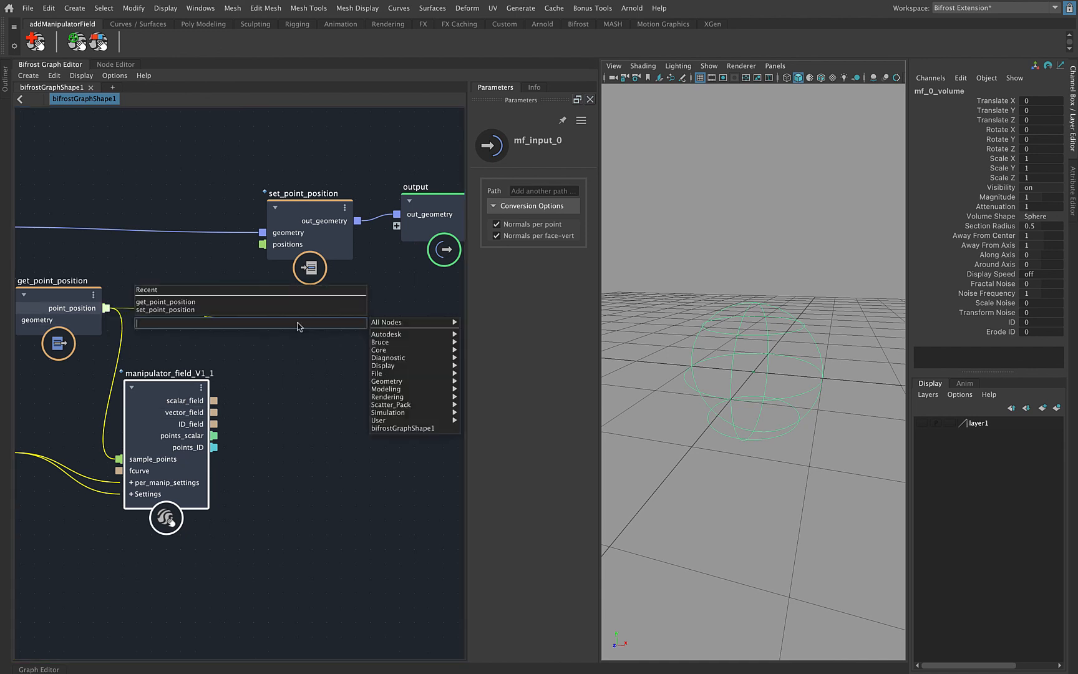
type("add")
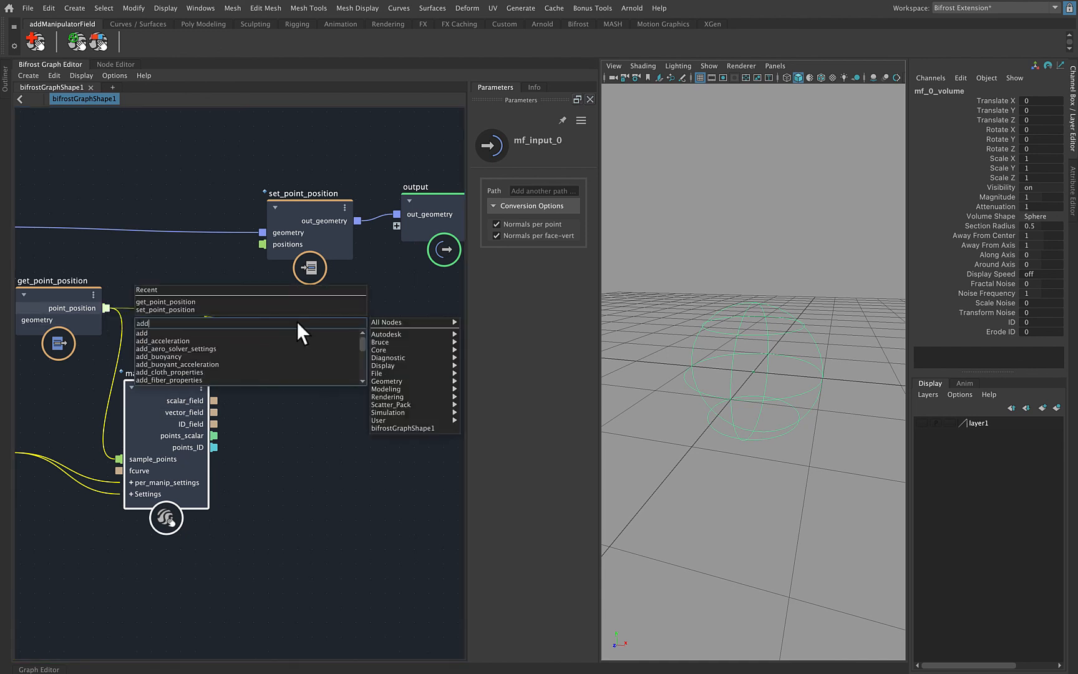
left_click(218, 334)
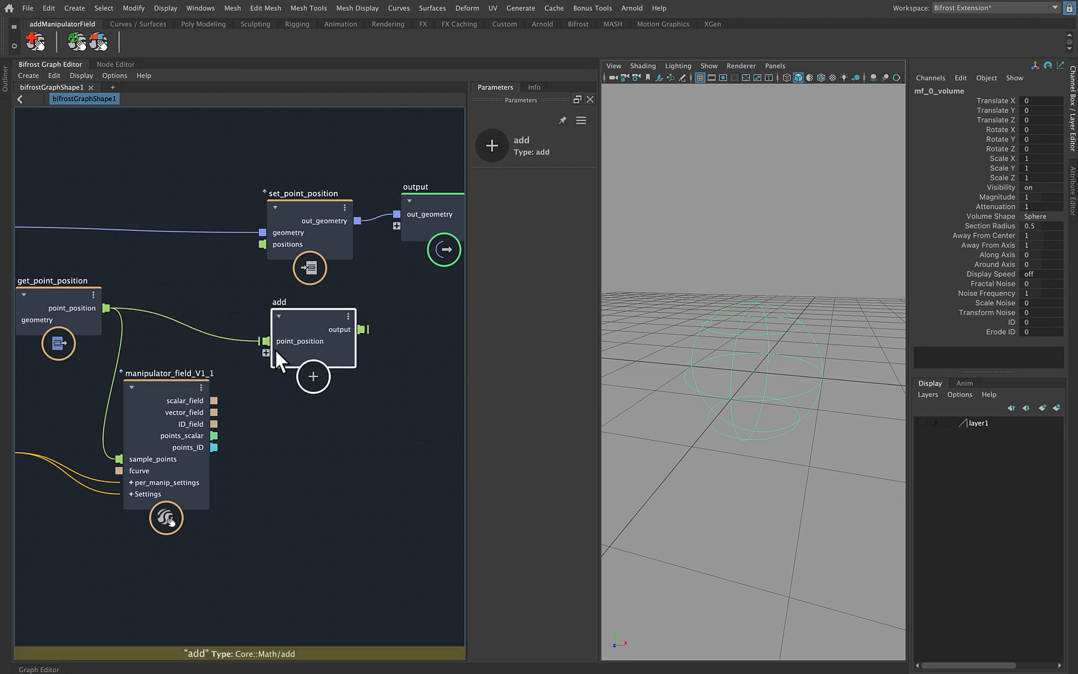
Connect the manipulator field's points_scalar output to a second input on the add node
scroll(128, 447, "up", 3)
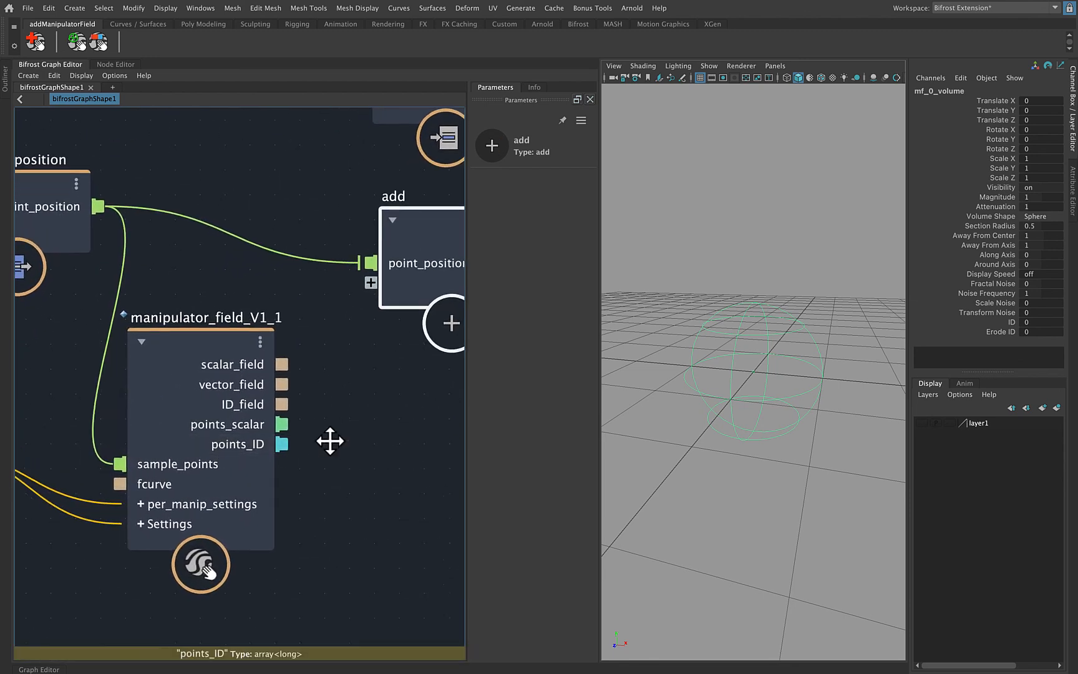
middle_click_drag(330, 441, 287, 392)
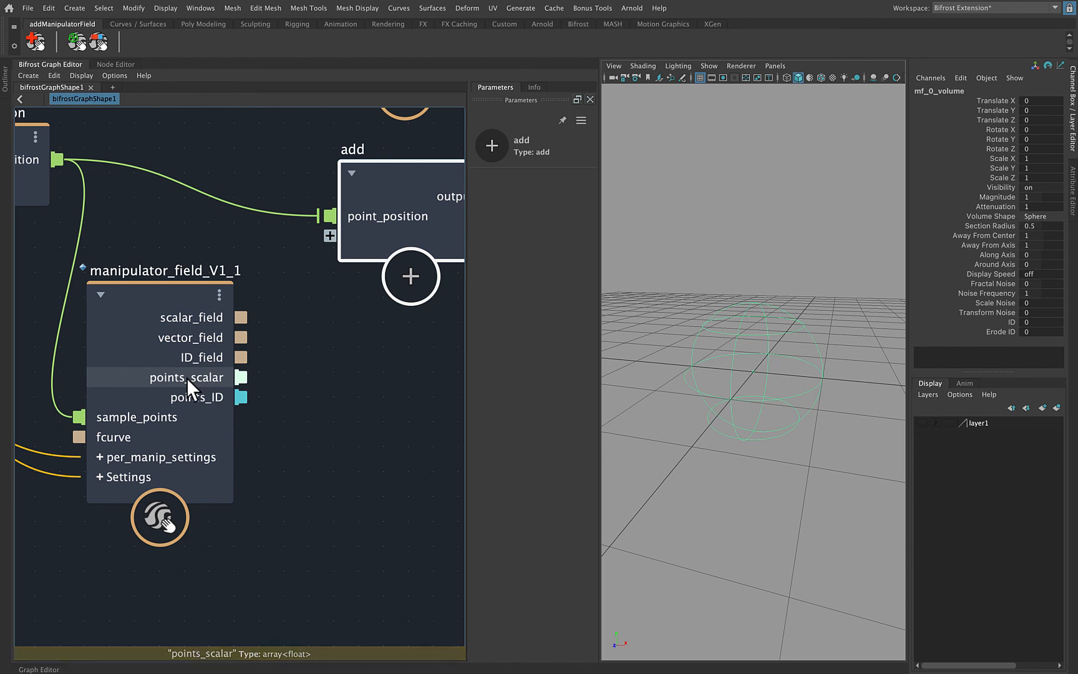
left_click_drag(239, 388, 329, 236)
scroll(395, 404, "down", 5)
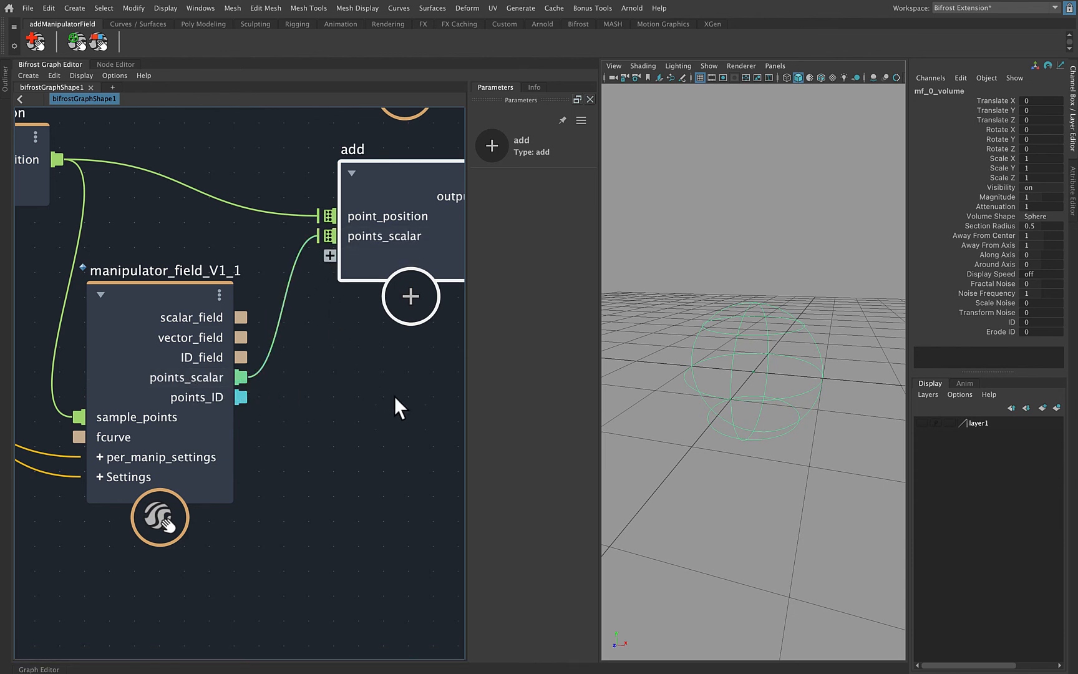
Shift set_point_position and output away from the add node, and connect the add node's output to set_point_position's positions
middle_click_drag(307, 269, 151, 318)
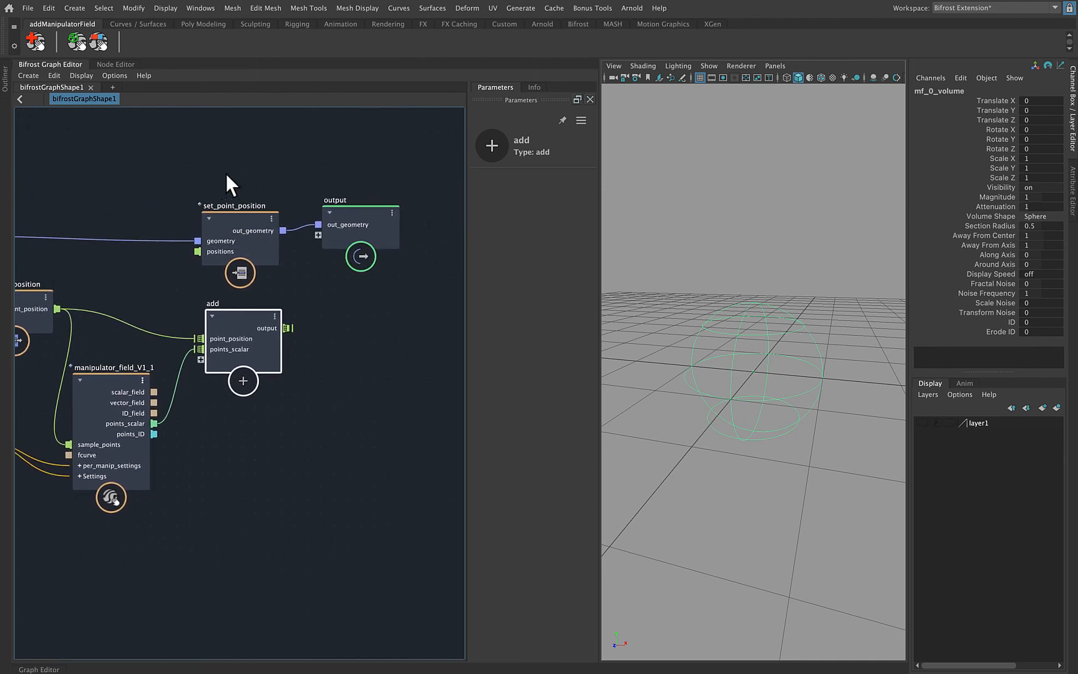
left_click(257, 224)
left_click_drag(240, 213, 361, 216)
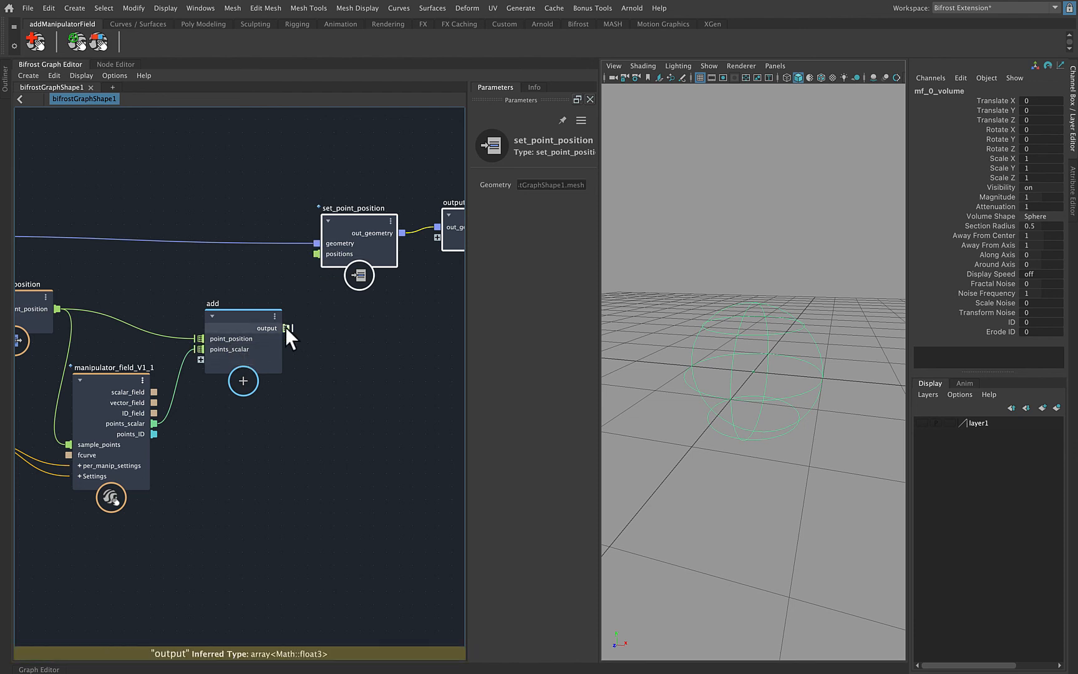
left_click_drag(287, 327, 316, 254)
Inspect the deformed plane and try moving mf_0_volume across it, then undo the move
left_click_drag(732, 281, 758, 292, "alt")
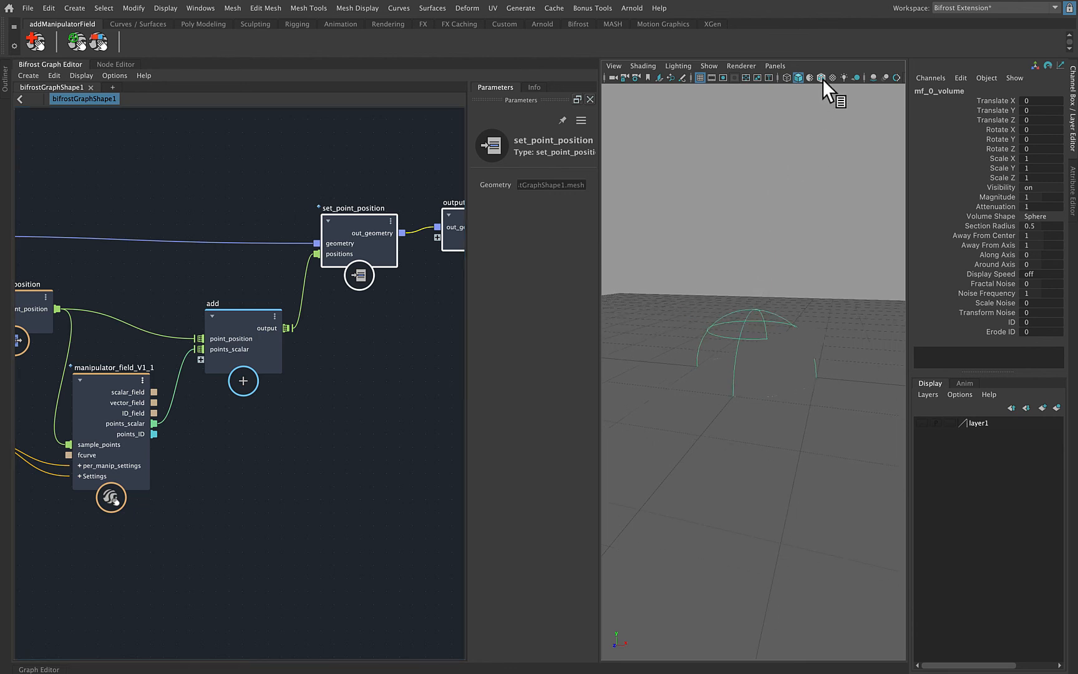
left_click_drag(743, 209, 751, 201, "alt")
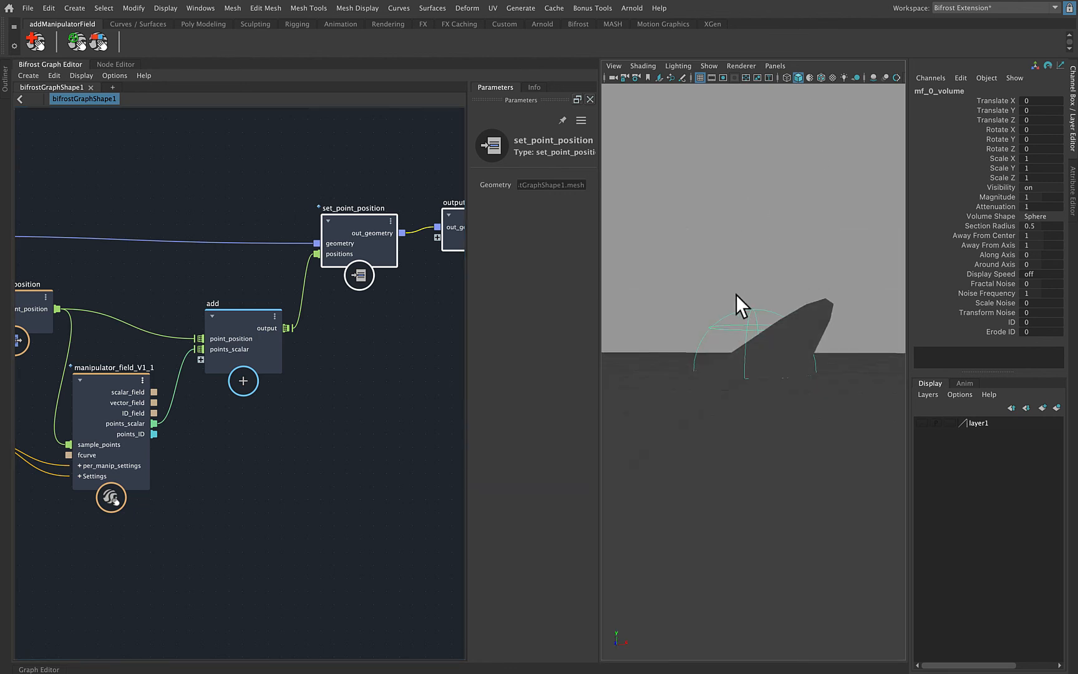
key("w")
mouse_move(758, 404)
left_mouse_down("alt")
mouse_move(744, 402)
mouse_move(792, 415)
mouse_move(776, 392)
mouse_move(780, 400)
mouse_move(745, 400)
left_mouse_up("alt")
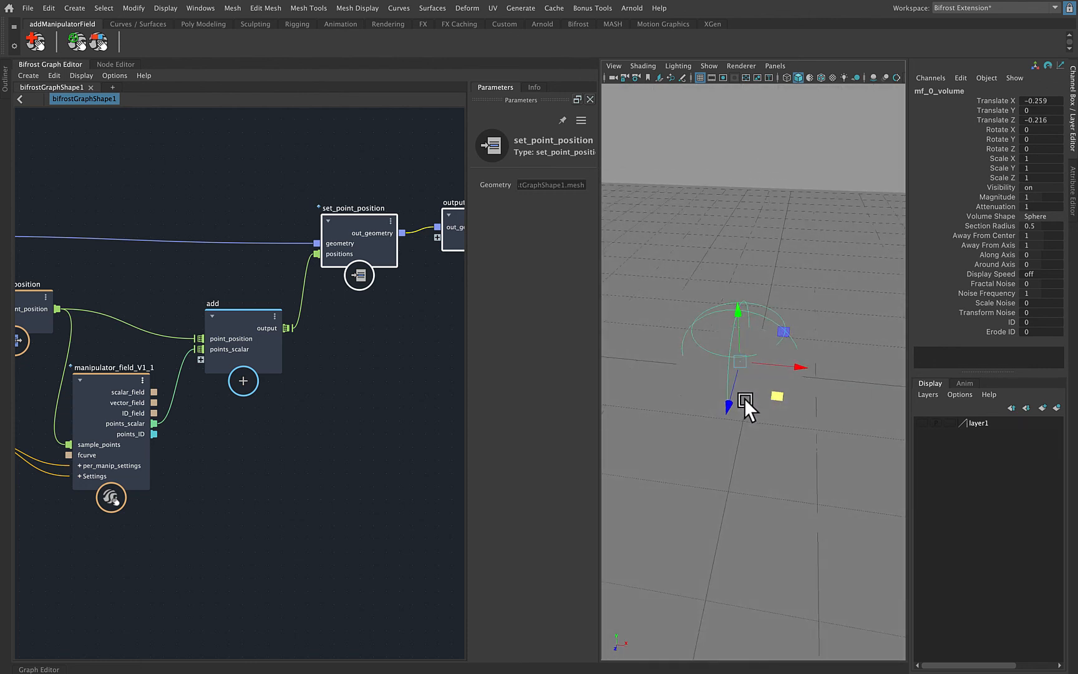
key("ctrl+z")
mouse_move(765, 344)
left_mouse_down("alt")
mouse_move(750, 323)
mouse_move(723, 337)
mouse_move(761, 348)
left_mouse_up("alt")
Move the output node farther from set_point_position to make room between them
middle_click_drag(404, 310, 230, 345, "alt")
right_click_drag(207, 352, 265, 293, "alt")
left_click_drag(352, 198, 540, 200)
left_click(376, 191)
left_click(370, 305)
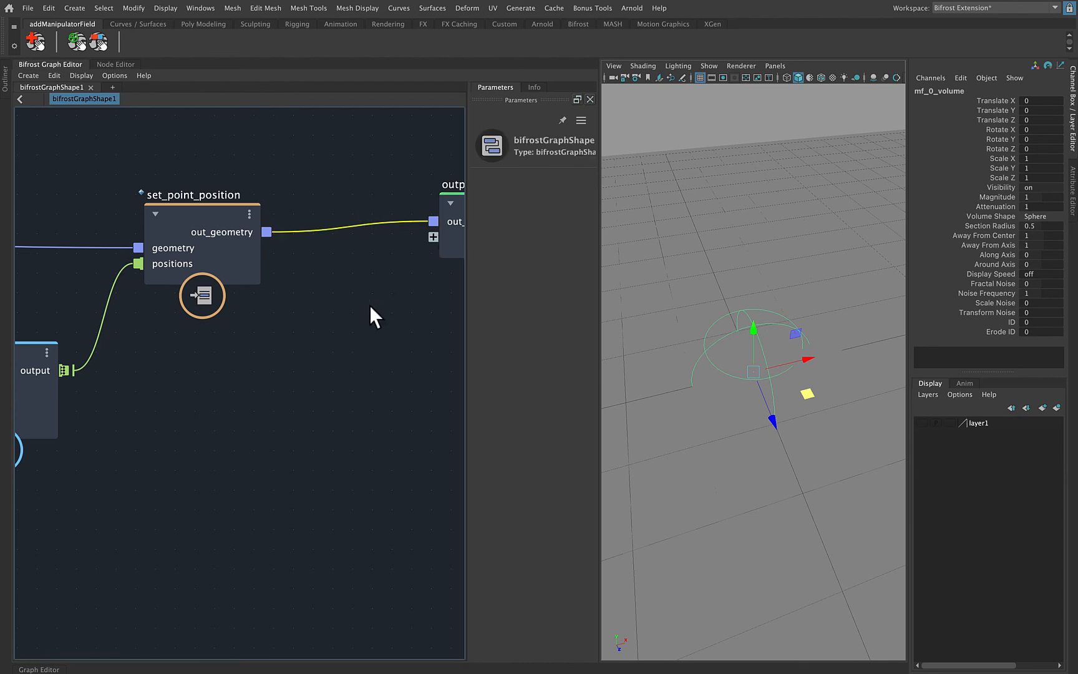
Insert an update_mesh_normals node into the connection between set_point_position and output, and space out the output node
key("Tab")
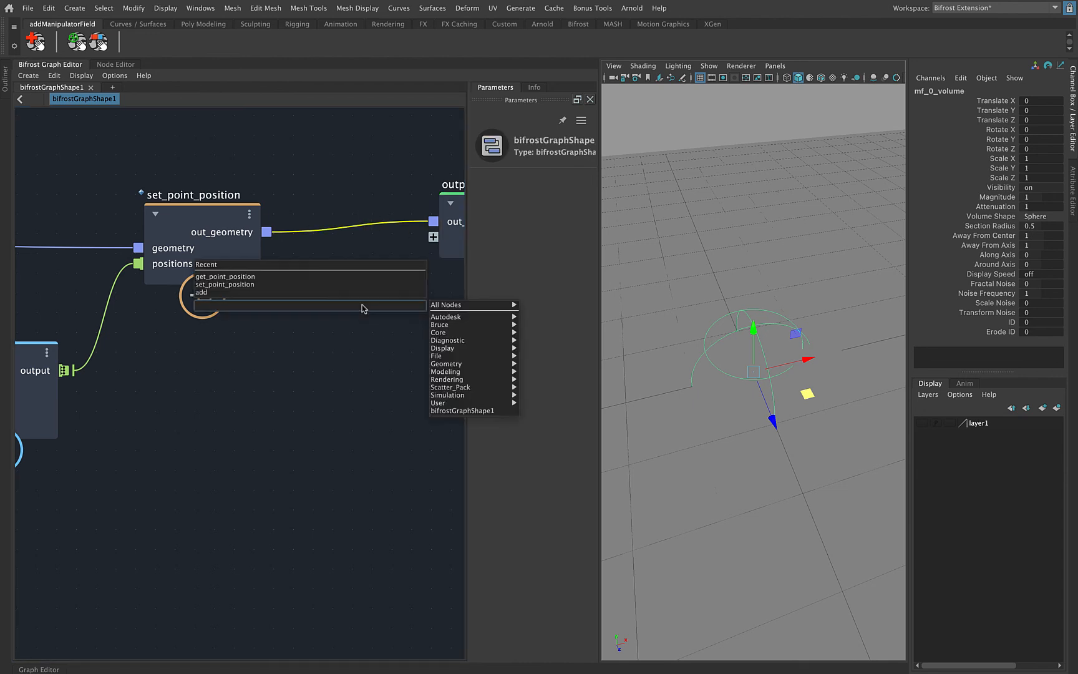
type("update")
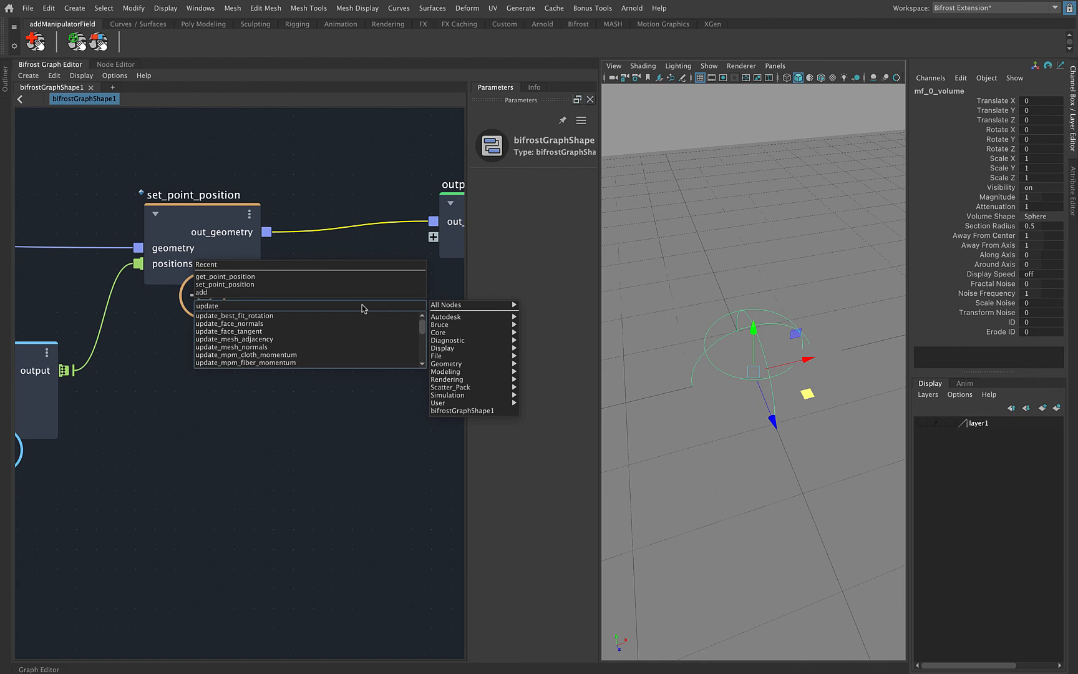
type("_me")
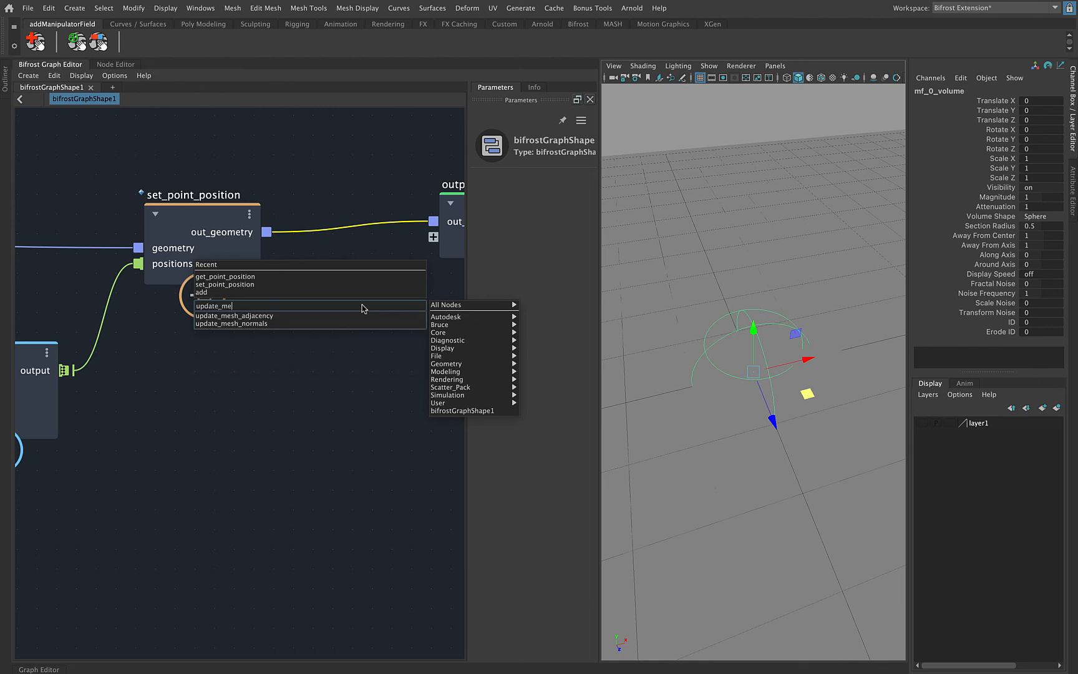
left_click(302, 324)
left_click_drag(347, 325, 366, 181)
key("a")
left_click(429, 311)
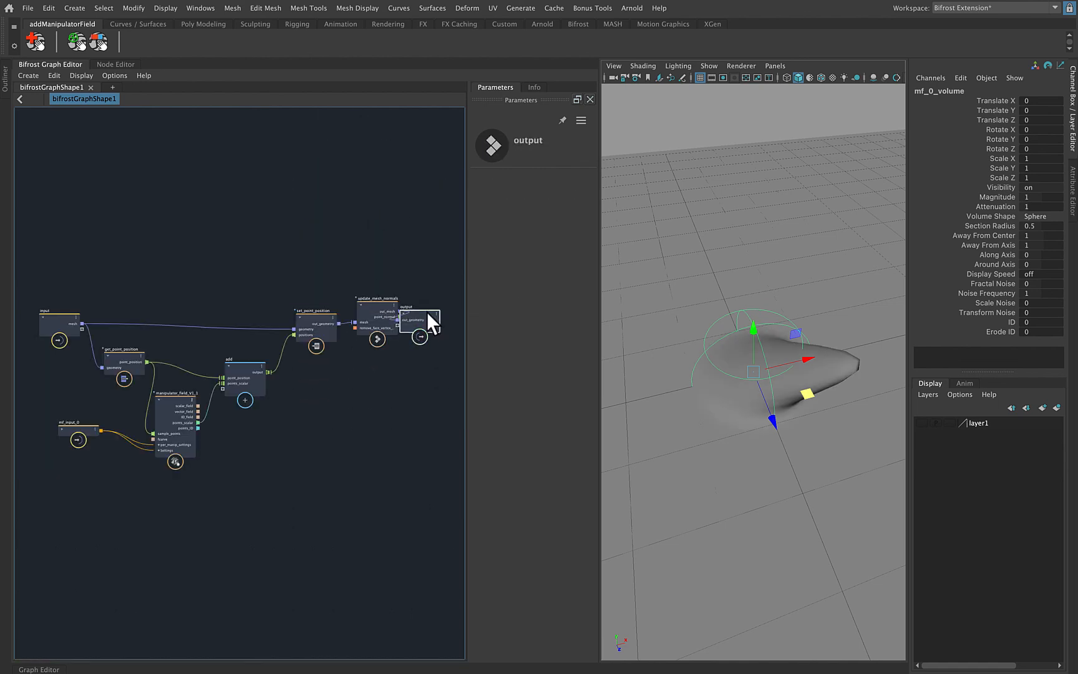
scroll(303, 429, "up", 3)
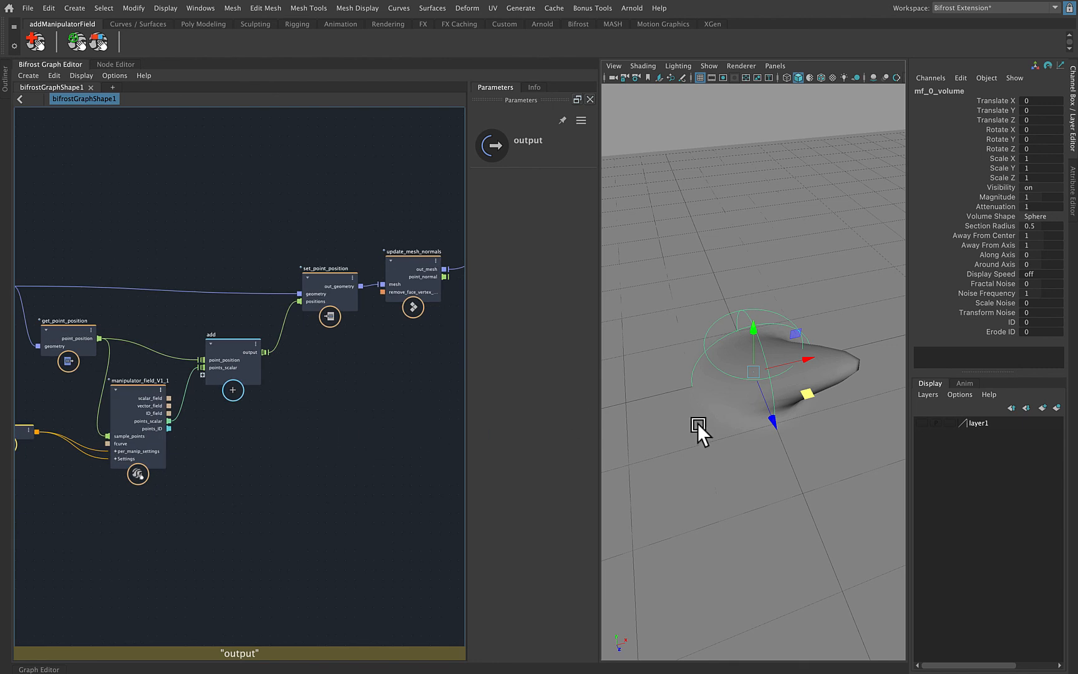
Move mf_0_volume to about -0.427 in X and 0.244 in Z, and display the plane's wireframe on shaded in the top view
left_click_drag(803, 391, 712, 374)
key("space")
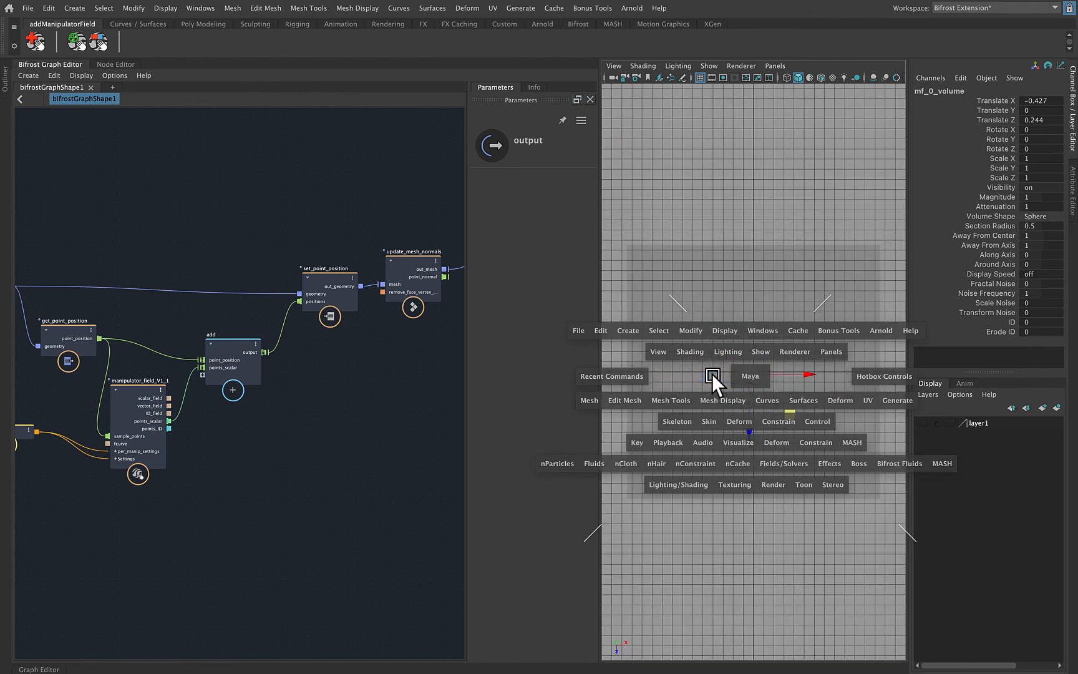
left_click(823, 76)
scroll(830, 344, "down", 5)
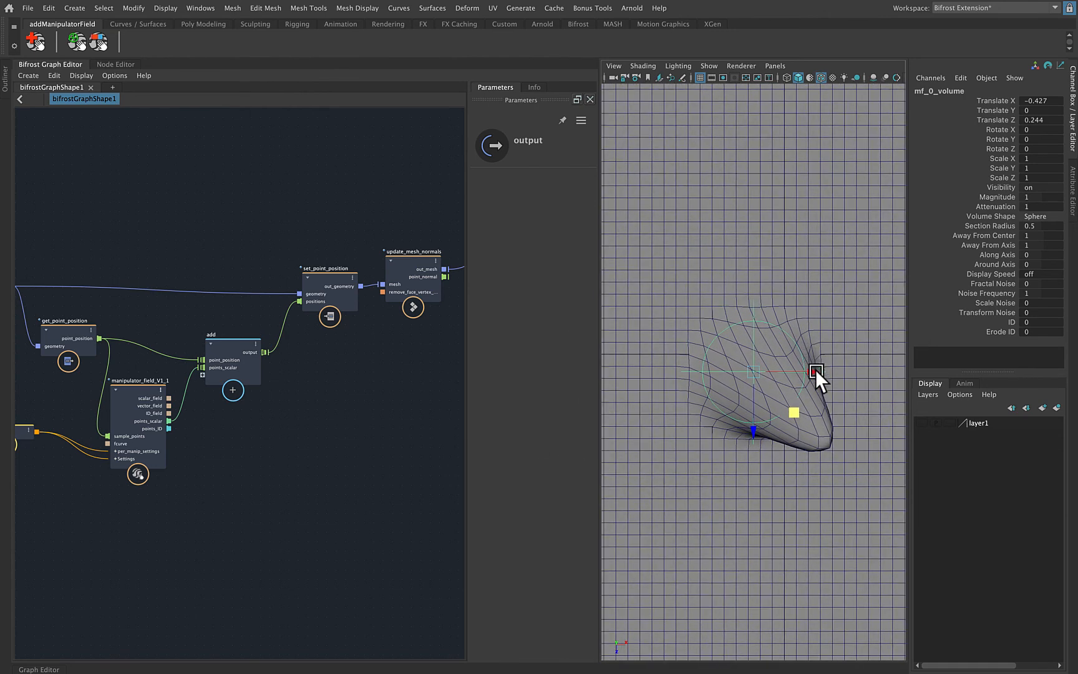
Examine the manipulator field's connections to the add node, and inspect the deformation in the perspective view
scroll(296, 462, "up", 6)
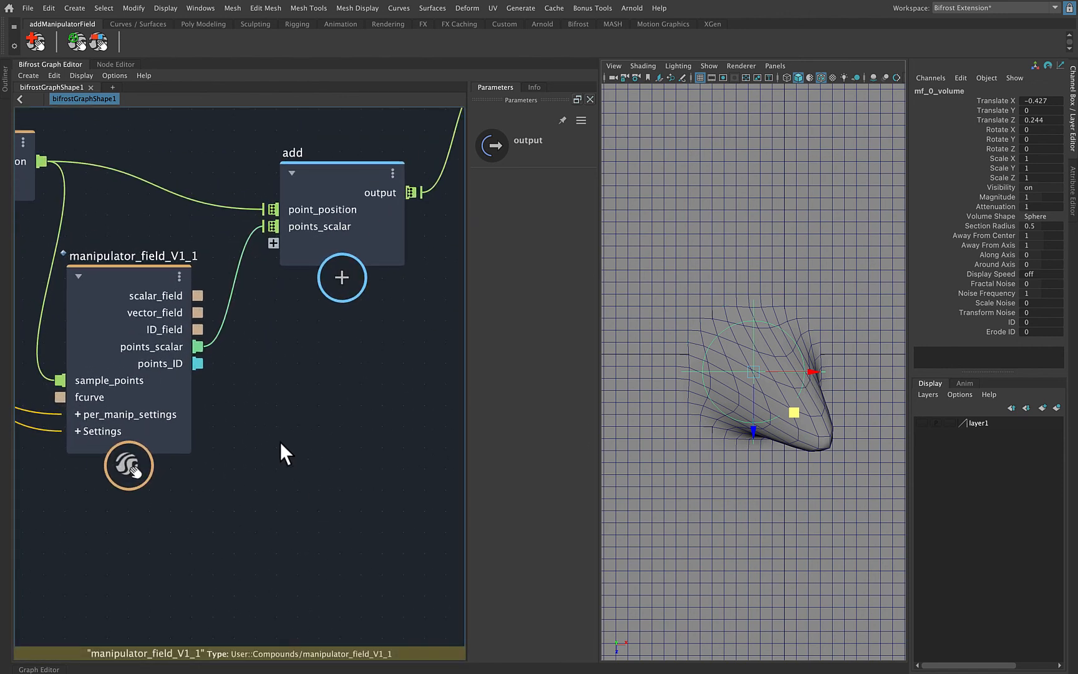
middle_click_drag(199, 366, 359, 423)
scroll(358, 422, "down", 2)
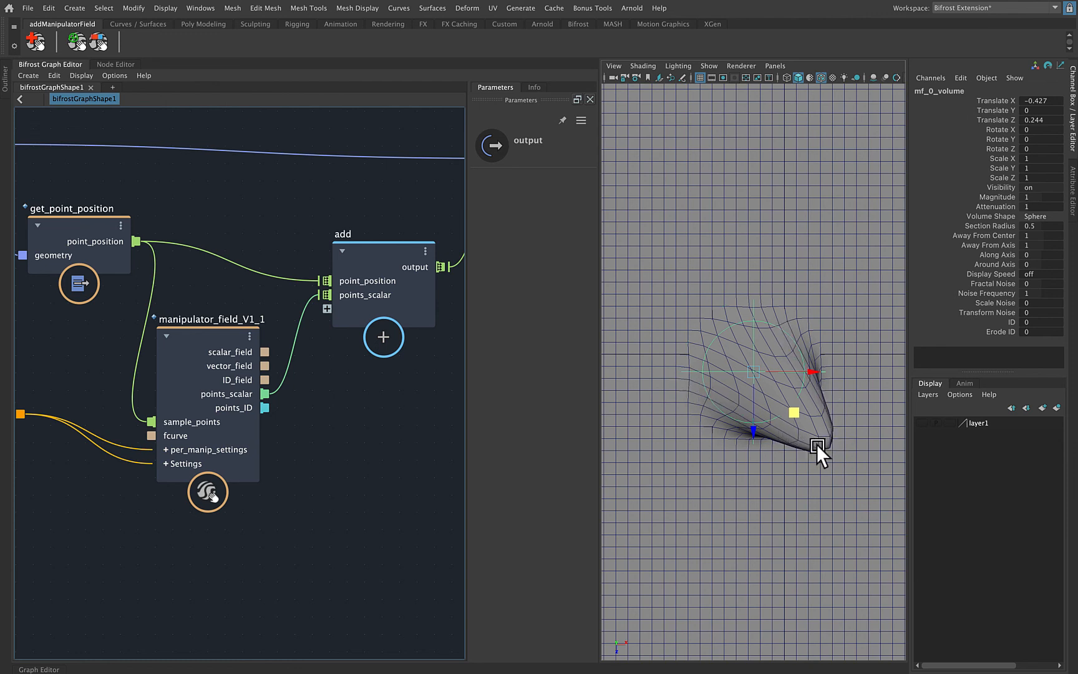
key("space")
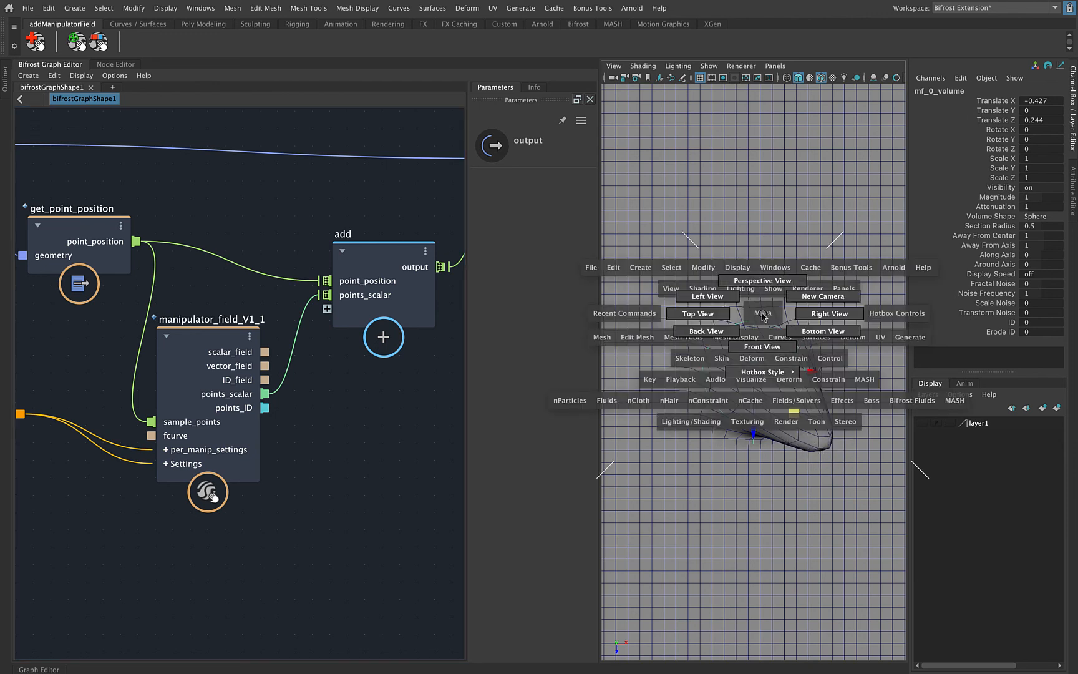
left_click_drag(761, 310, 763, 217)
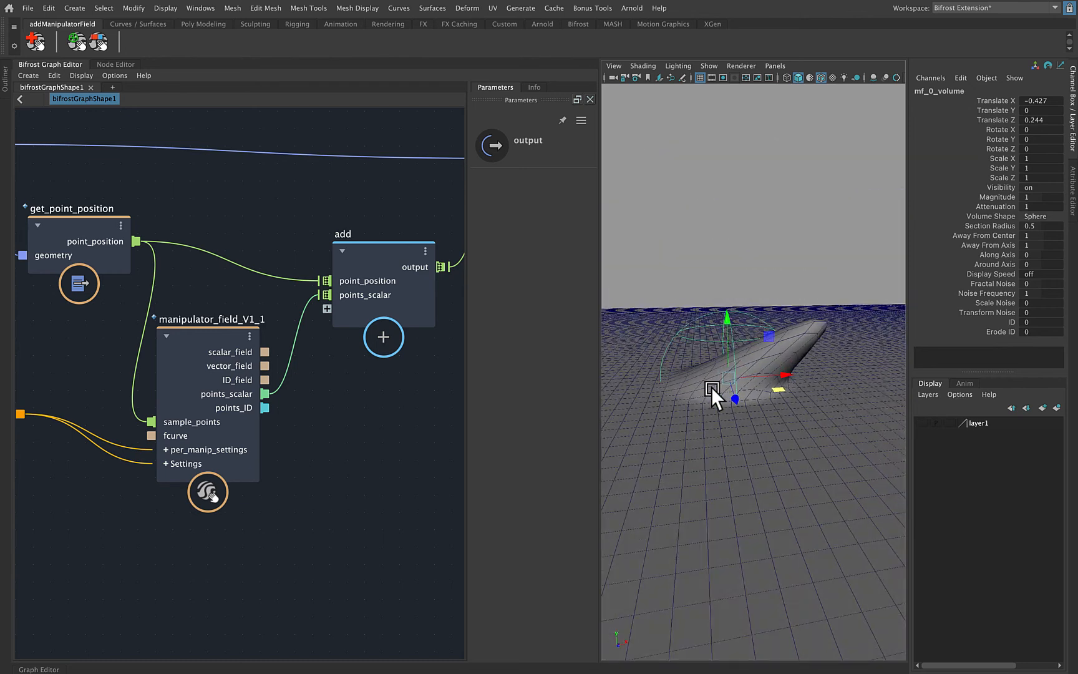
mouse_move(730, 388)
left_mouse_down("alt")
mouse_move(707, 391)
mouse_move(721, 296)
mouse_move(719, 376)
left_mouse_up("alt")
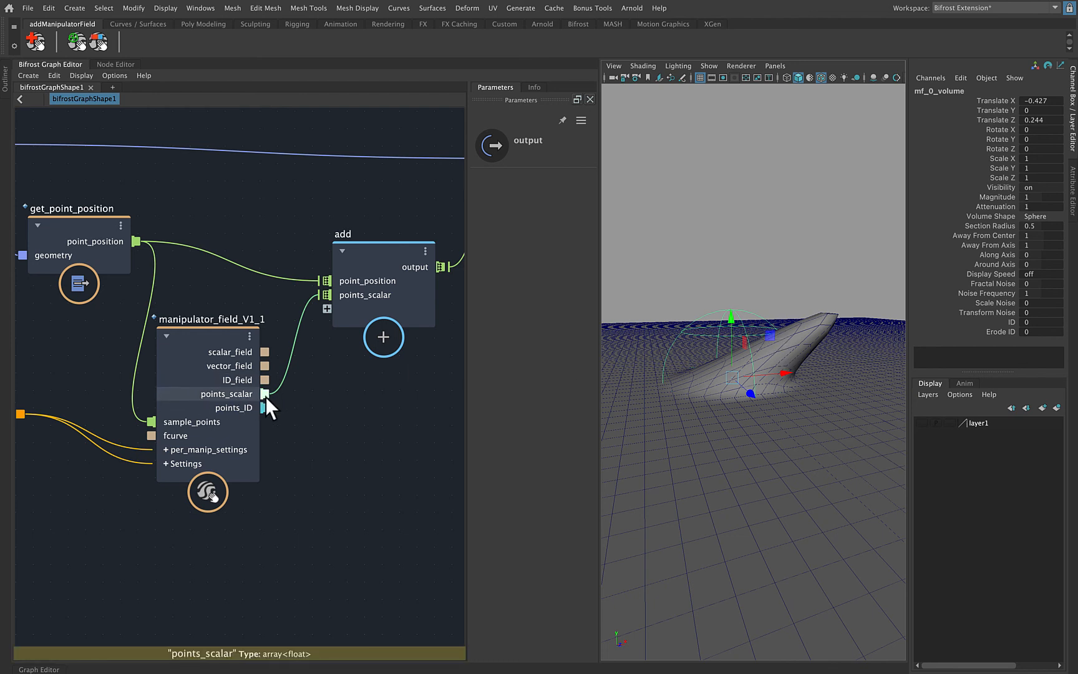
Create a scalar_to_vector3 node from the manipulator field's points_scalar output and place it below the add node
left_click_drag(265, 394, 351, 403)
type("s")
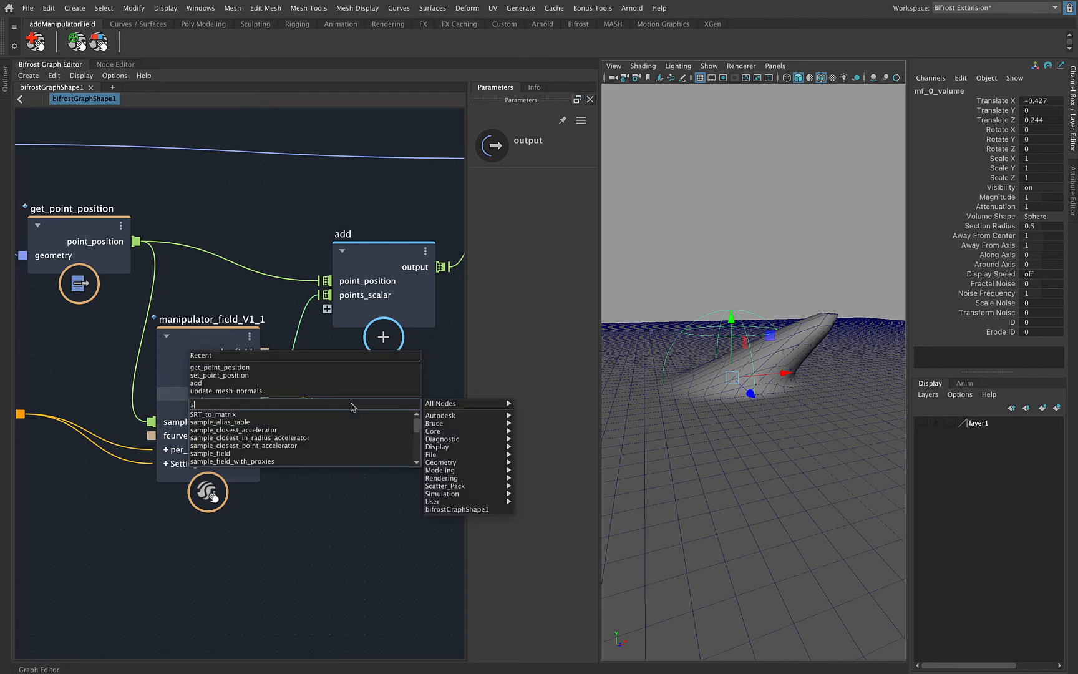
type("cal")
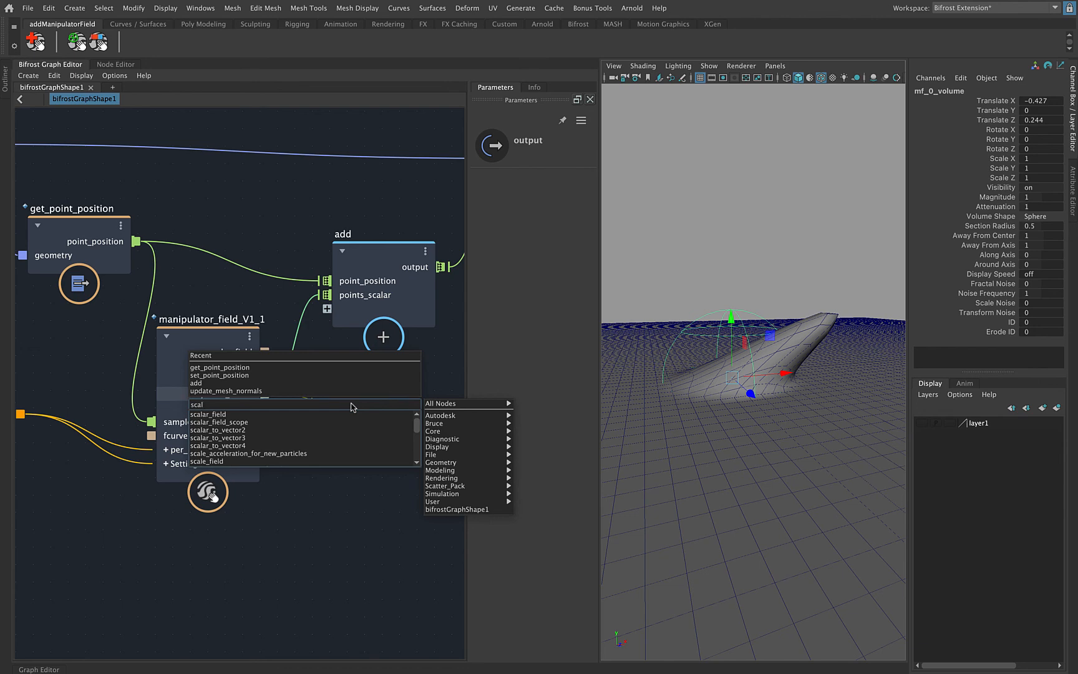
left_click(315, 437)
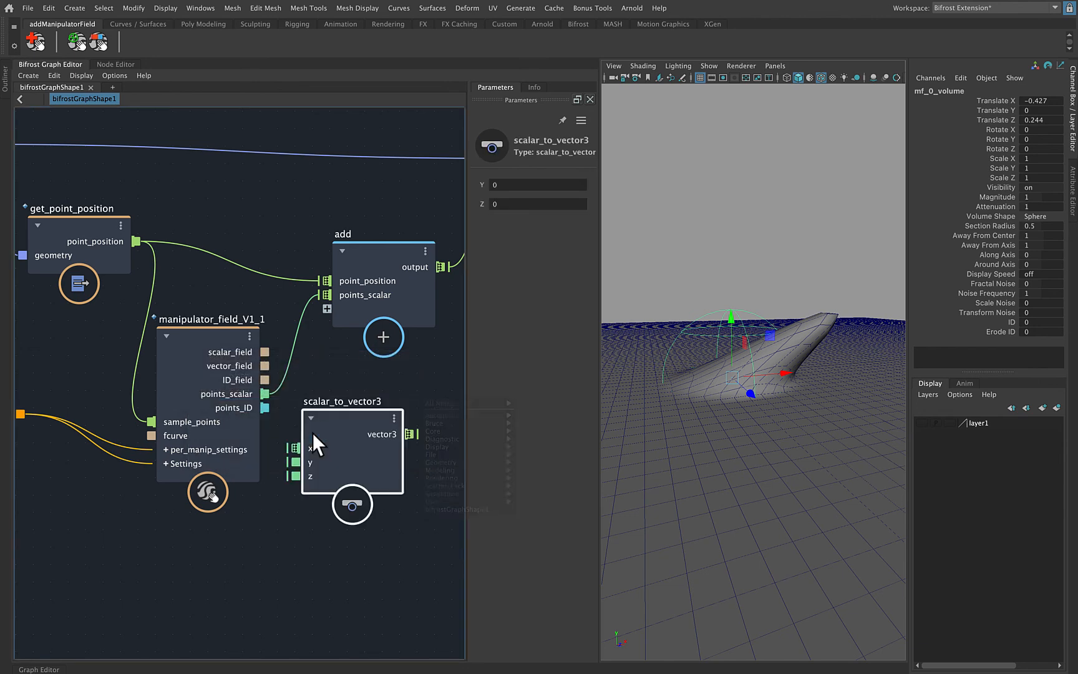
middle_click_drag(244, 295, 132, 277, "alt")
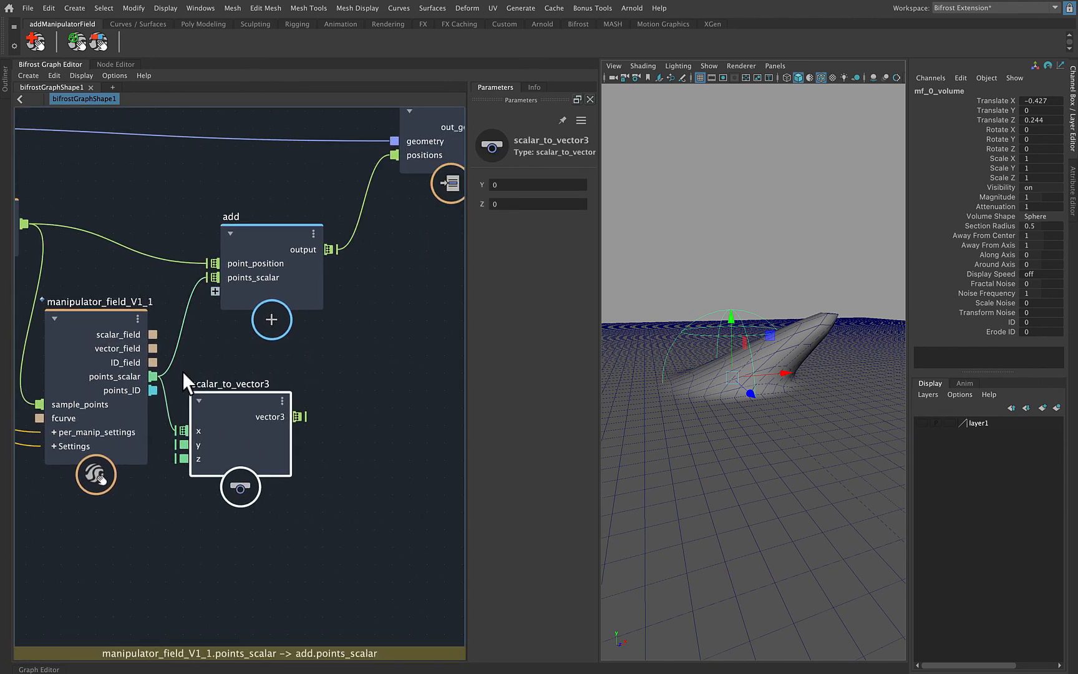
left_click_drag(214, 404, 275, 374)
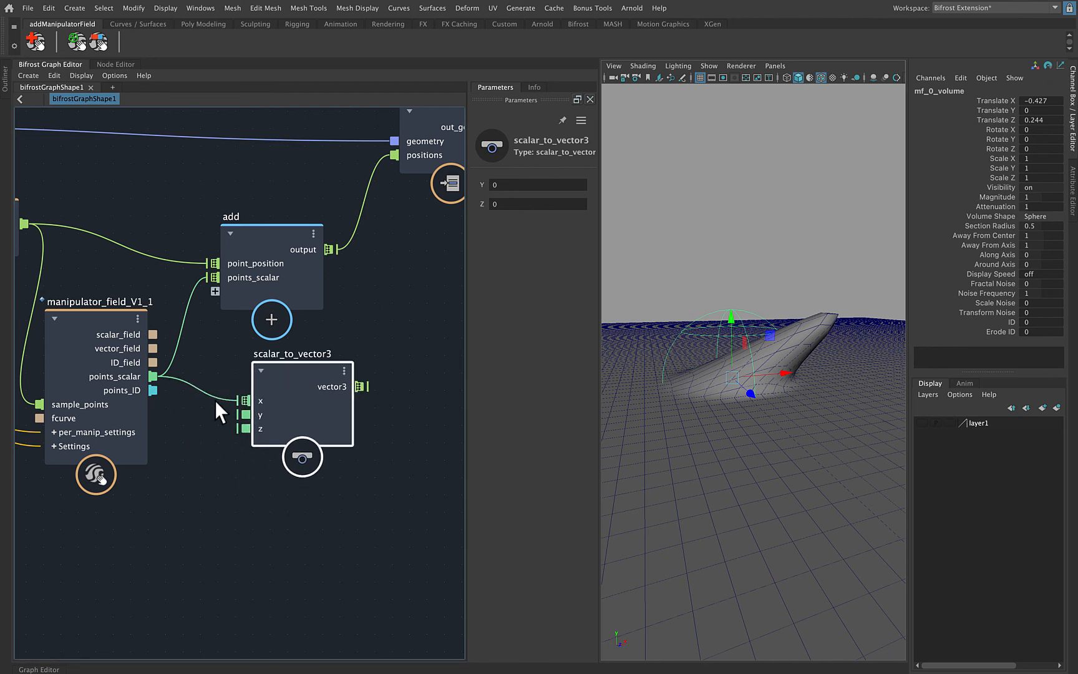
Reroute points_scalar to the y input of scalar_to_vector3 and feed its vector3 output into the add node's points_scalar input
left_click_drag(216, 401, 238, 416)
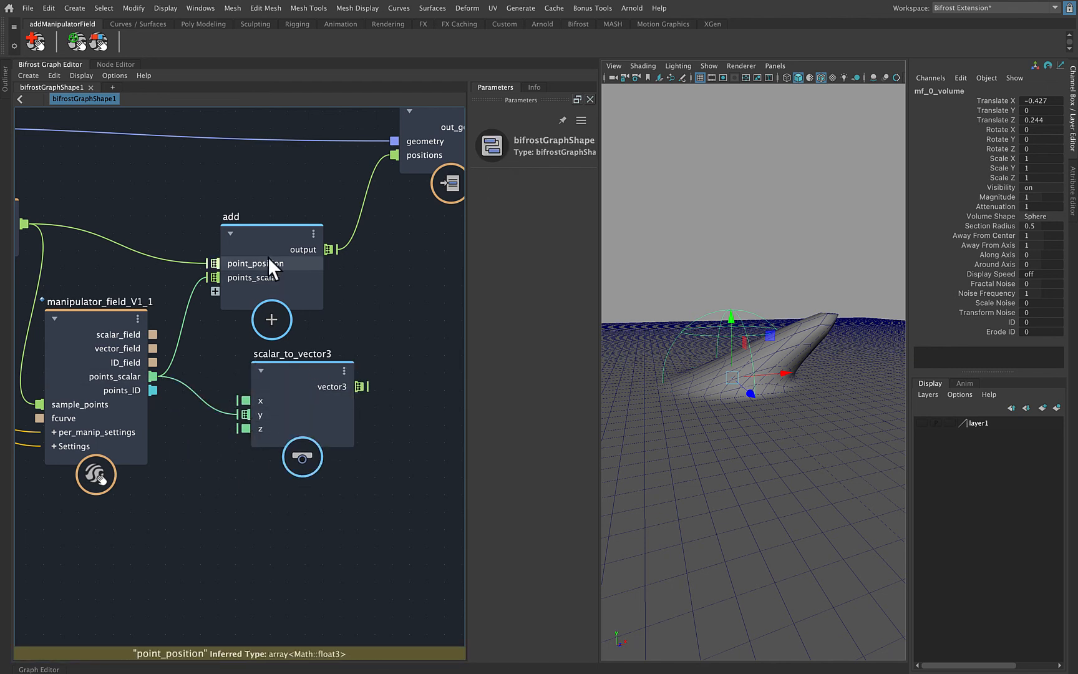
left_click_drag(360, 386, 209, 281)
scroll(385, 285, "down", 2)
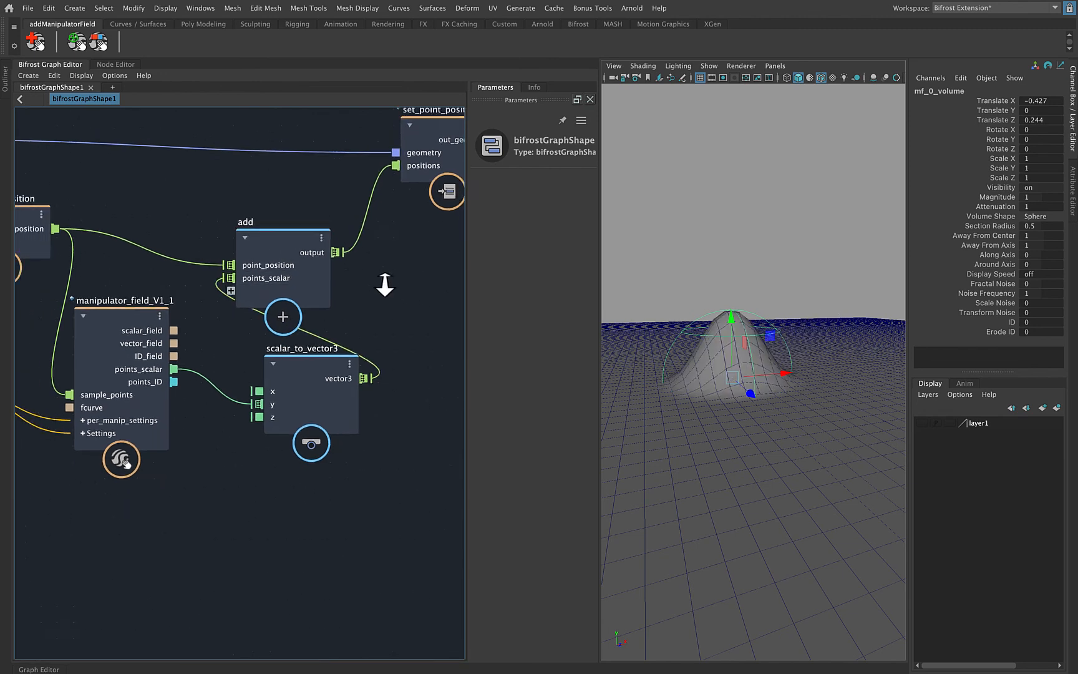
Move the add, set_point_position, update_mesh_normals and output nodes together away from scalar_to_vector3 to tidy the graph
scroll(385, 285, "down", 2)
middle_click_drag(361, 284, 96, 298)
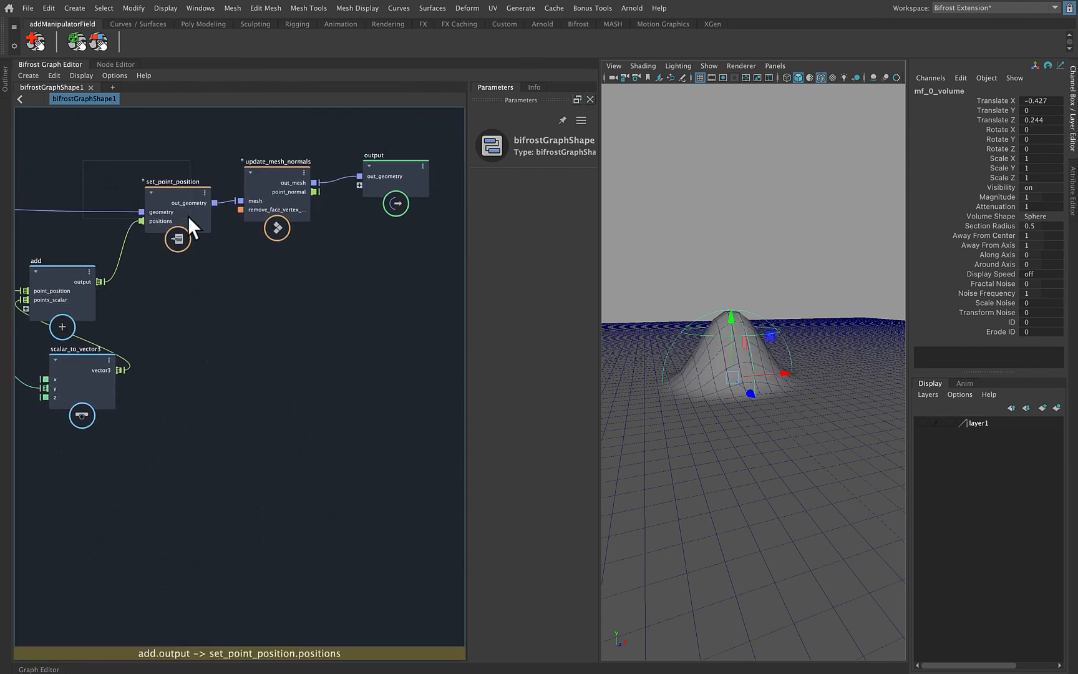
left_click_drag(188, 215, 463, 312)
left_click_drag(60, 267, 152, 272)
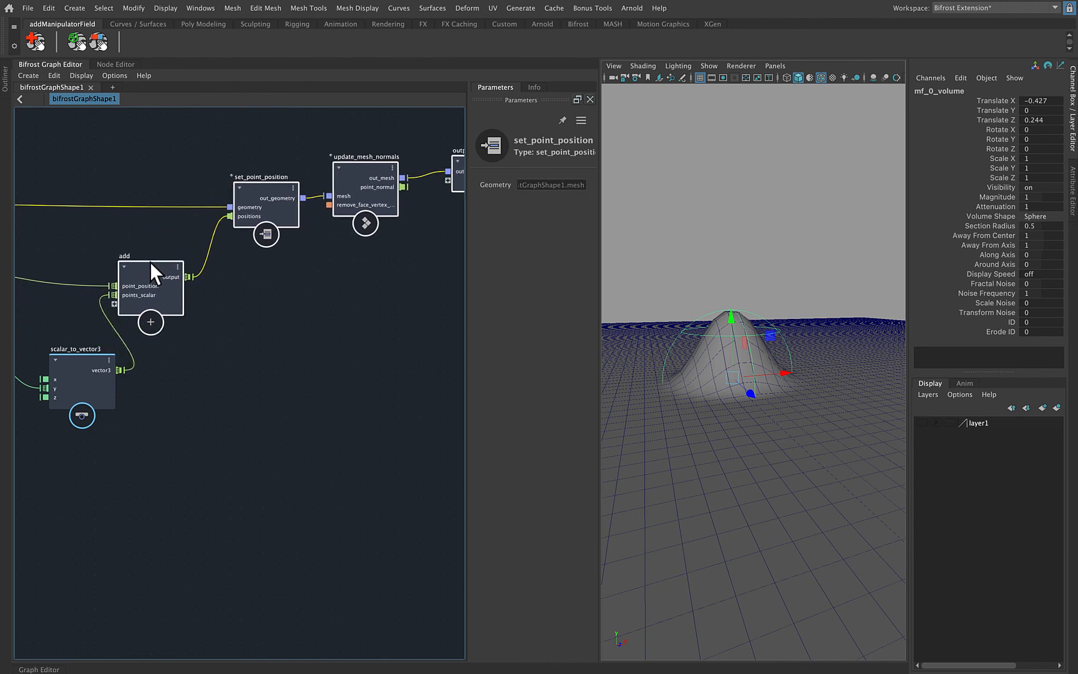
Move the add, scalar_to_vector3, set_point_position, update_mesh_normals and output nodes together slightly closer to the manipulator field
left_click(211, 387)
middle_click_drag(121, 380, 354, 385)
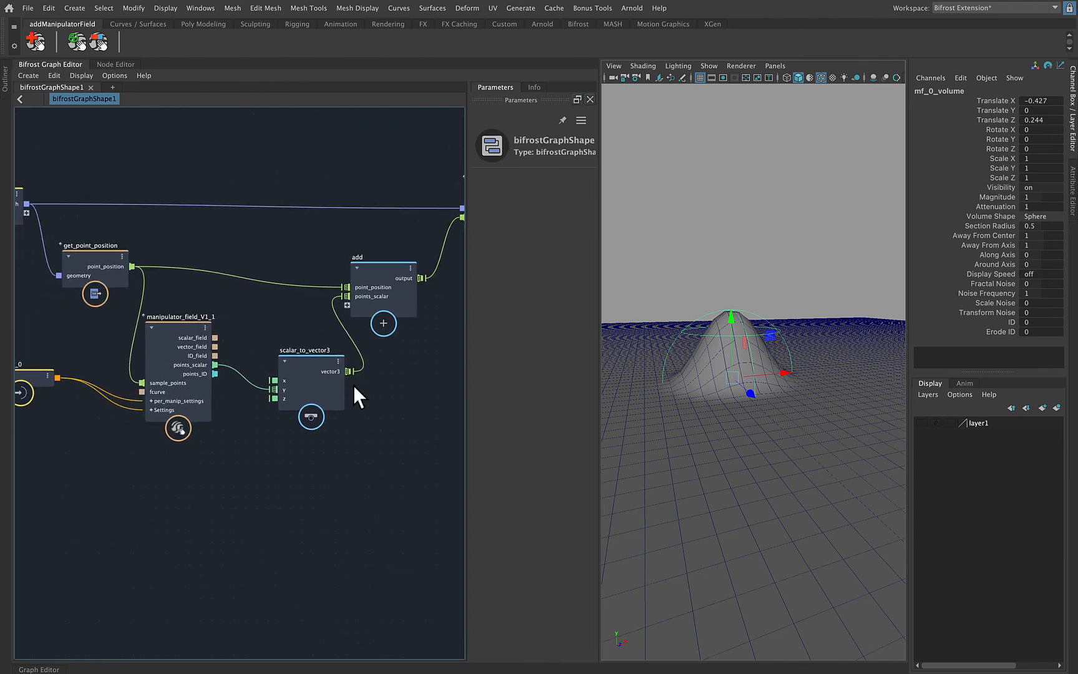
right_click_drag(388, 323, 210, 315, "alt")
middle_click_drag(328, 294, 182, 294, "alt")
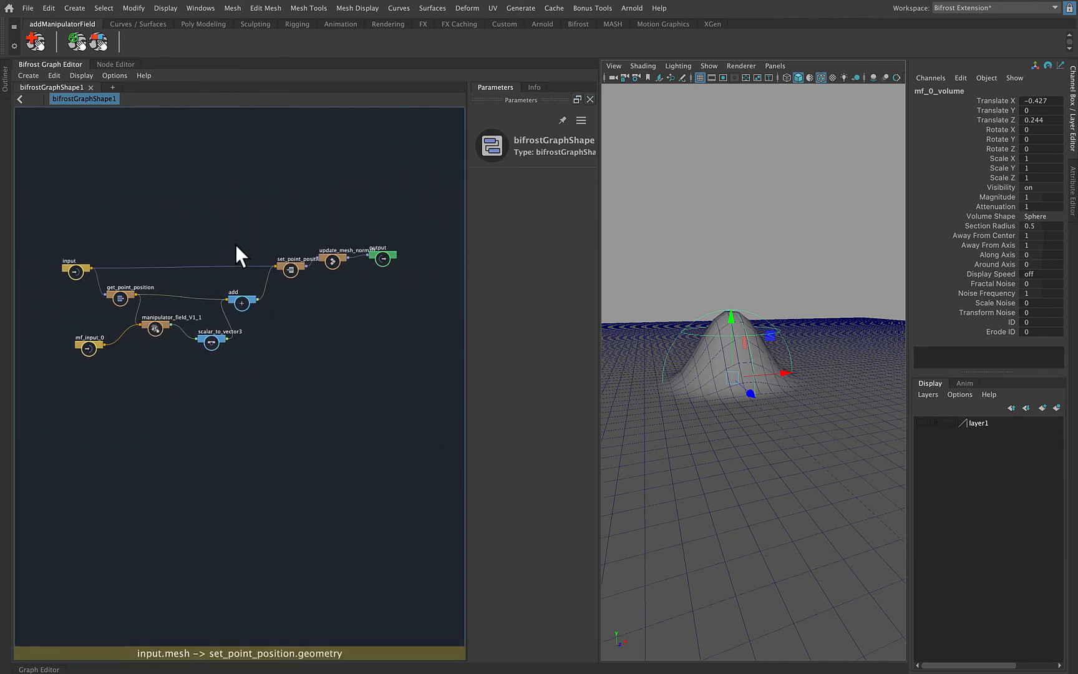
left_click_drag(212, 218, 437, 391)
left_click_drag(244, 296, 233, 296)
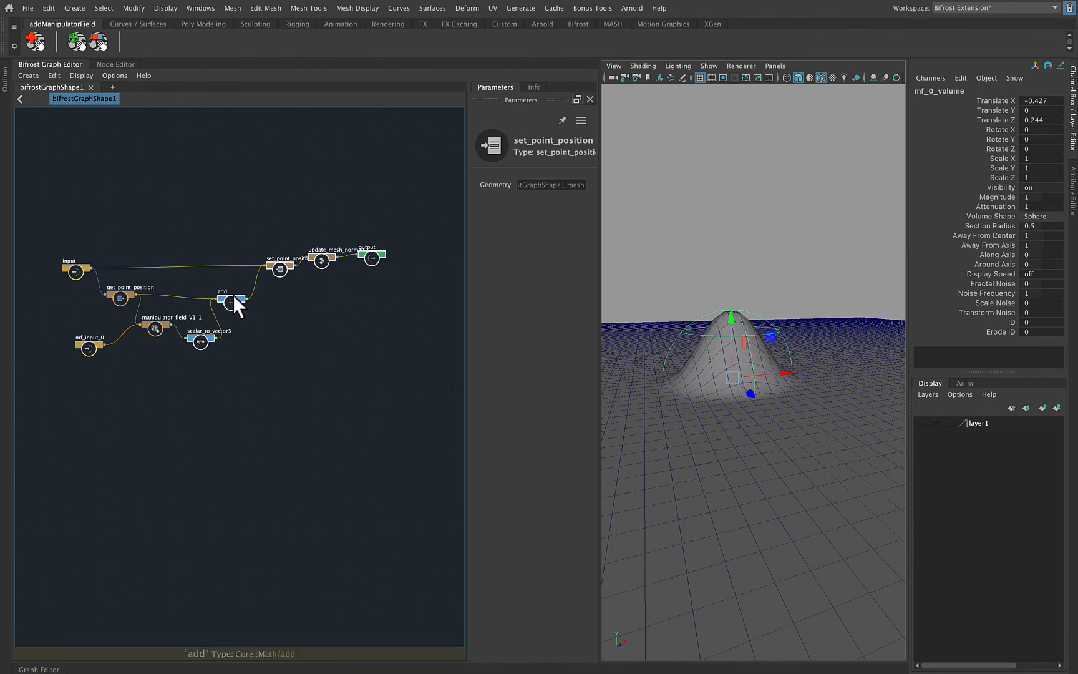
Examine the nodes around the manipulator field in the graph and inspect the bump on the plane in perspective
left_click_drag(92, 245, 239, 375)
key("f")
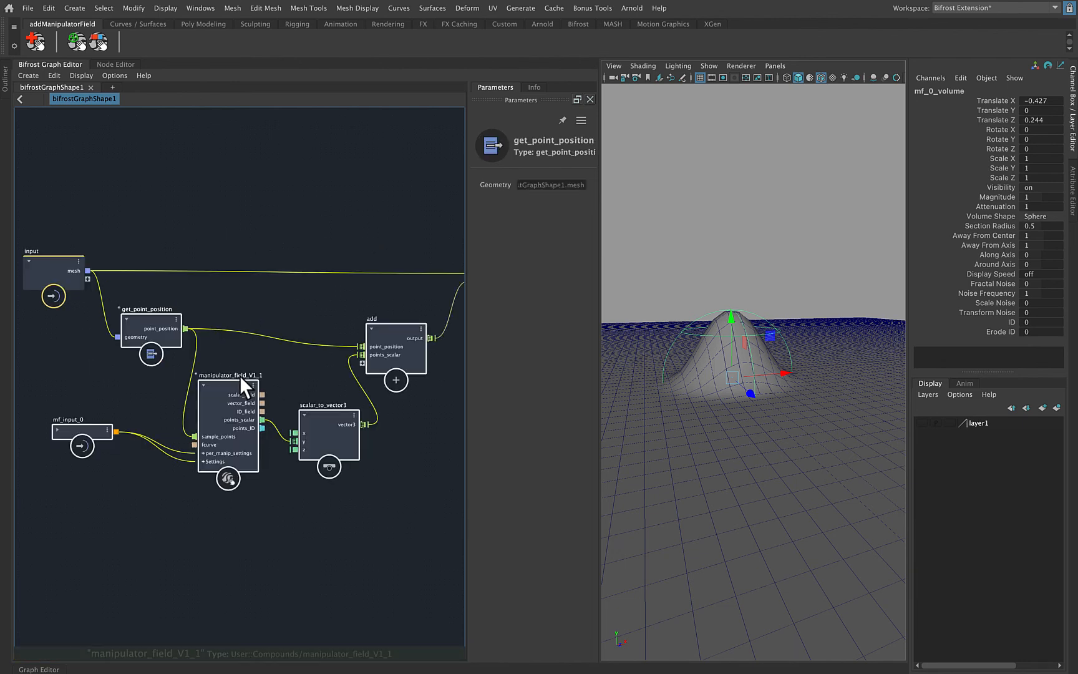
left_click(255, 288)
right_click_drag(246, 372, 322, 377, "alt")
middle_click_drag(322, 376, 291, 369, "alt")
left_click_drag(707, 362, 788, 397, "alt")
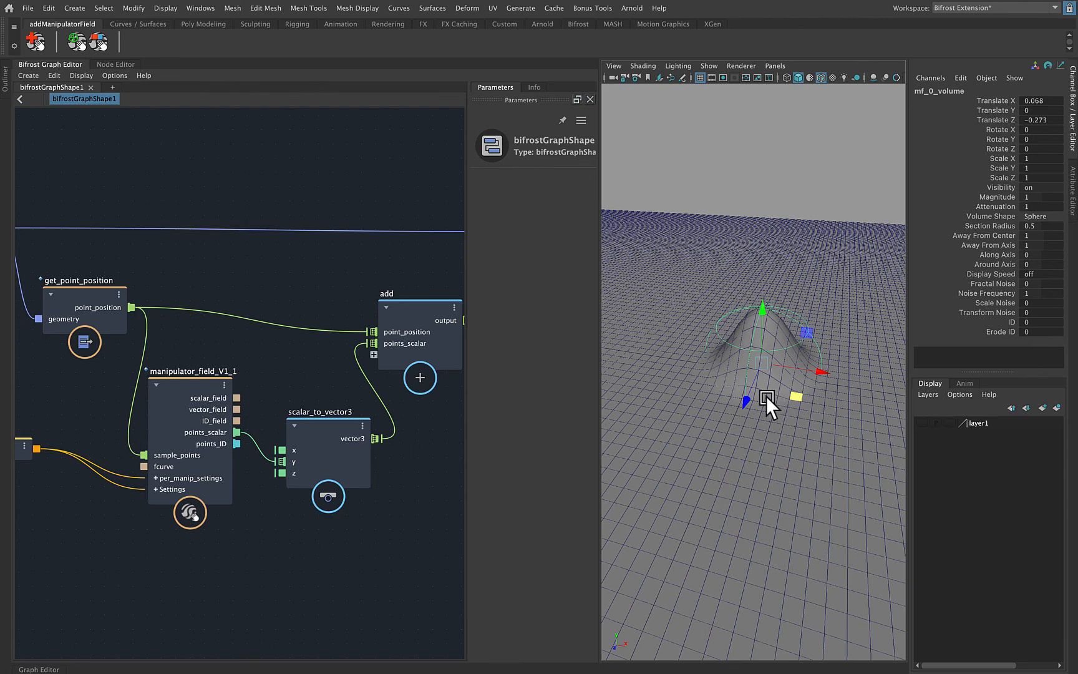
left_click_drag(766, 395, 716, 407, "alt")
Switch the viewport to the front view and look closely at the bump's profile
key("space")
left_click_drag(766, 343, 766, 375)
mouse_move(765, 375)
right_mouse_down("alt")
mouse_move(814, 388)
mouse_move(748, 386)
right_mouse_up("alt")
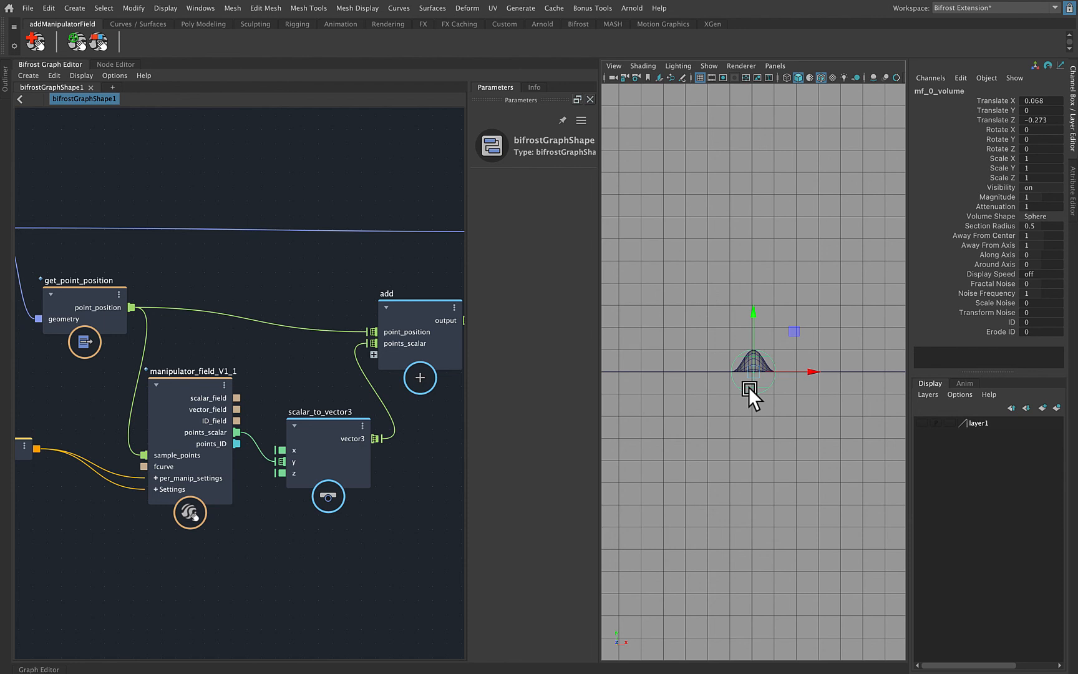
right_click_drag(696, 392, 785, 402, "alt")
key("r")
left_click_drag(747, 371, 816, 367)
key("ctrl+z")
Set mf_0_volume's scale to 3 and its translation to 0 on all three axes
left_click_drag(1037, 159, 1050, 178)
key("Return")
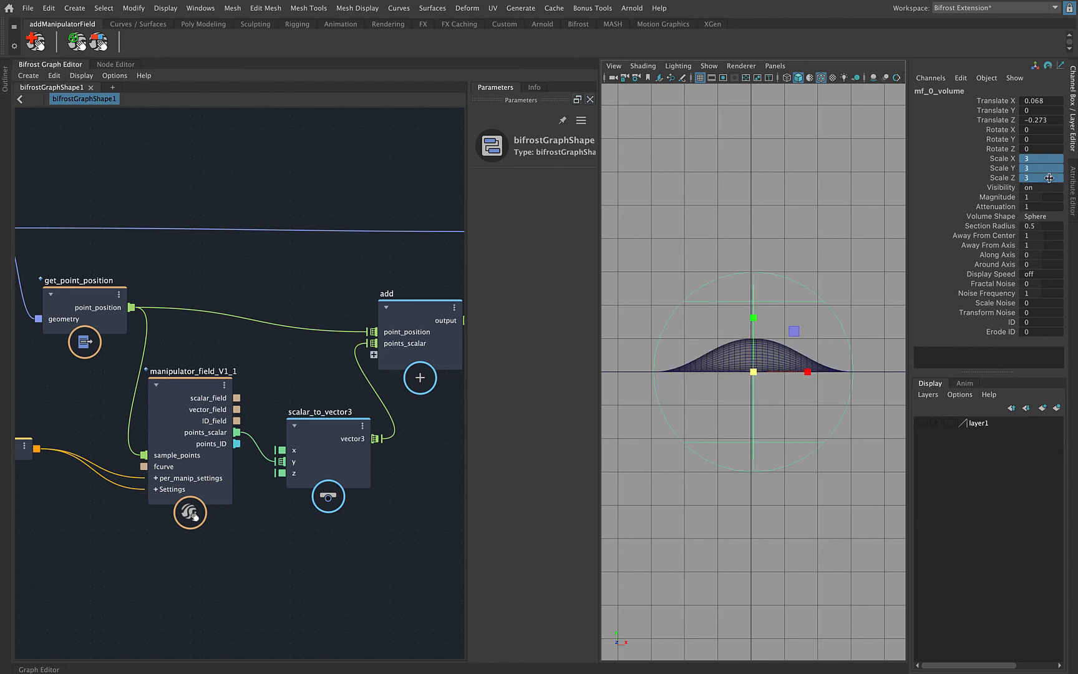
scroll(749, 366, "up", 2)
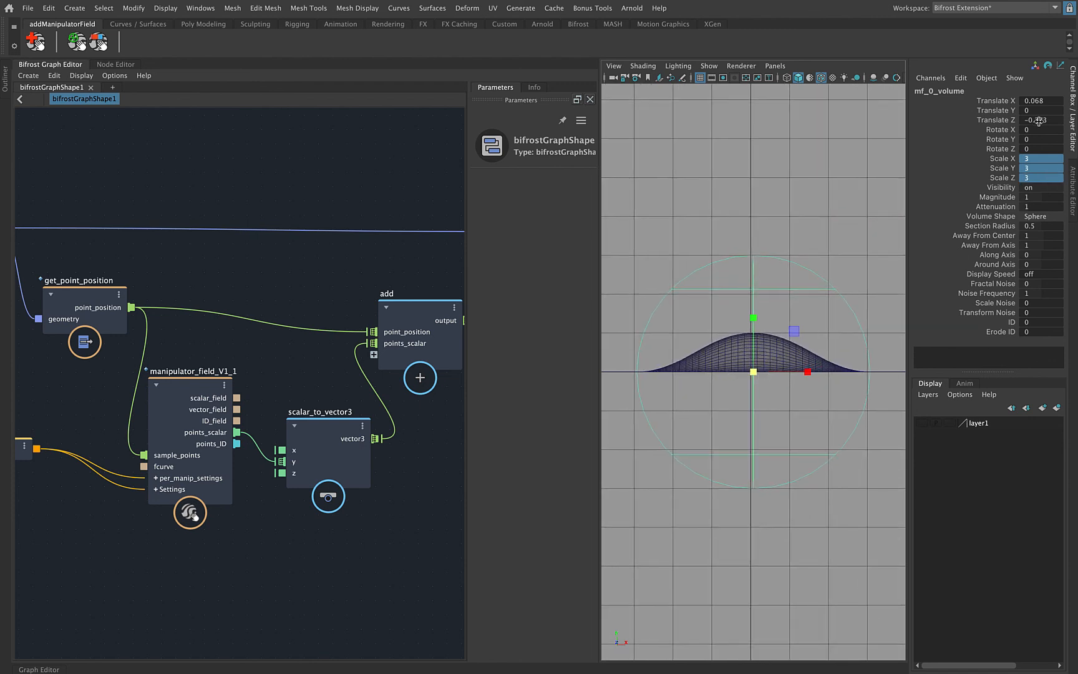
left_click_drag(1039, 120, 1046, 102)
type("0")
key("Return")
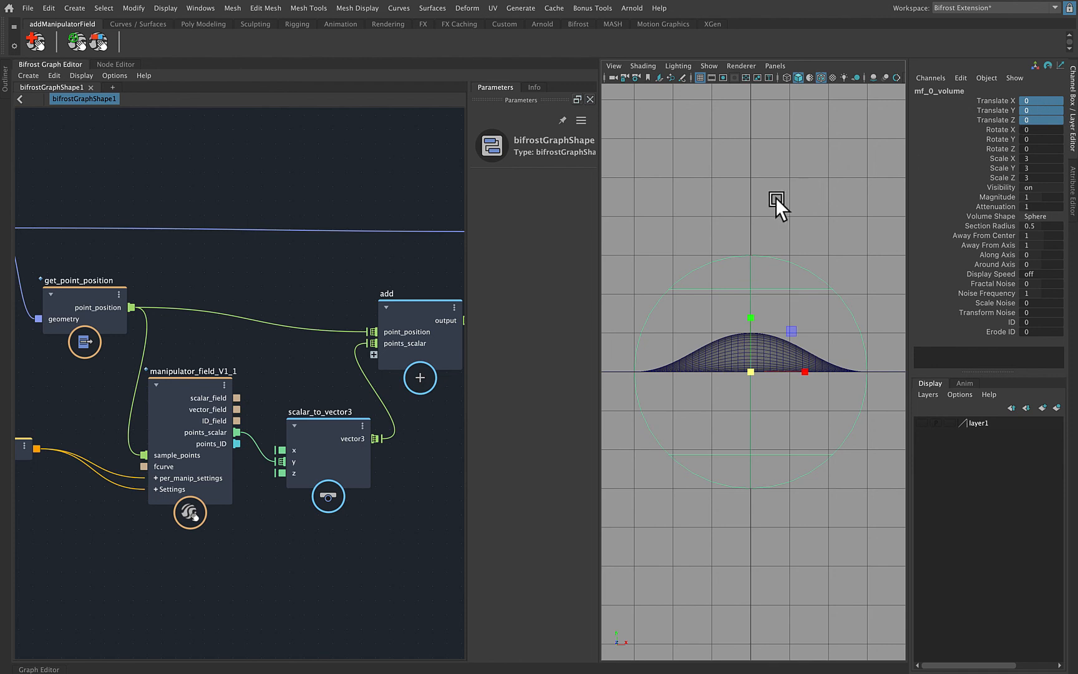
scroll(744, 201, "up", 1)
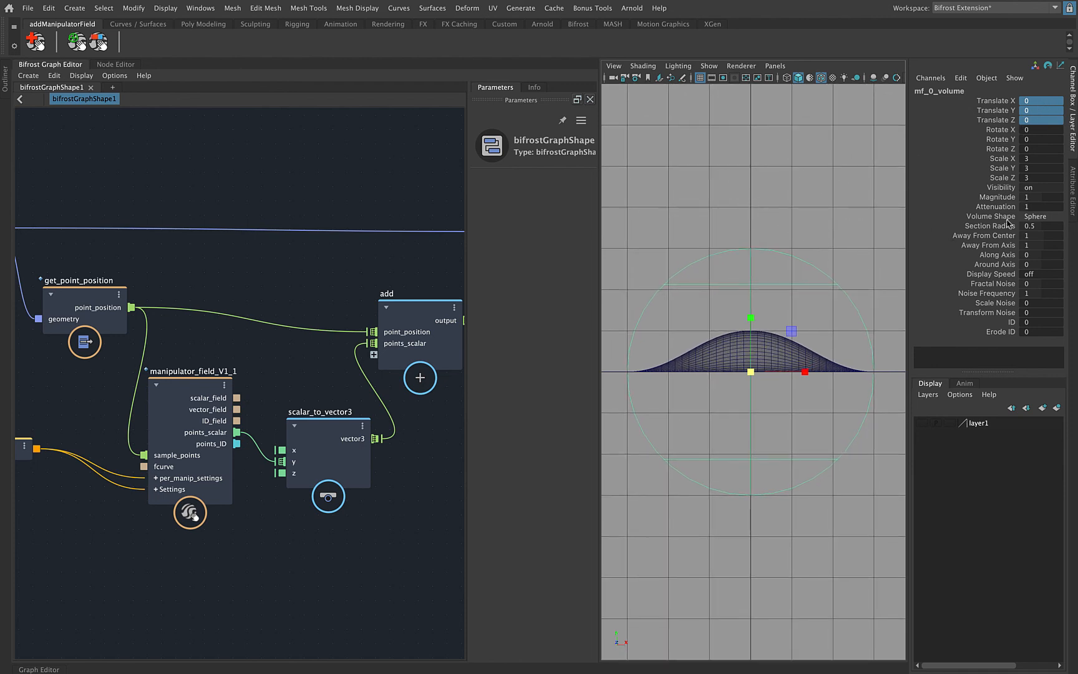
Try raising mf_0_volume's Magnitude to about 3.2 and its Attenuation to 3, undoing each change
left_click(995, 199)
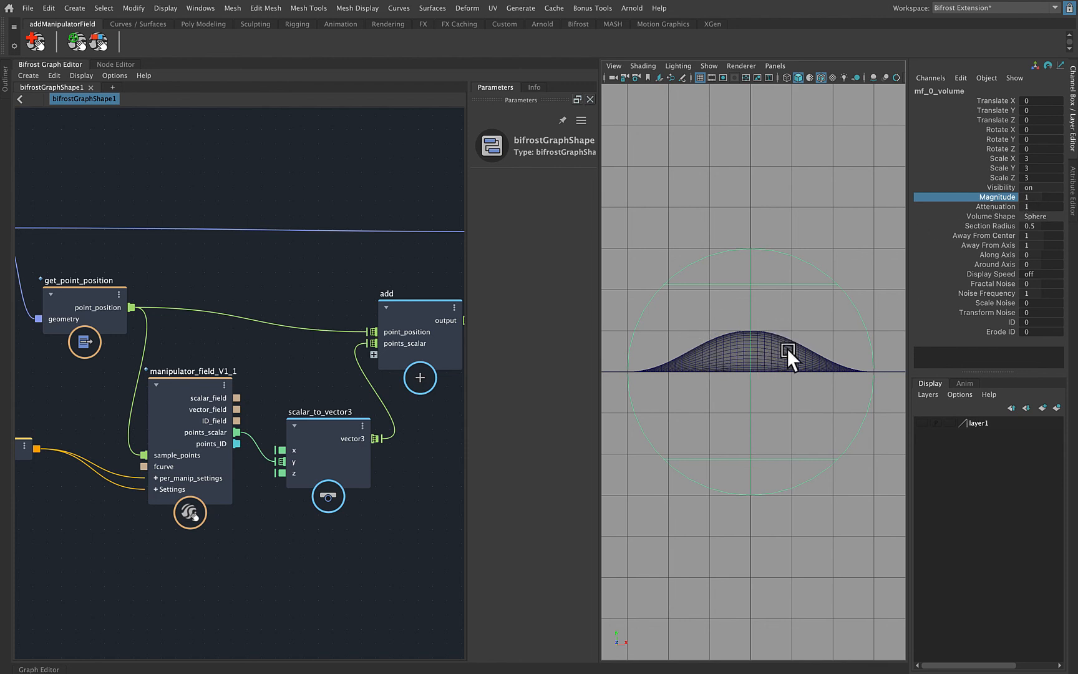
mouse_move(787, 219)
middle_mouse_down()
mouse_move(801, 214)
mouse_move(784, 222)
mouse_move(804, 219)
mouse_move(784, 221)
mouse_move(797, 226)
middle_mouse_up()
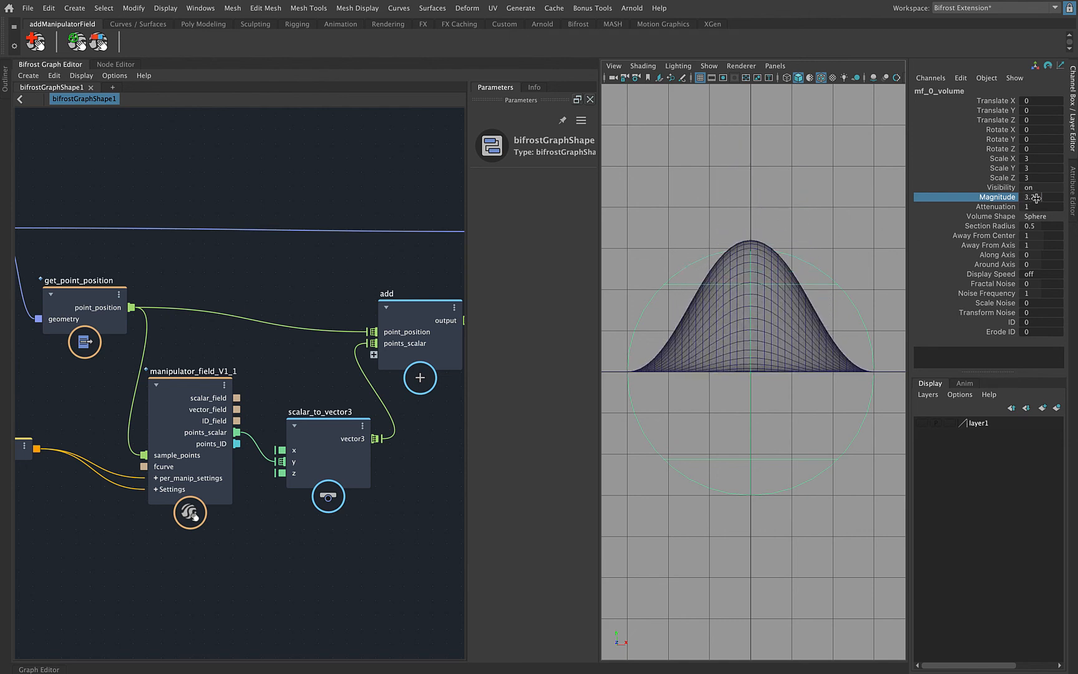
key("ctrl+z")
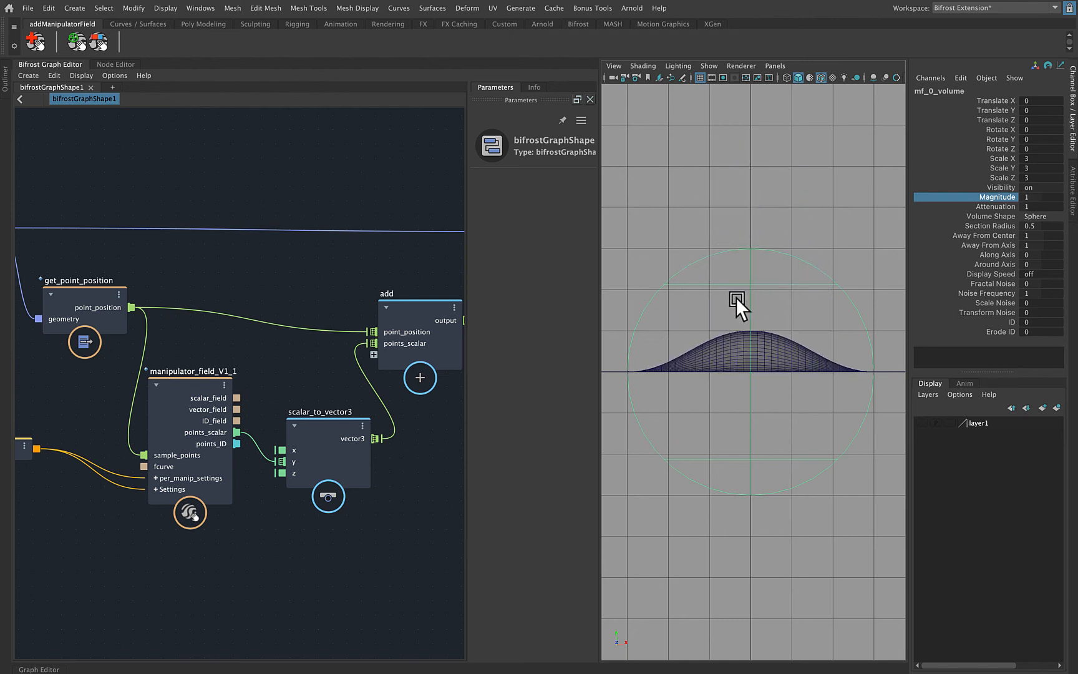
left_click(986, 208)
mouse_move(848, 241)
middle_mouse_down()
mouse_move(838, 233)
mouse_move(851, 233)
middle_mouse_up()
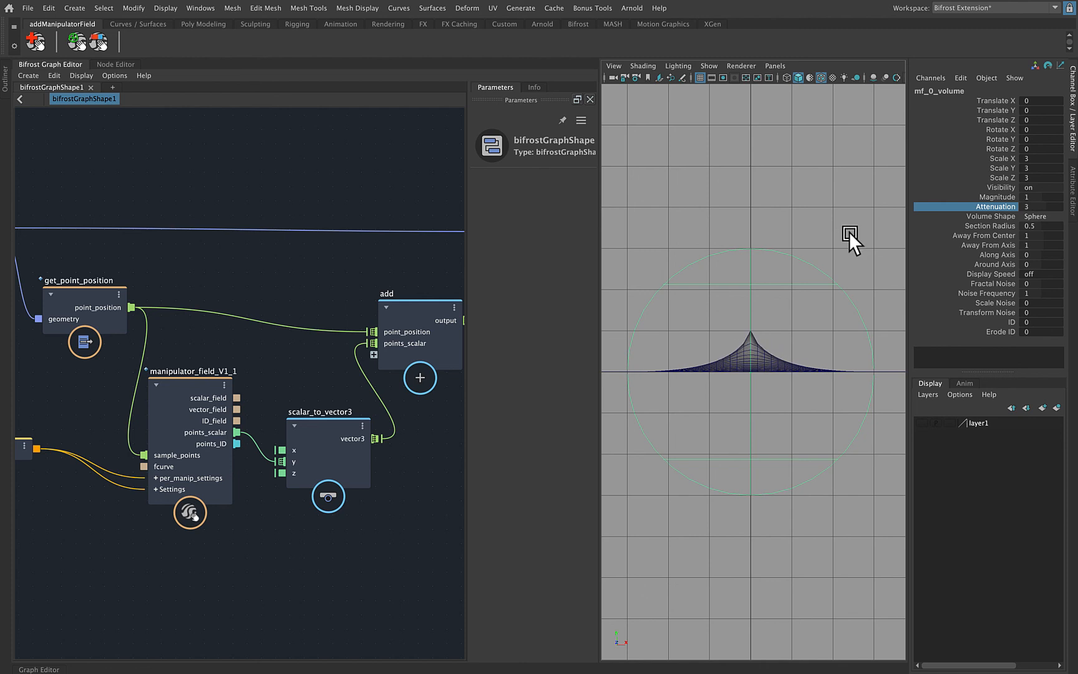
key("ctrl+z")
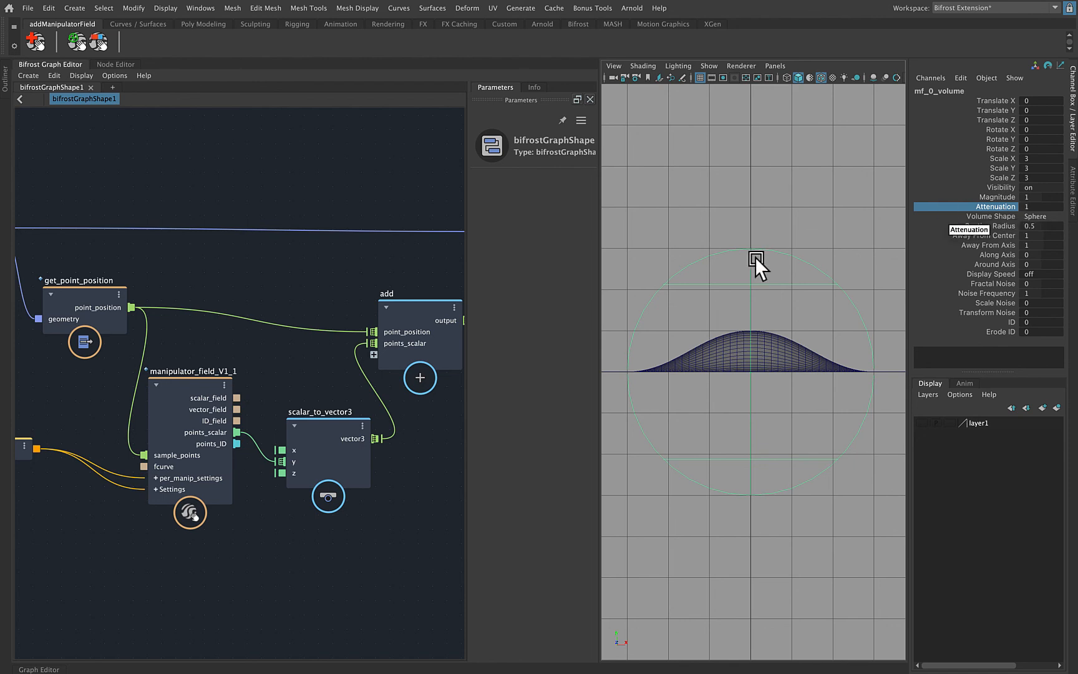
In the perspective view, reshape the manipulator field's Fcurve with a start value of about 0.43 and a middle point at about 0.47, 0.78
left_click(180, 384)
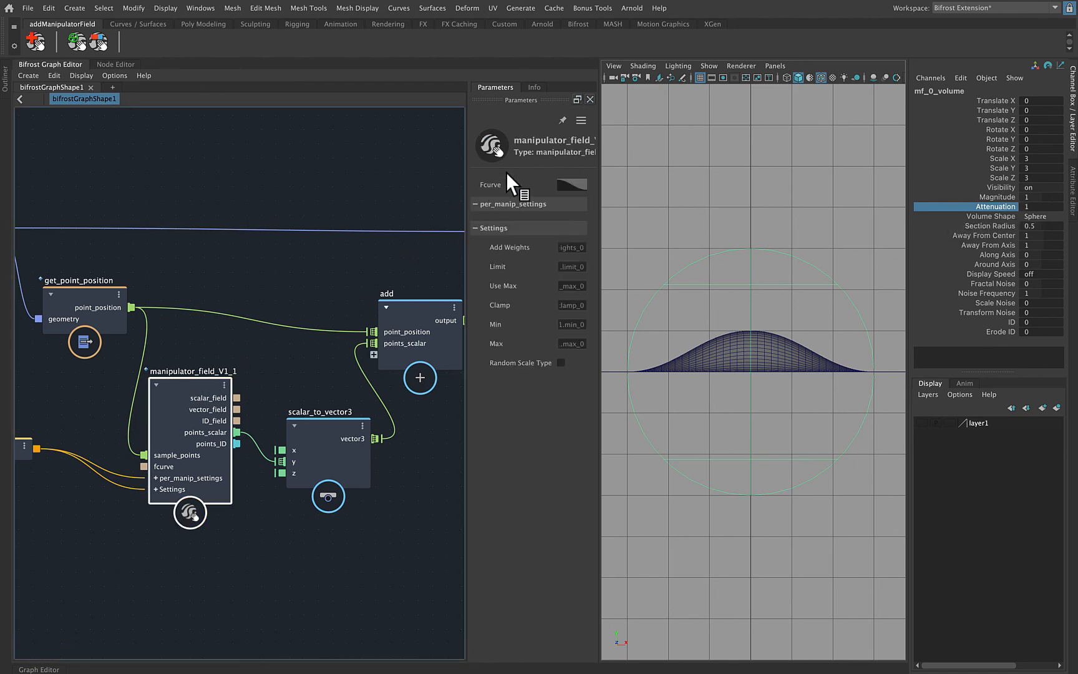
key("space")
left_click_drag(769, 209, 717, 281)
left_click(571, 185)
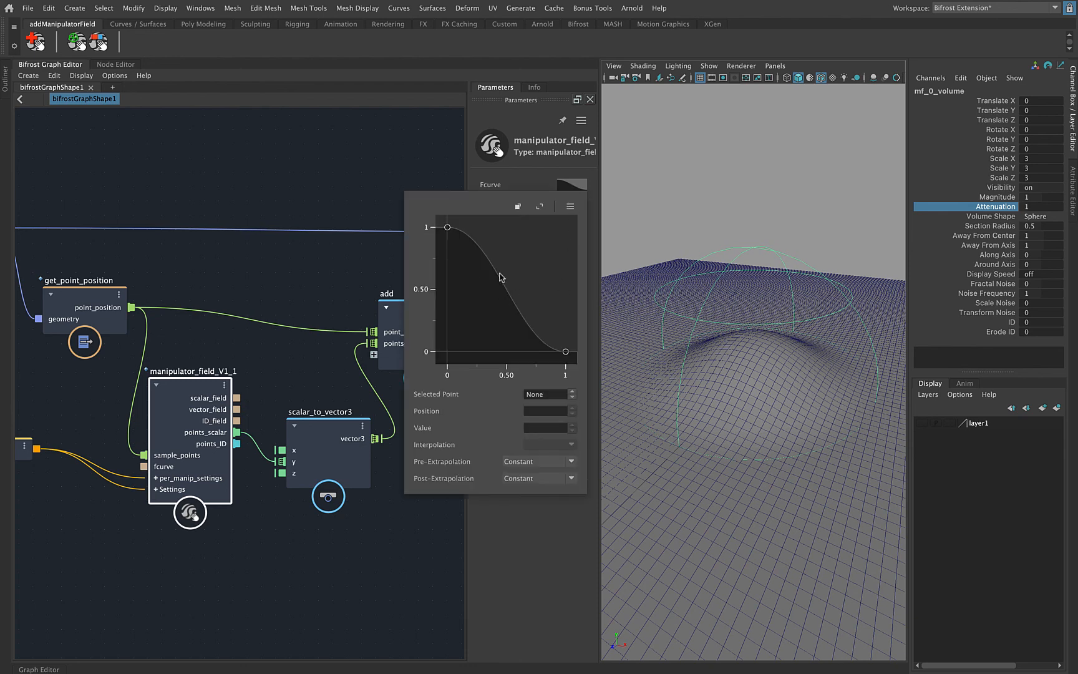
left_click(499, 273)
left_click_drag(499, 272, 516, 246)
left_click_drag(447, 228, 448, 303)
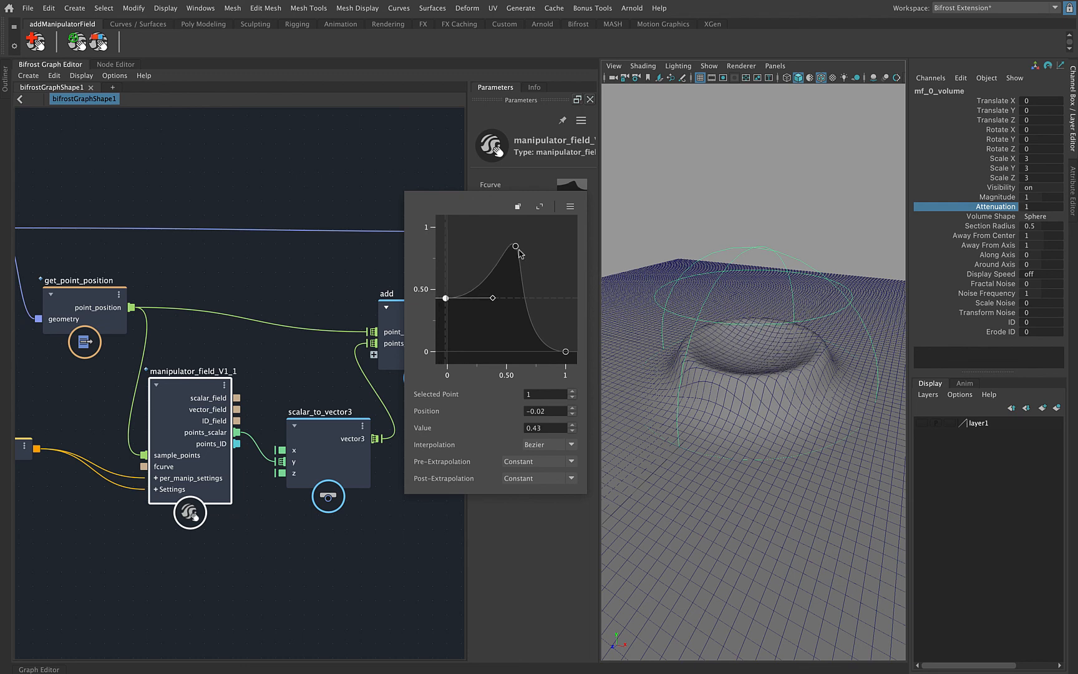
mouse_move(516, 246)
left_mouse_down()
mouse_move(496, 238)
mouse_move(504, 254)
left_mouse_up()
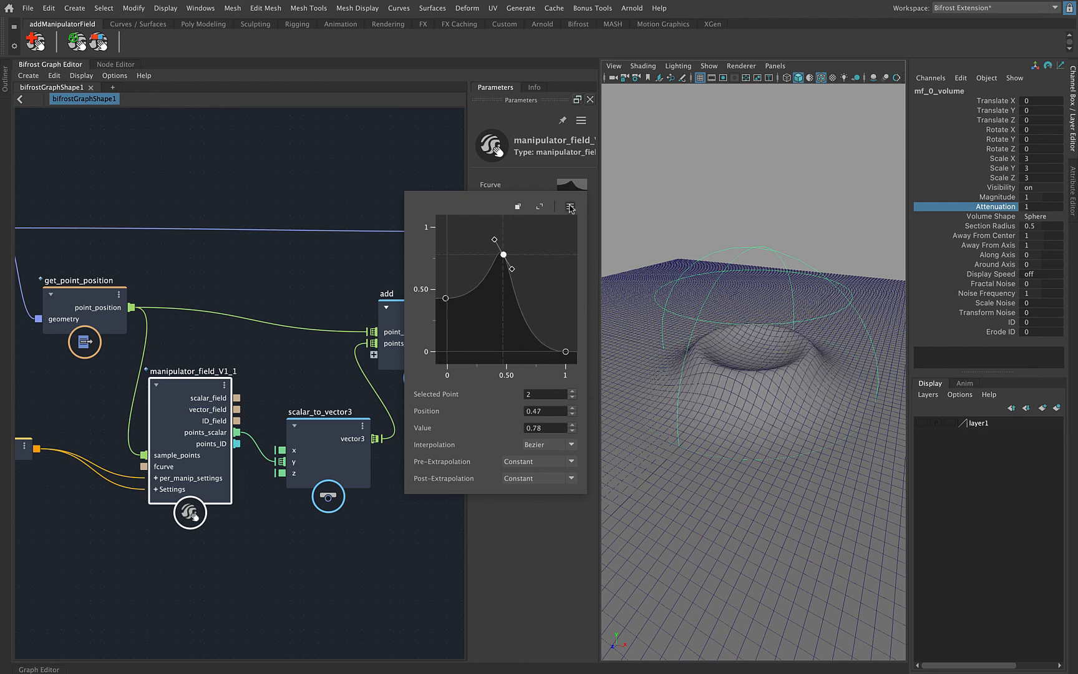
Try the rising S-shaped and the descending linear preset curves on the Fcurve and check their effect on the plane
left_click(570, 206)
mouse_move(653, 234)
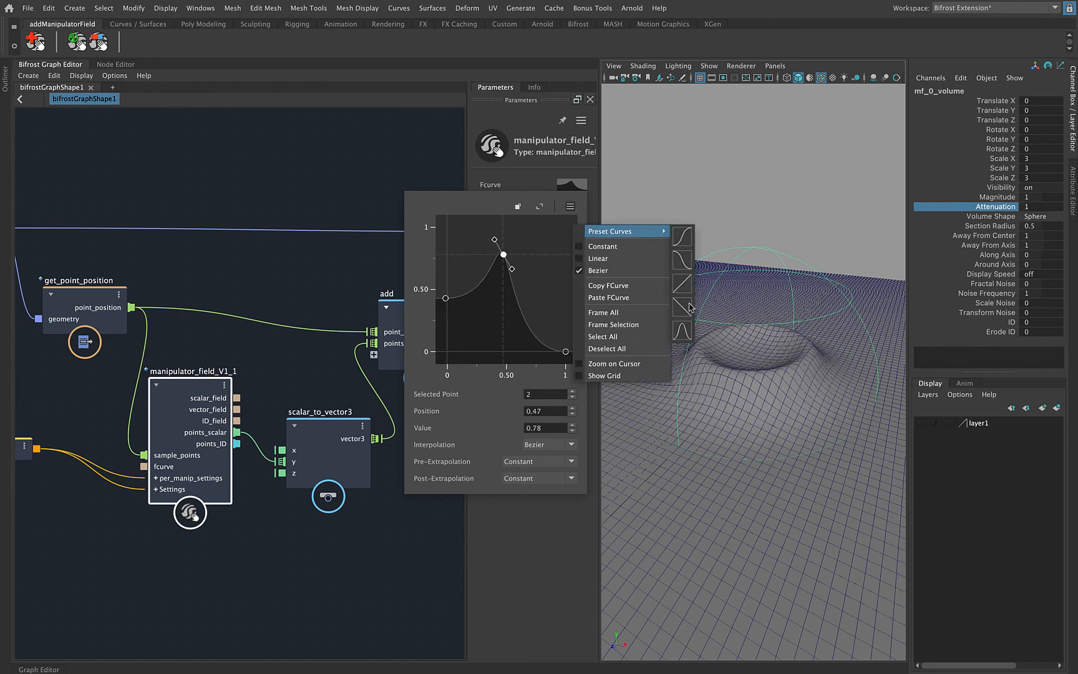
left_click(685, 242)
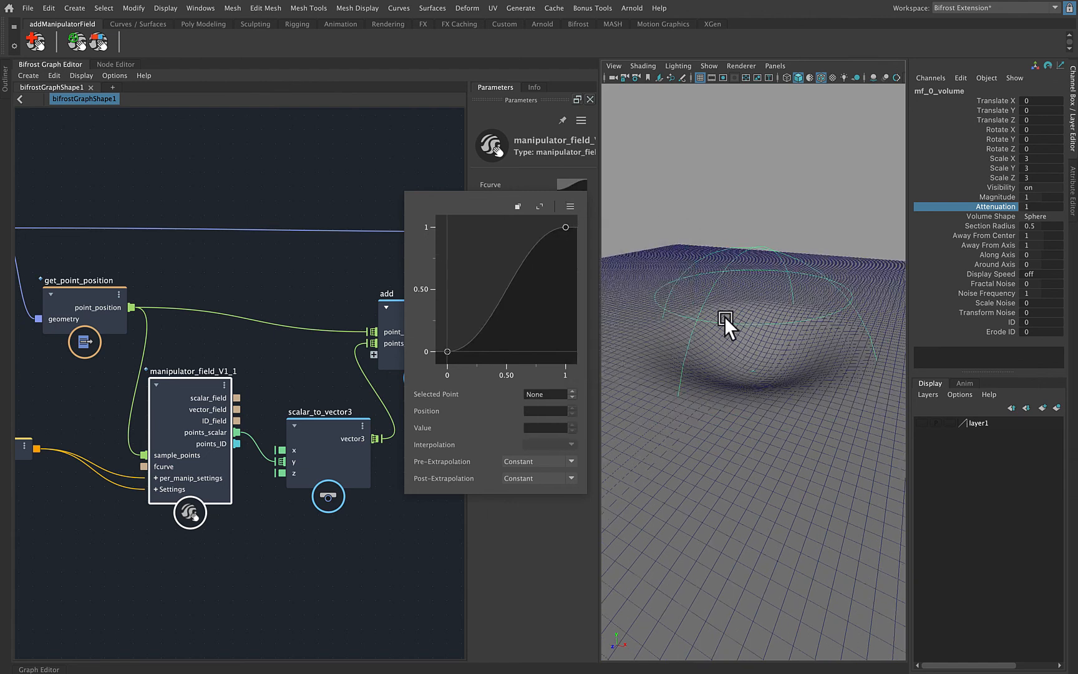
left_click(570, 206)
mouse_move(605, 237)
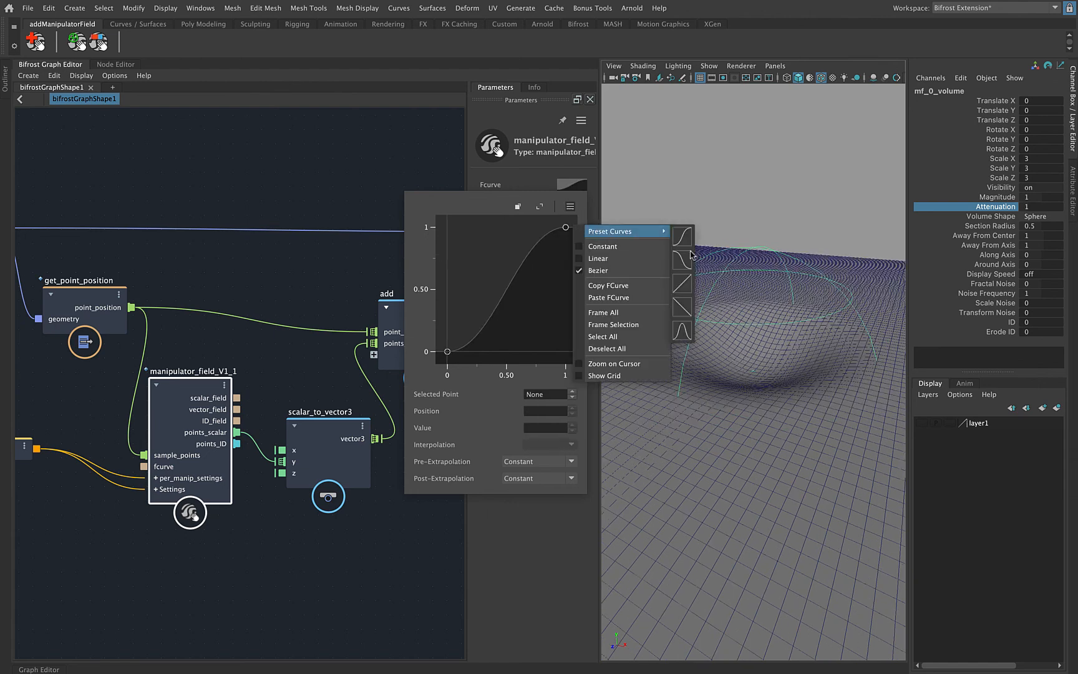
left_click(682, 304)
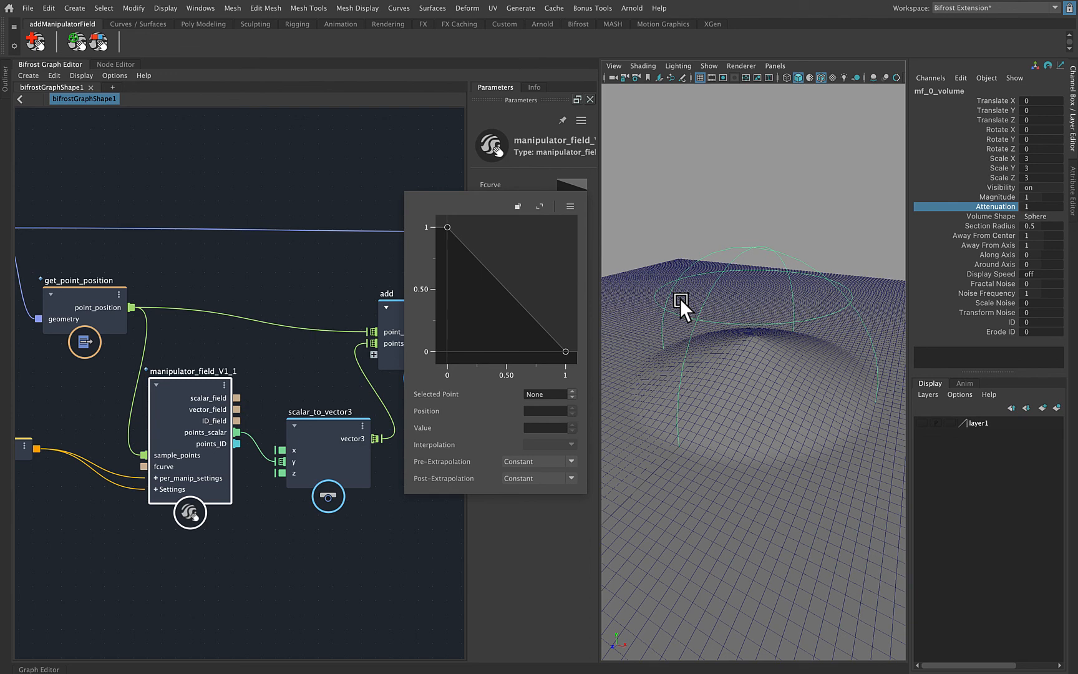
left_click(656, 367)
left_click_drag(781, 418, 794, 410, "alt")
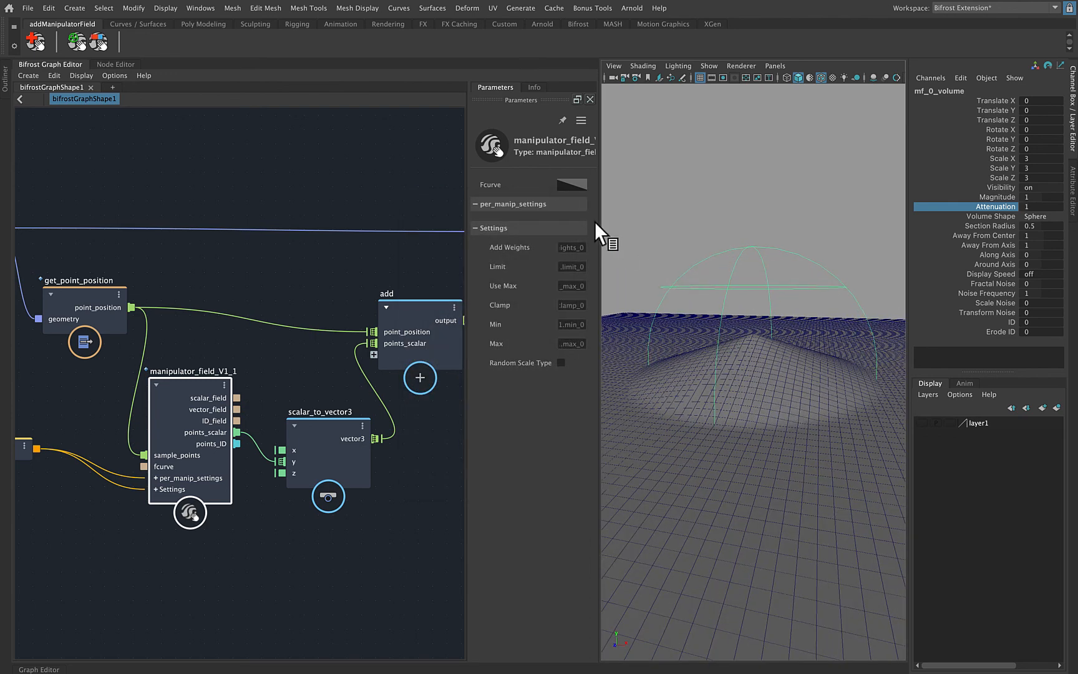
Apply the descending S-shaped preset curve to the manipulator field's Fcurve and close the curve editor
left_click(573, 185)
left_click(569, 207)
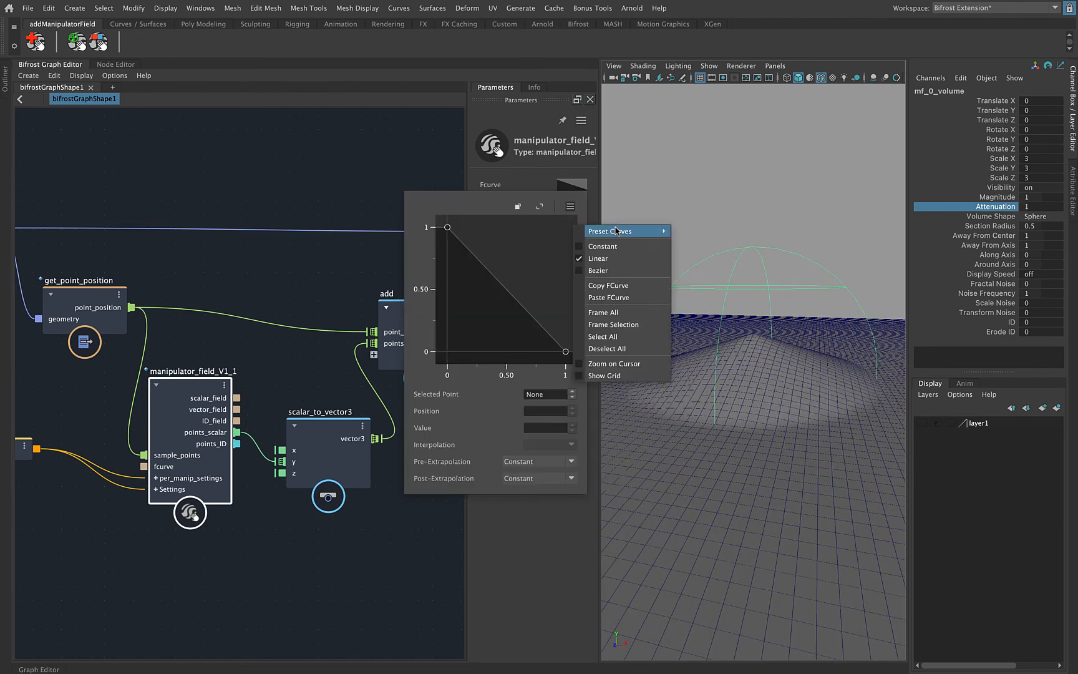
mouse_move(624, 231)
left_click(682, 258)
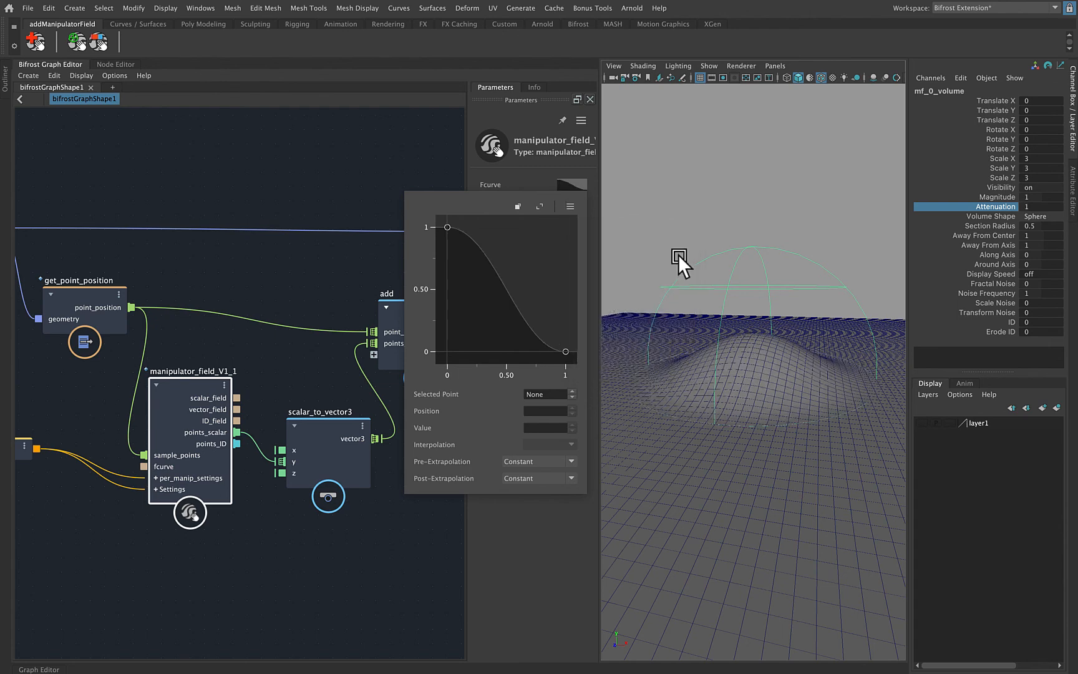
left_click(375, 167)
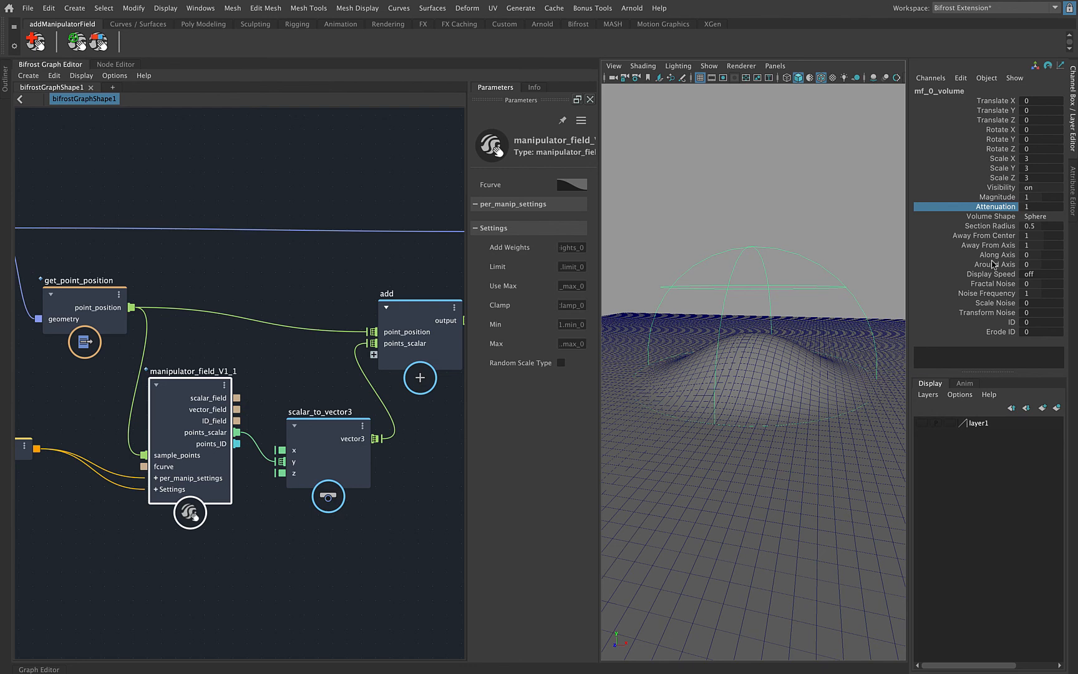
Select bifrostGraph1 in the Outliner and examine the manipulator attributes exposed on its shape
left_click(5, 84)
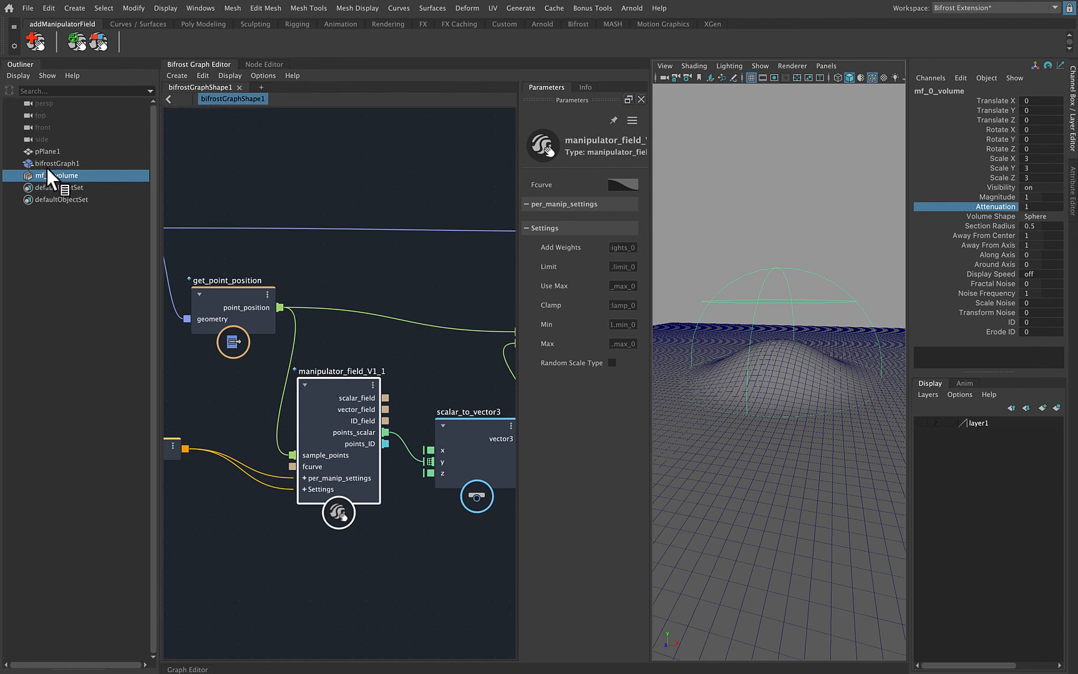
left_click(64, 162)
scroll(968, 314, "down", 3)
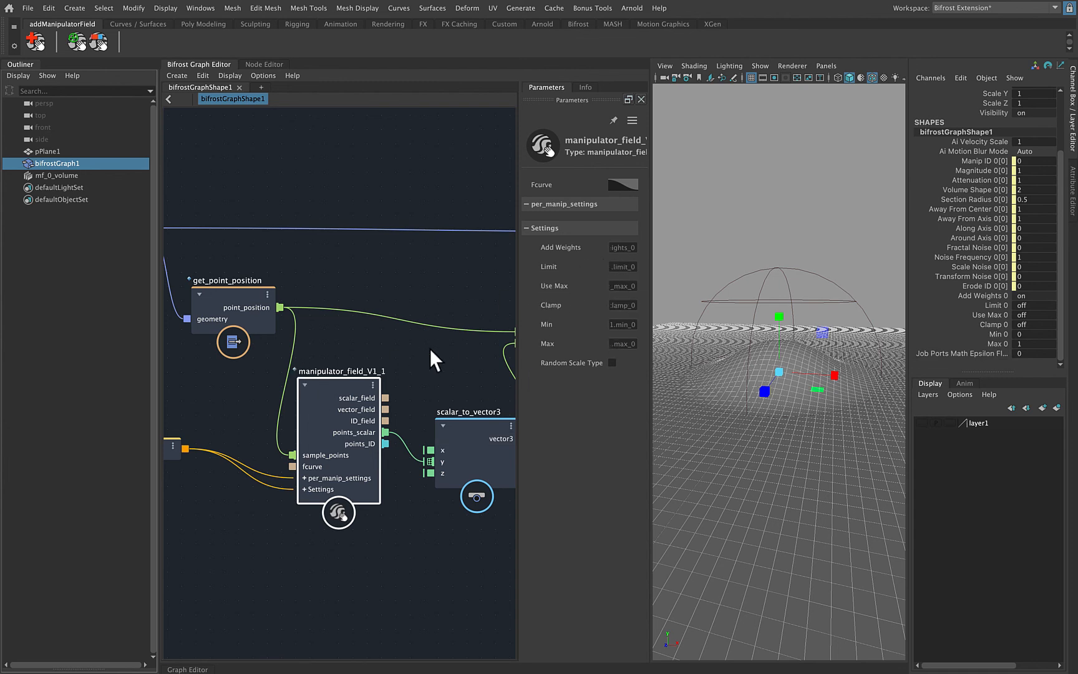
Disconnect the graph input from the Settings port of manipulator_field_V1_1 and turn off Use Max on that node
middle_click_drag(232, 434, 249, 319)
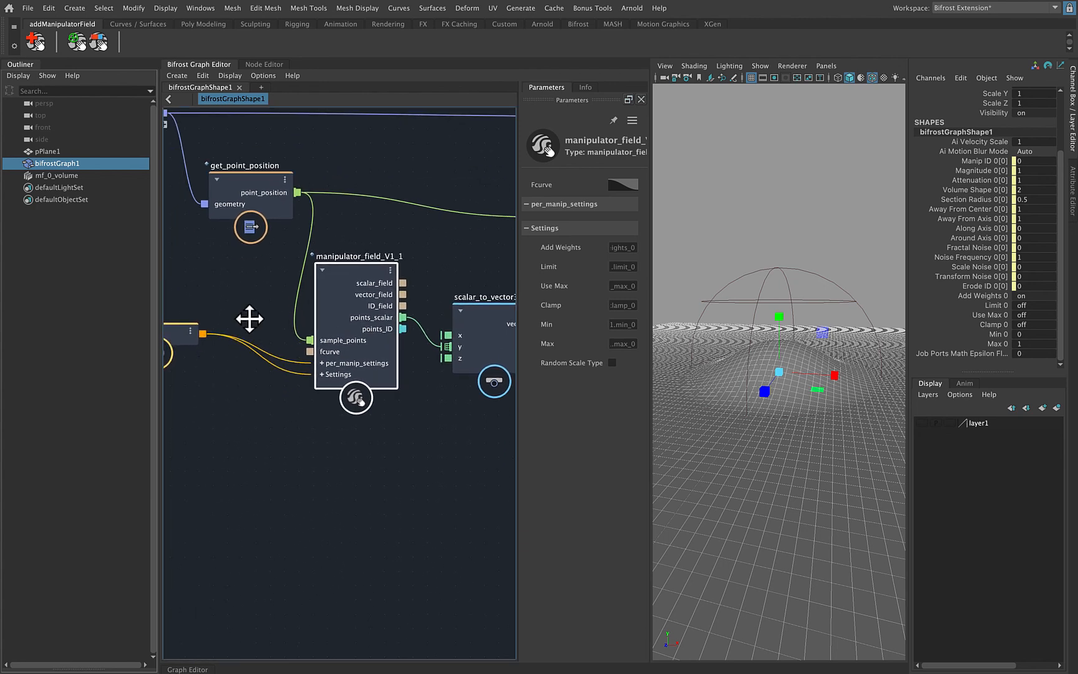
right_click_drag(215, 354, 327, 348, "alt")
middle_click_drag(327, 348, 240, 346, "alt")
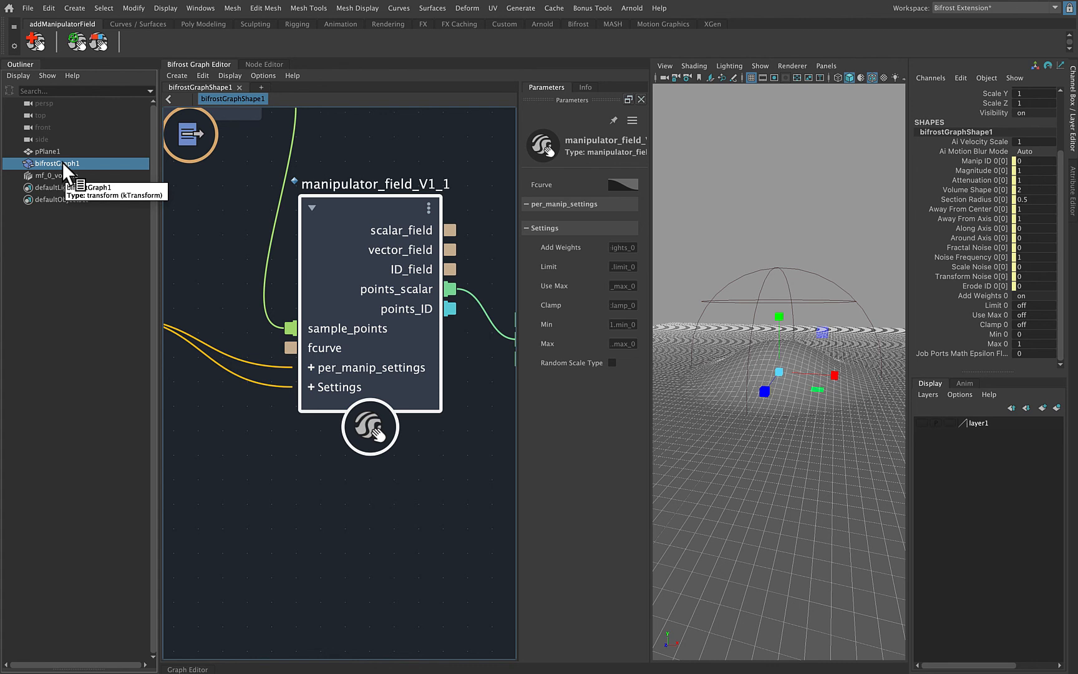
left_click(277, 387)
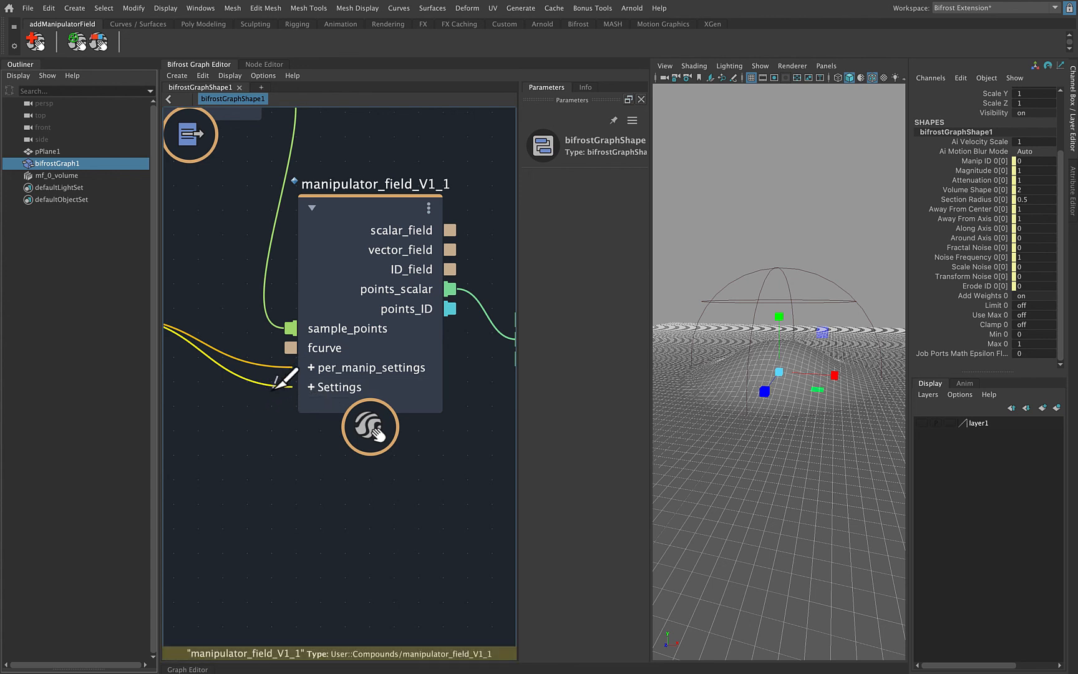
left_click_drag(275, 386, 167, 451)
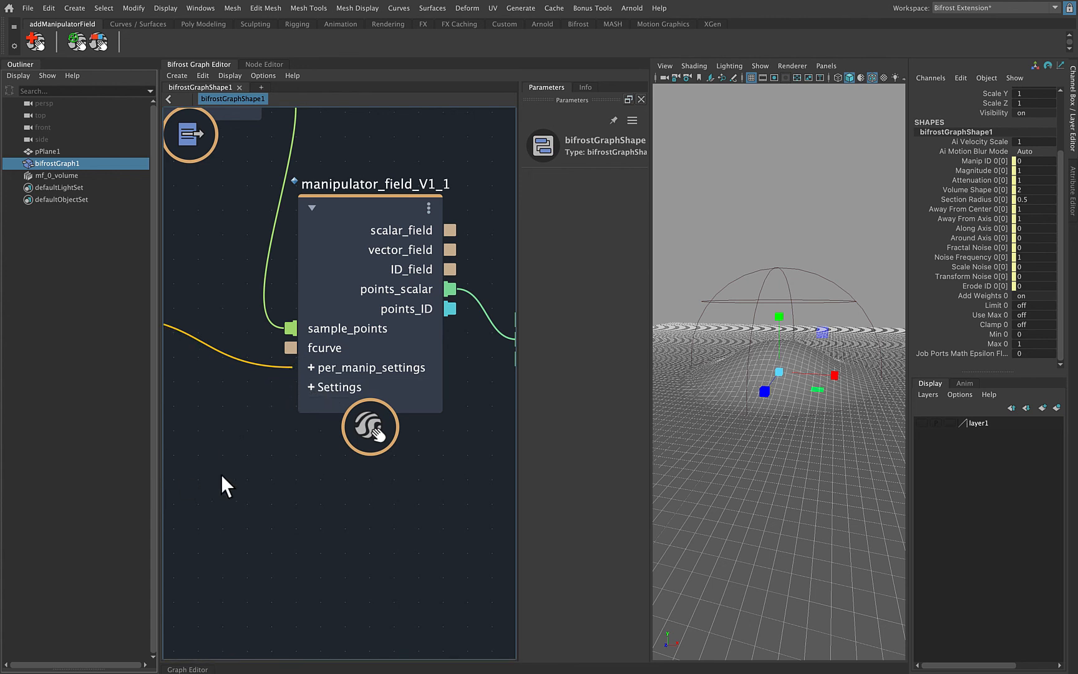
left_click(377, 206)
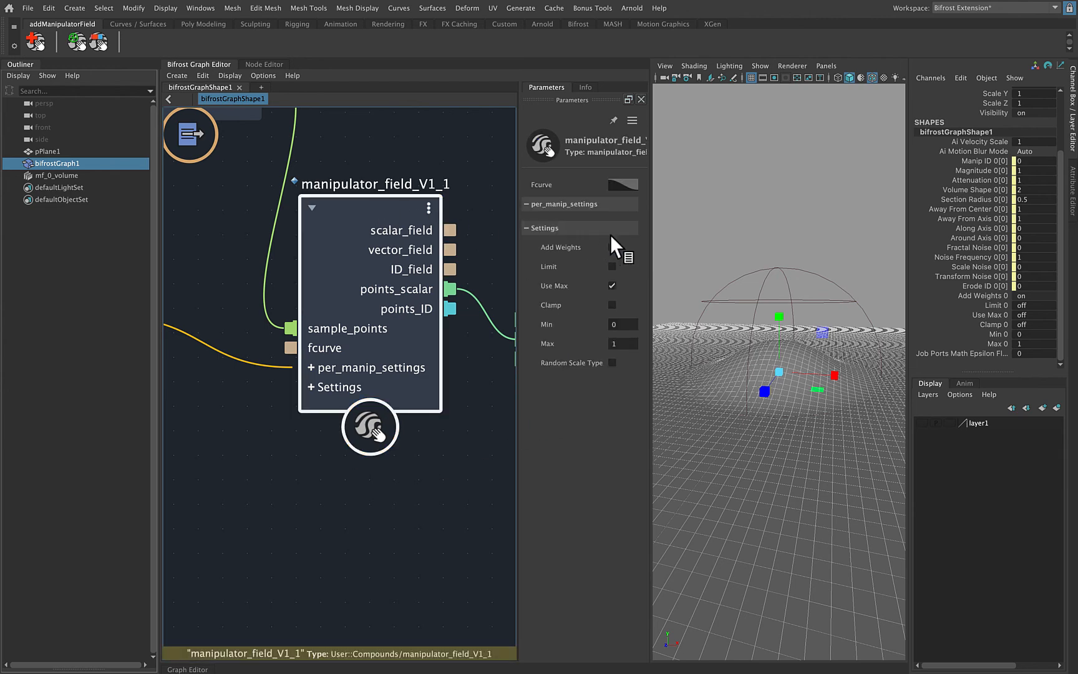
left_click(611, 285)
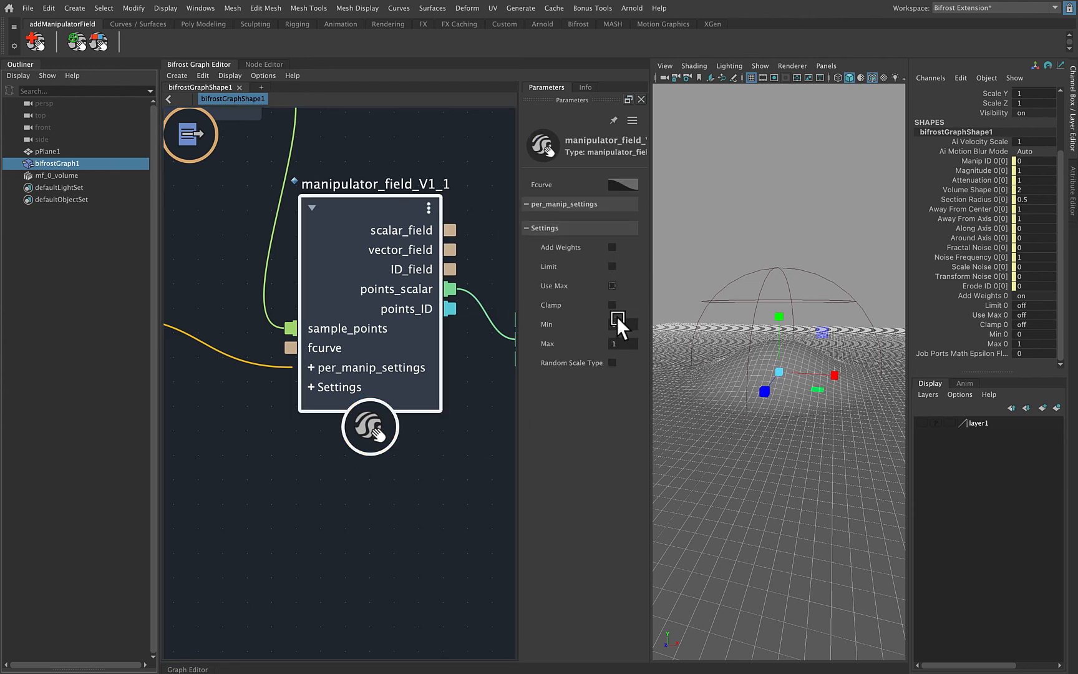
Examine the plane's bump inside the manipulator volume from several distances and angles
left_click_drag(713, 331, 723, 332, "alt")
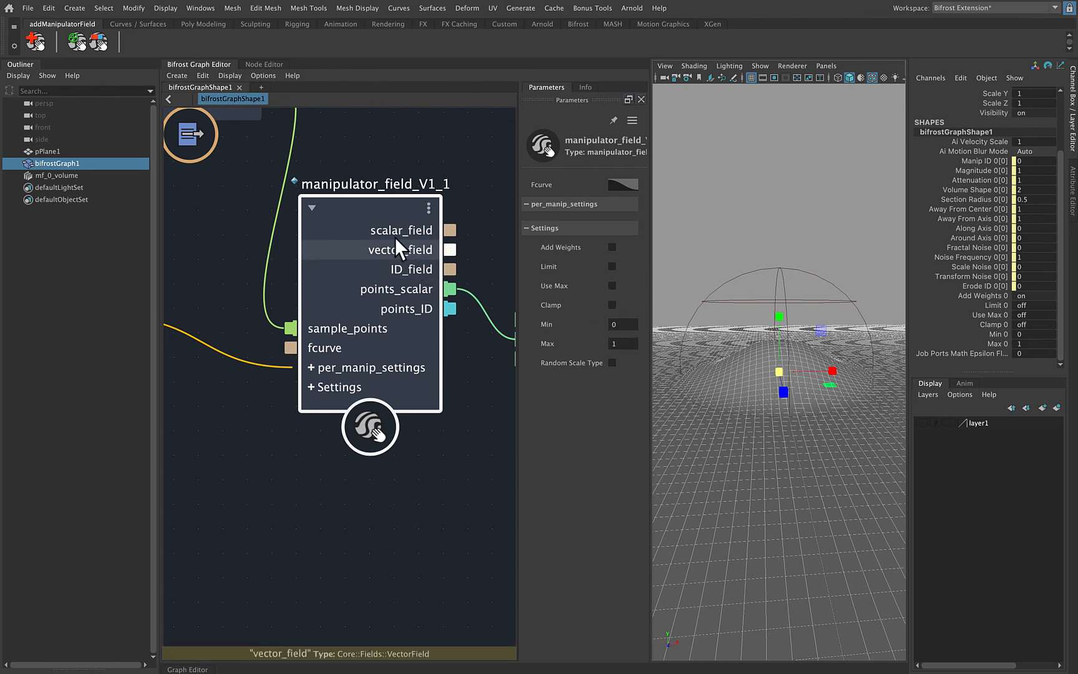
middle_click_drag(233, 275, 224, 327)
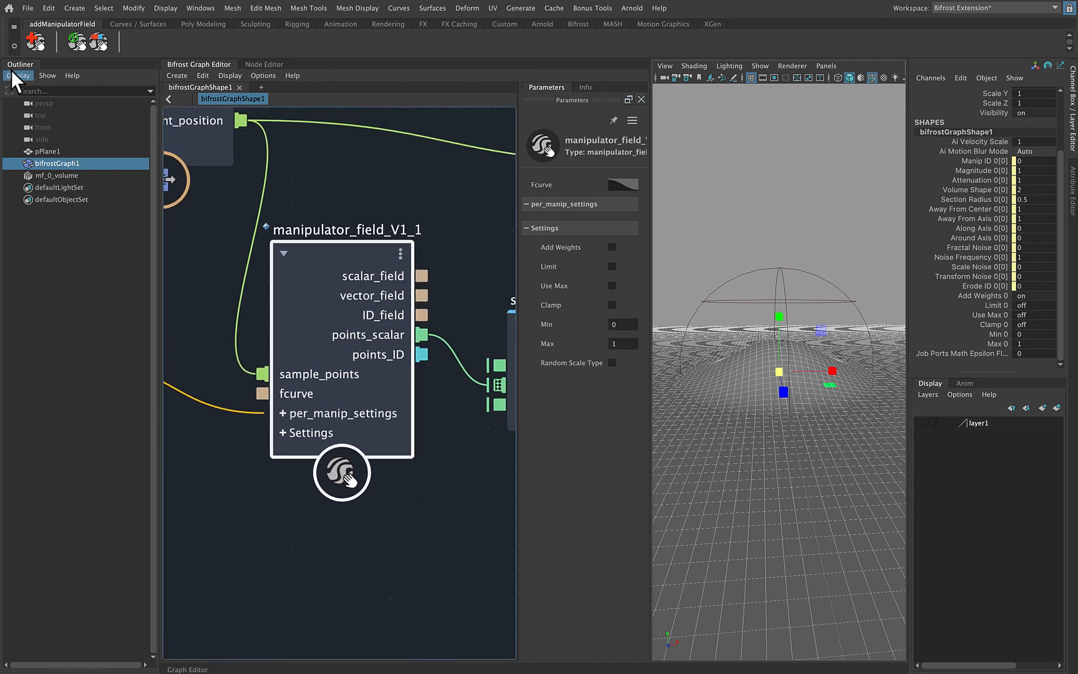
right_click_drag(785, 420, 750, 422, "alt")
left_click(803, 249)
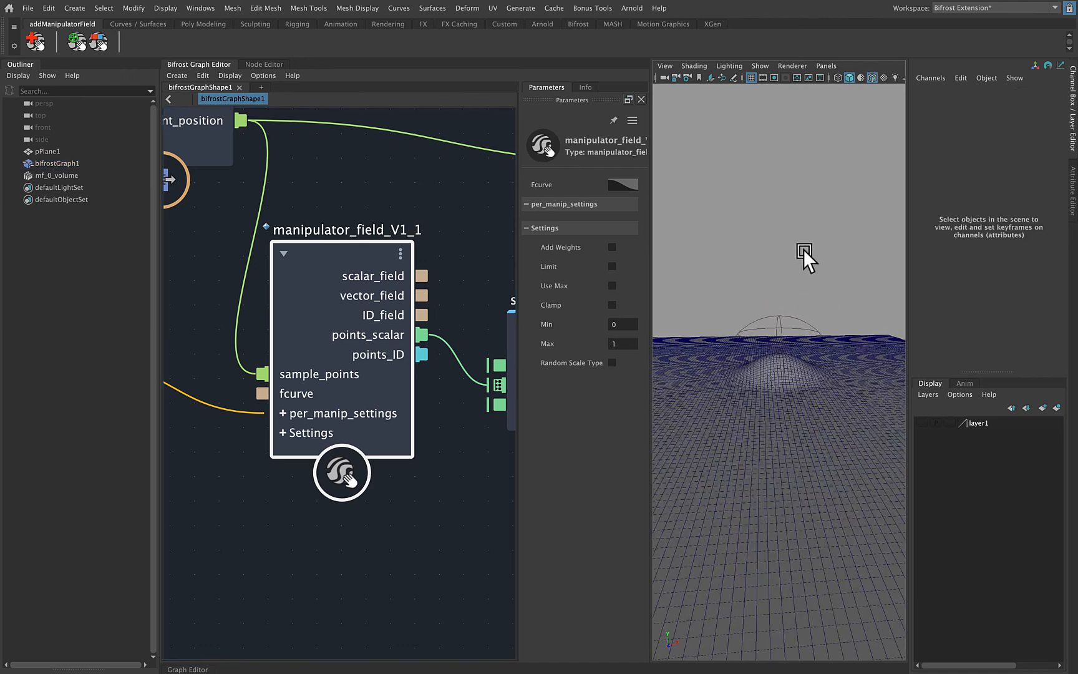
right_click_drag(772, 304, 866, 307, "alt")
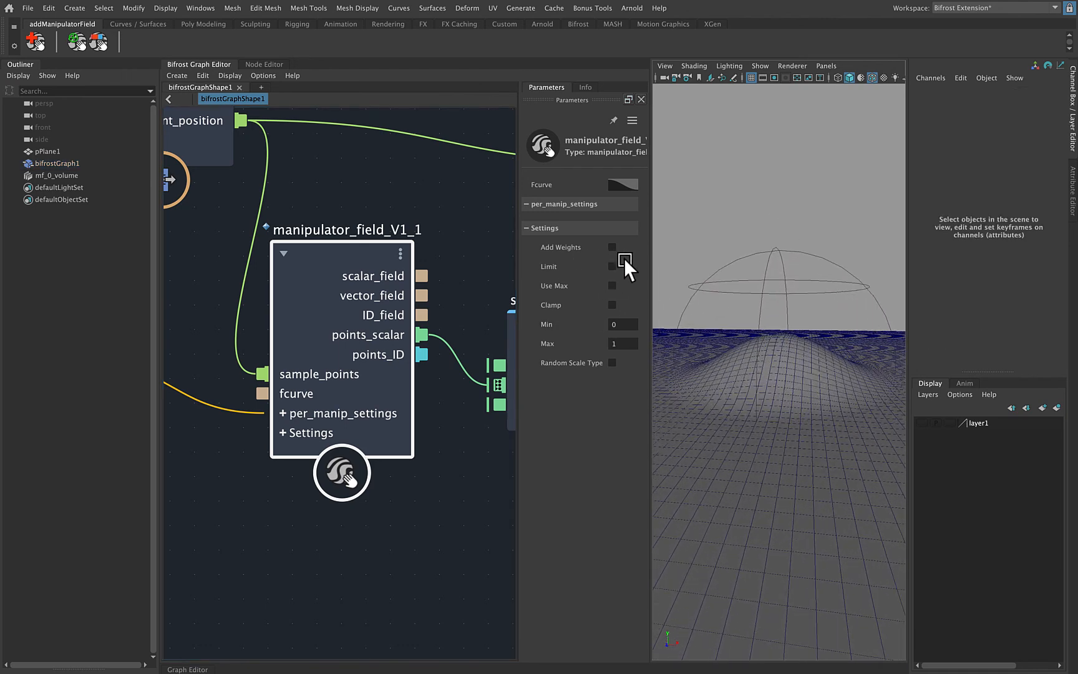
right_click_drag(833, 326, 754, 323, "alt")
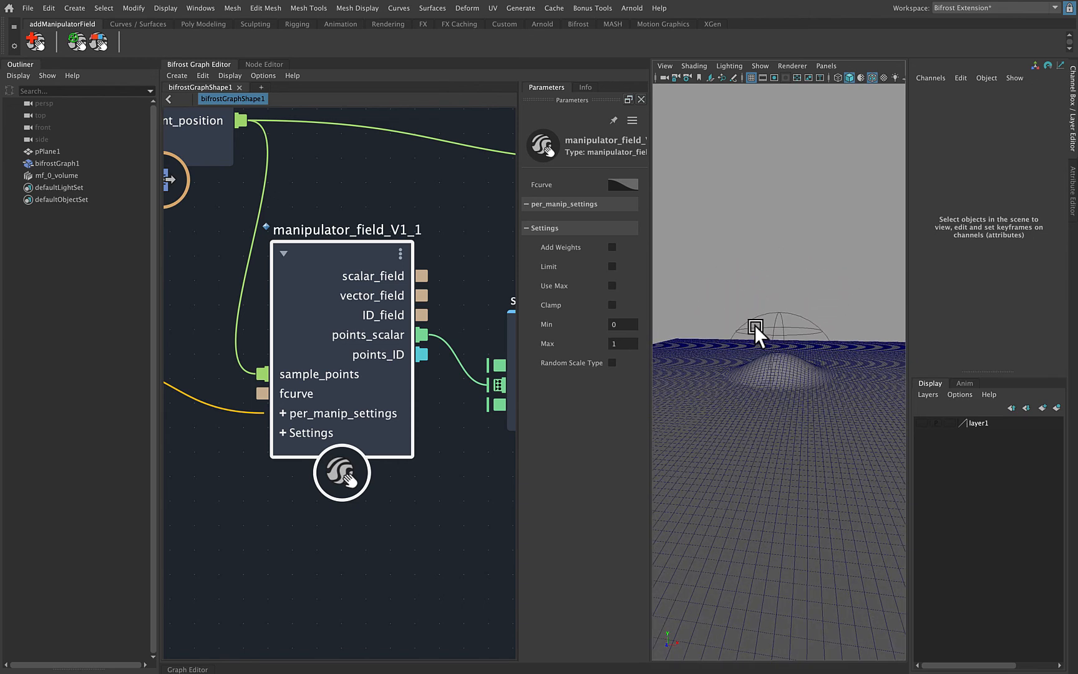
right_click_drag(829, 328, 705, 335, "alt")
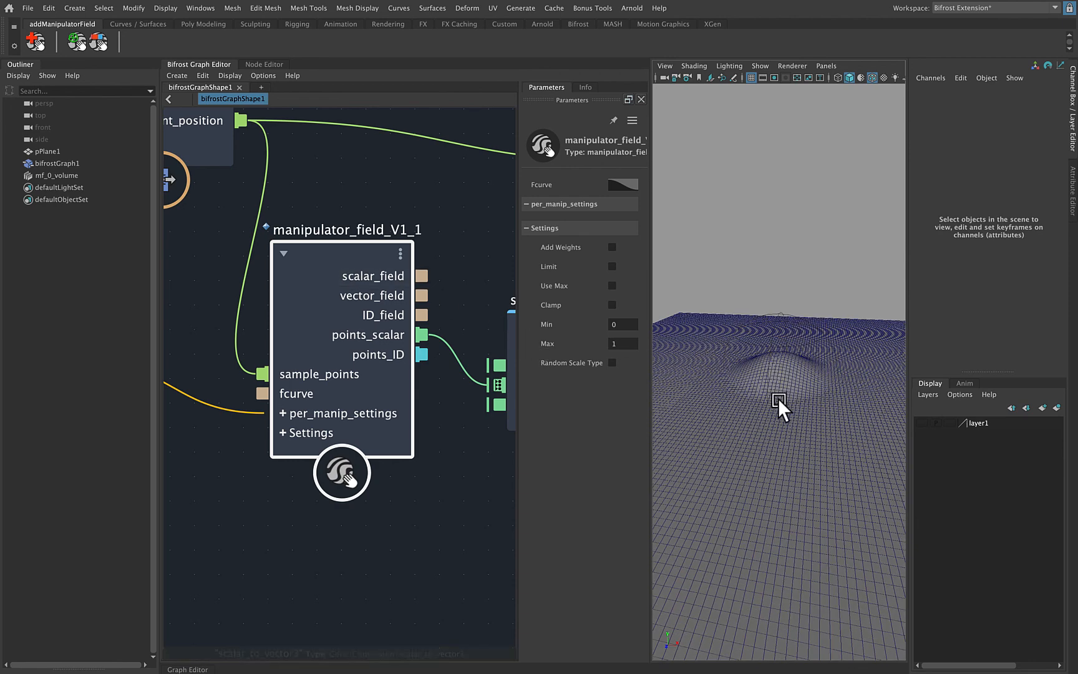
left_click_drag(794, 365, 787, 318, "alt")
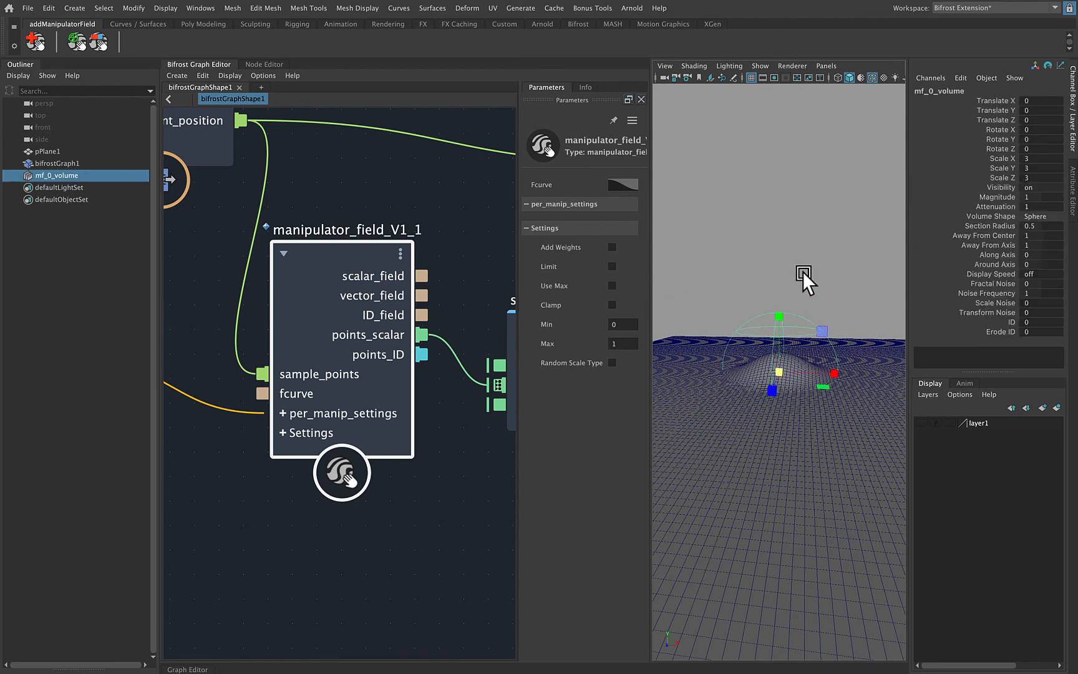
Add a second manipulator volume, scale it to 3 on all axes, and move it to about 5 on X
left_click(73, 43)
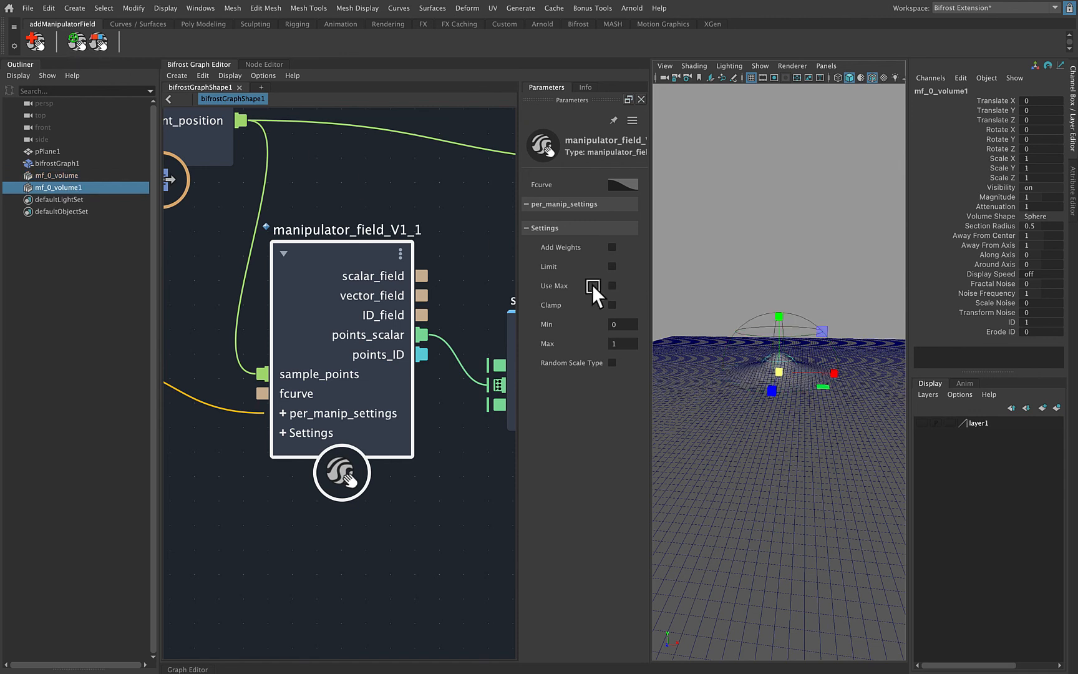
left_click_drag(1031, 178, 1029, 158)
type("3")
key("Return")
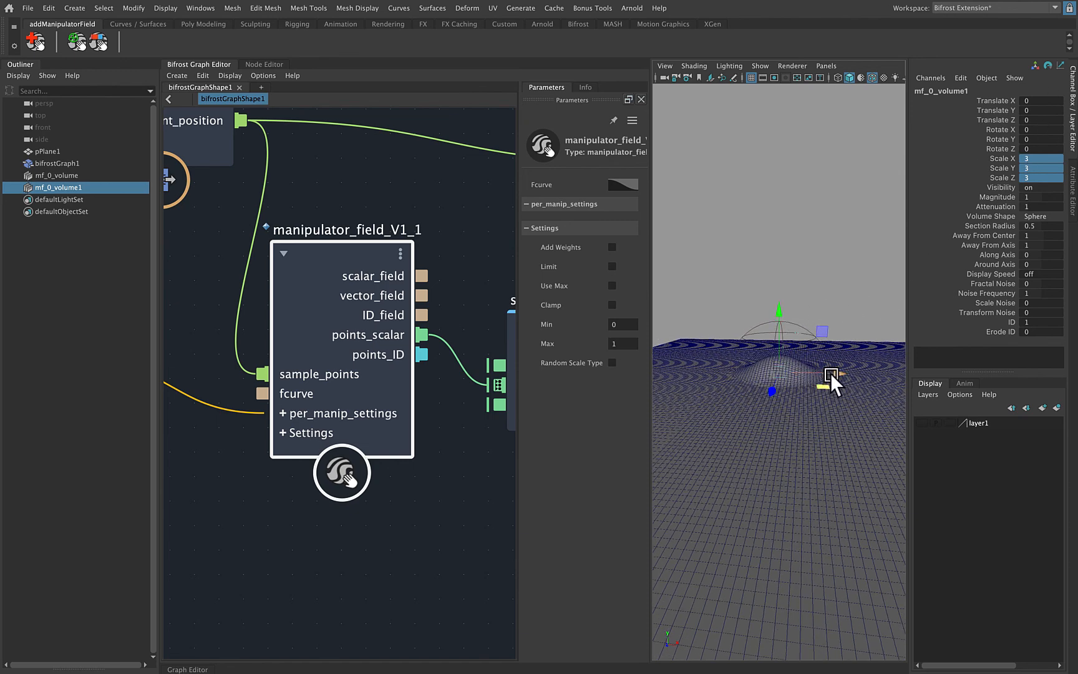
left_click_drag(831, 373, 919, 375)
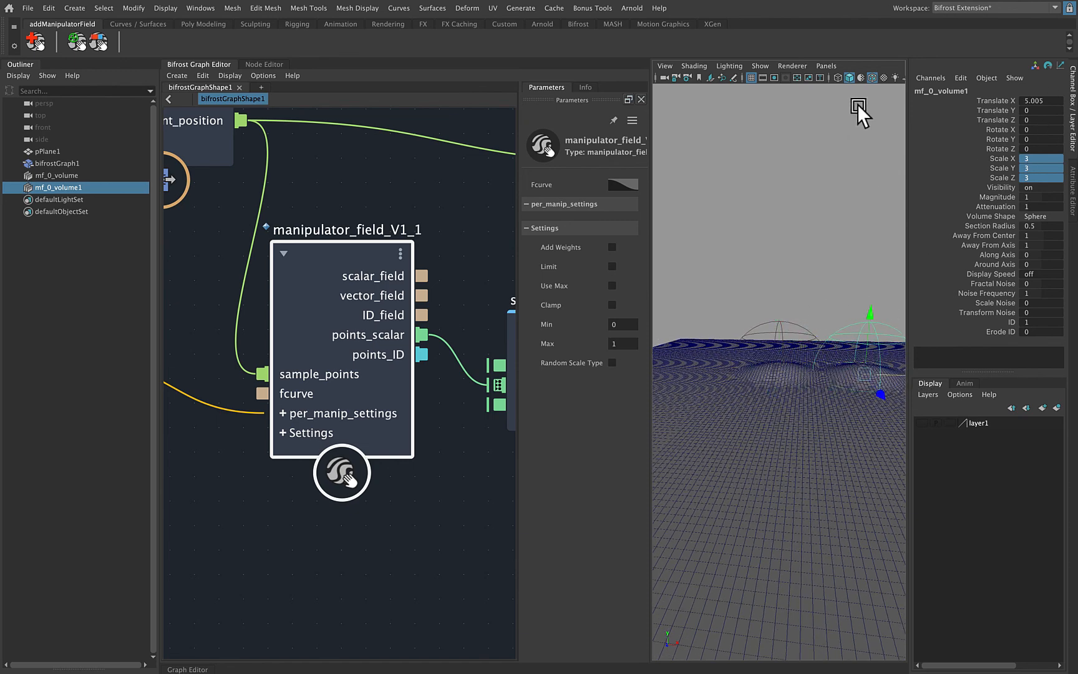
Turn off the wireframe overlay on the shaded plane and reposition the manipulator_field_V1_1 node slightly in the graph
left_click(872, 78)
middle_click_drag(811, 270, 773, 261, "alt")
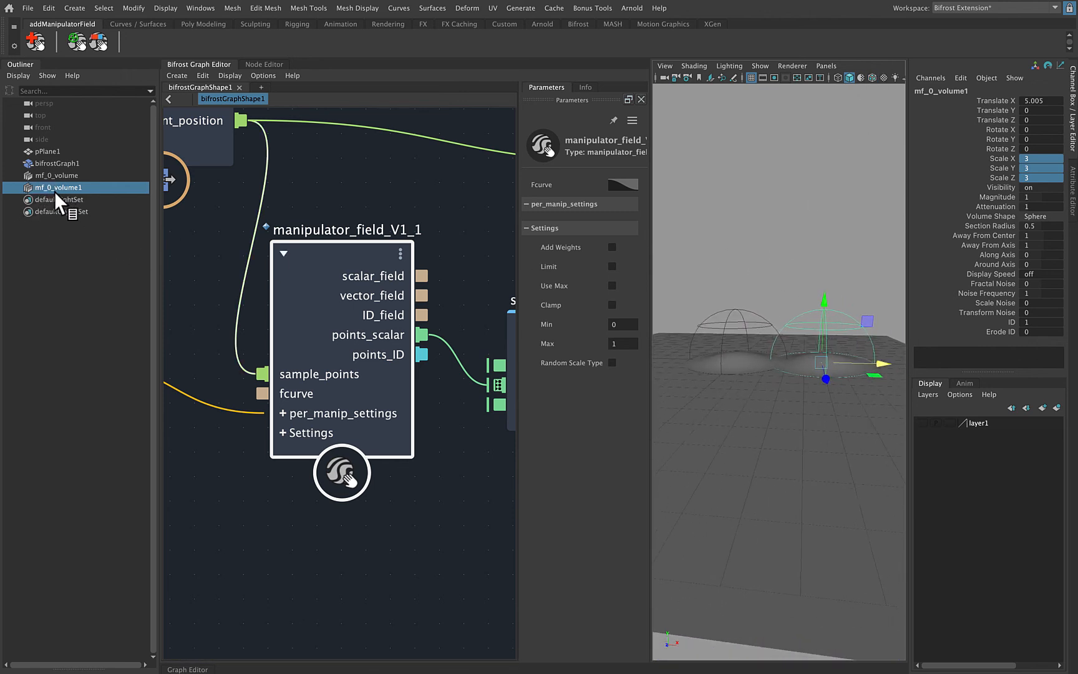
left_click(212, 287)
key("a")
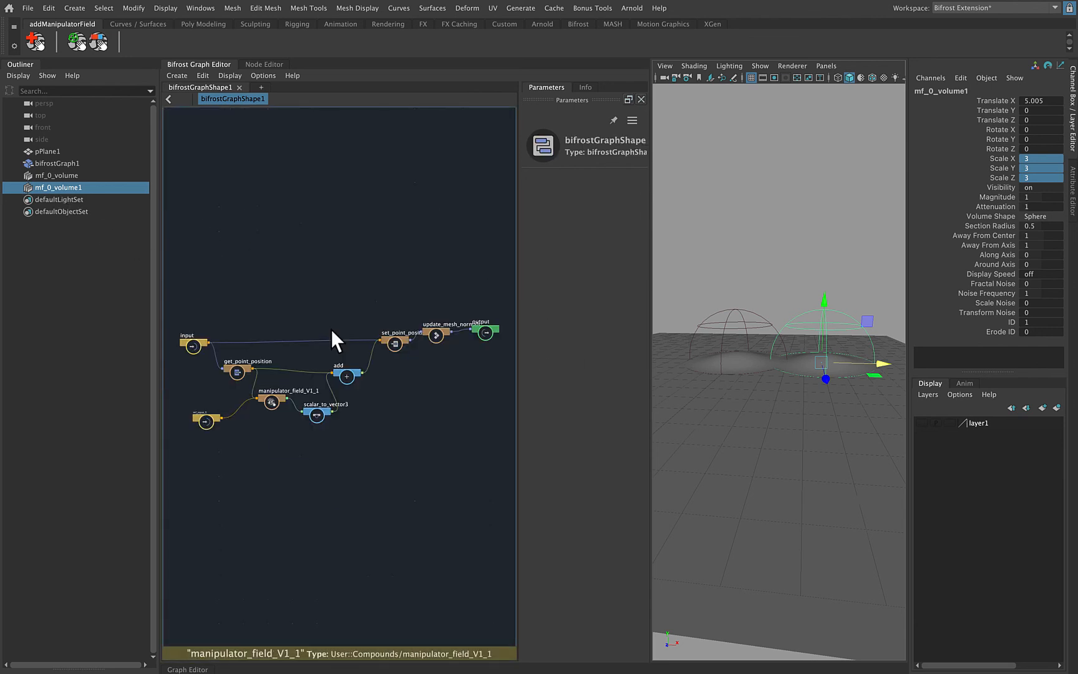
right_click_drag(240, 381, 411, 400, "alt")
middle_click_drag(415, 412, 414, 310)
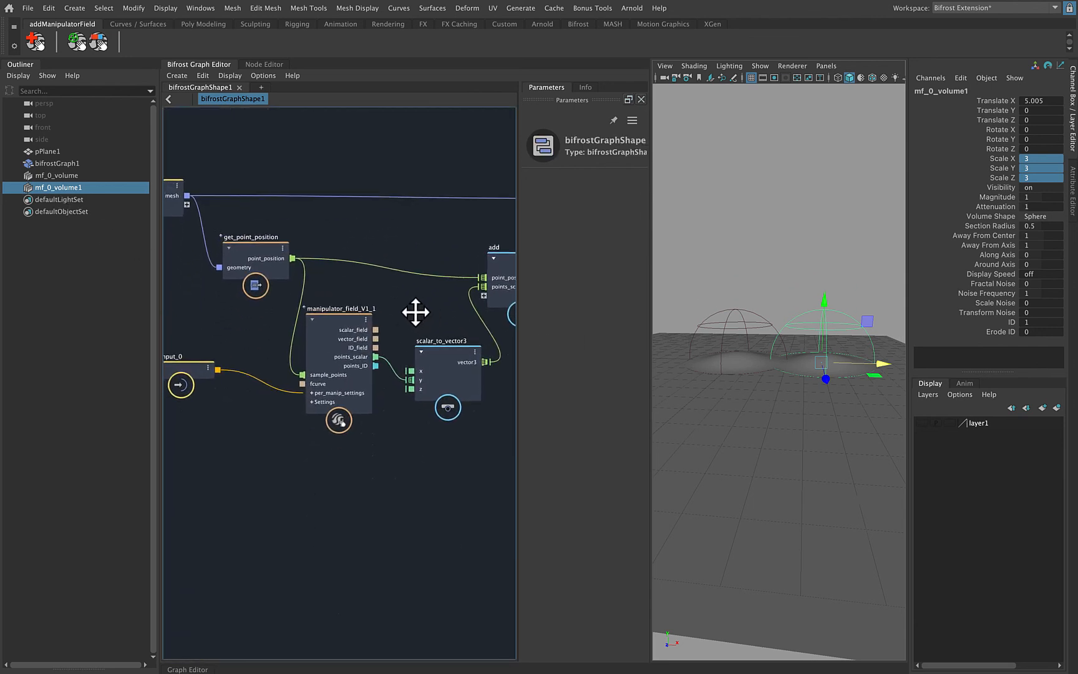
right_click_drag(414, 310, 451, 312, "alt")
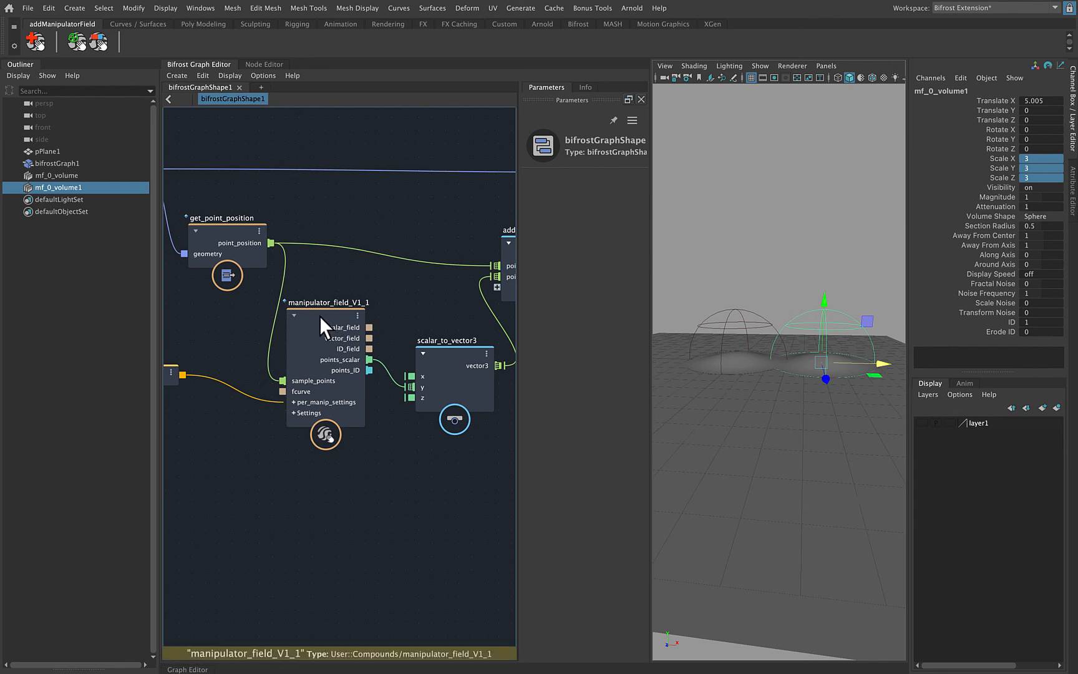
mouse_move(319, 316)
left_mouse_down()
mouse_move(300, 320)
mouse_move(342, 323)
mouse_move(332, 325)
left_mouse_up()
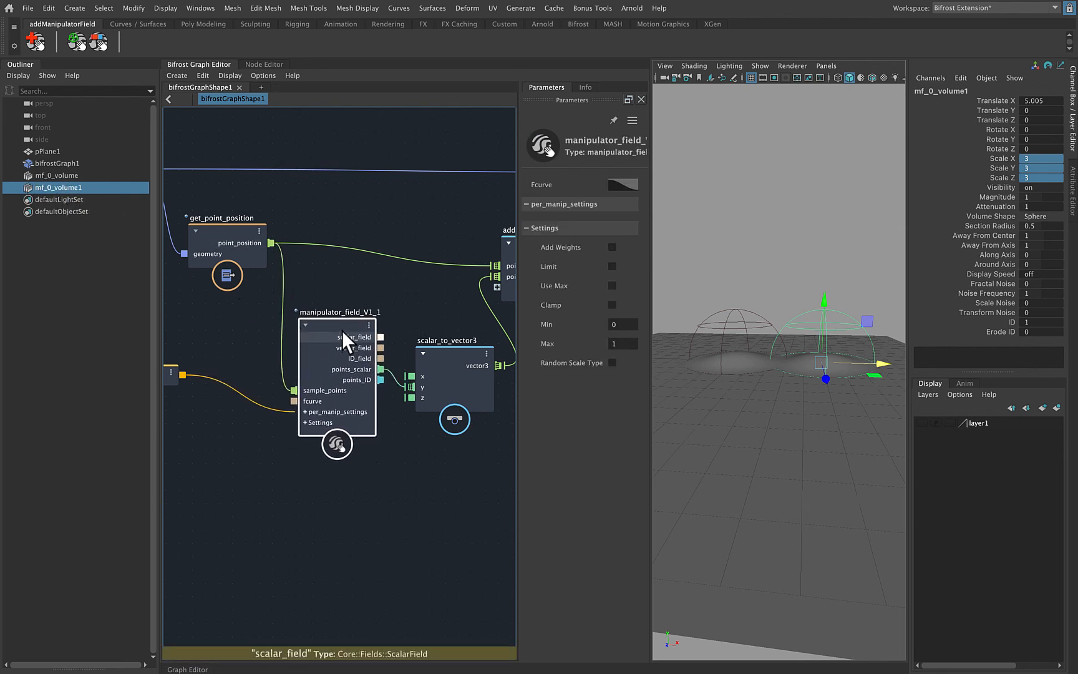
left_click_drag(342, 330, 335, 325)
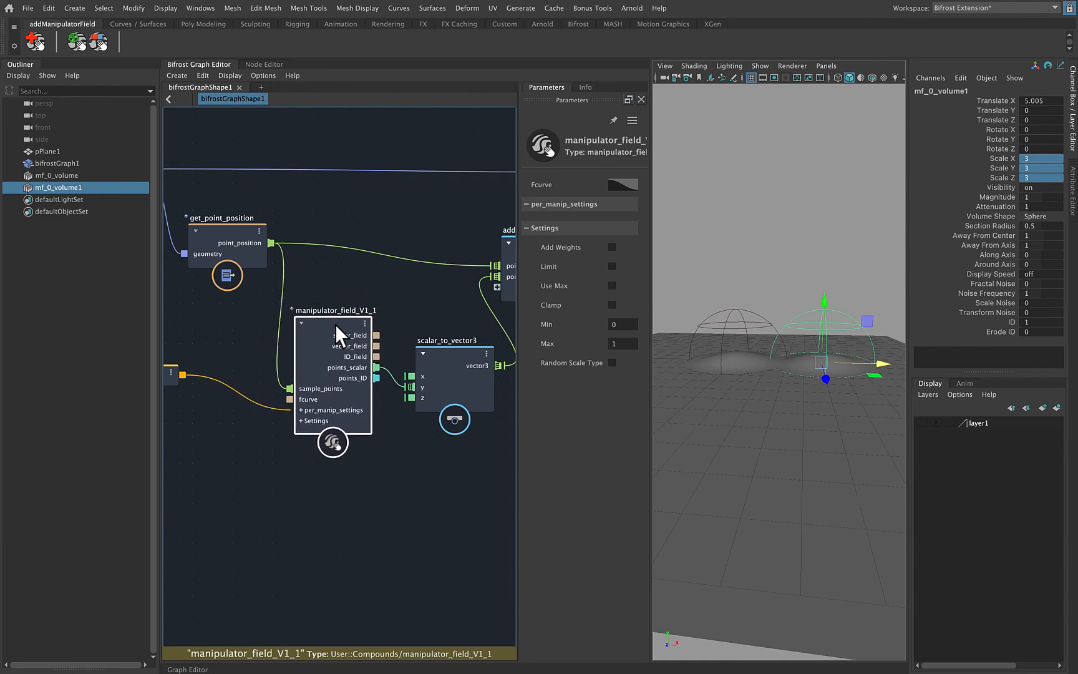
Add a third manipulator volume, scale it to 3 on all axes, and move it to about -5.8 on X
left_click(76, 42)
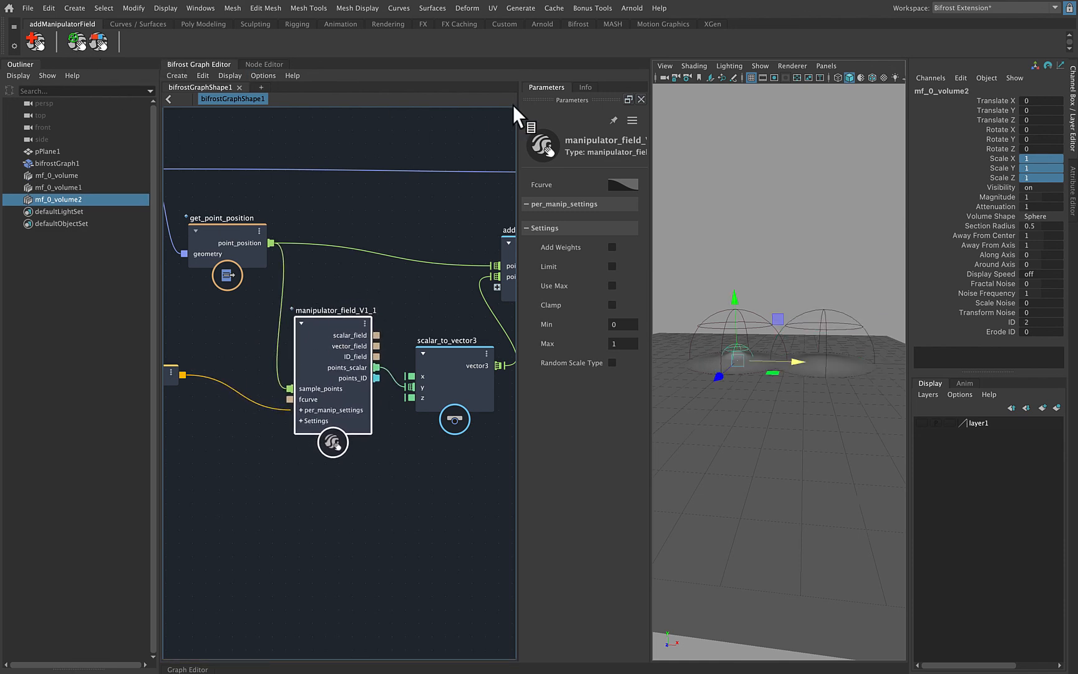
left_click_drag(1040, 159, 1044, 178)
type("3")
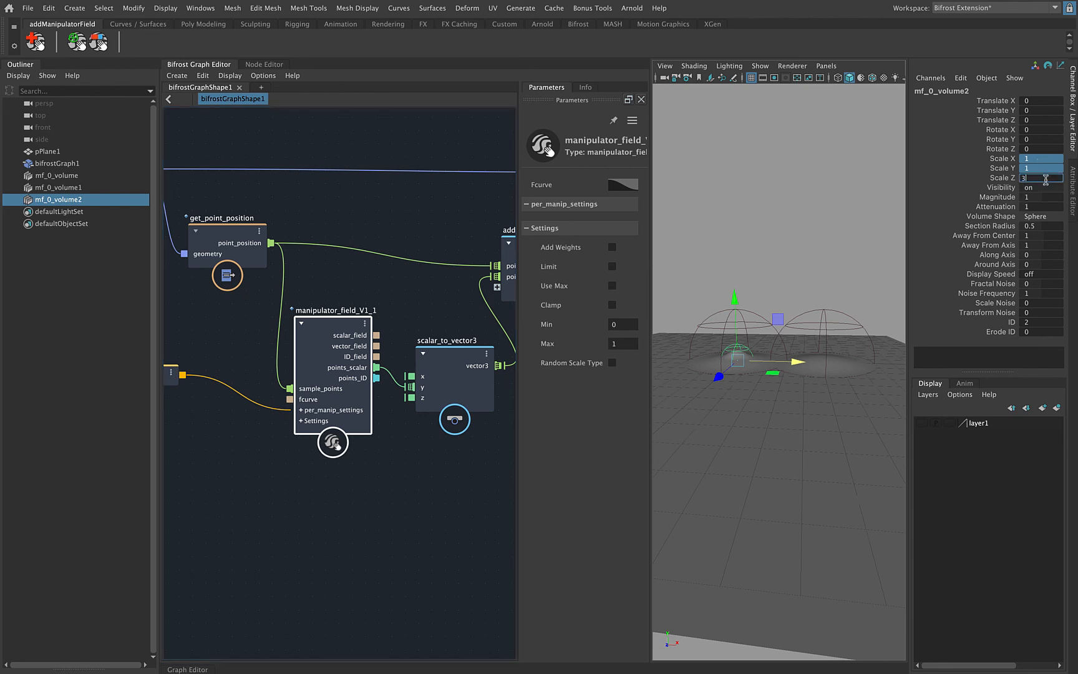
key("Return")
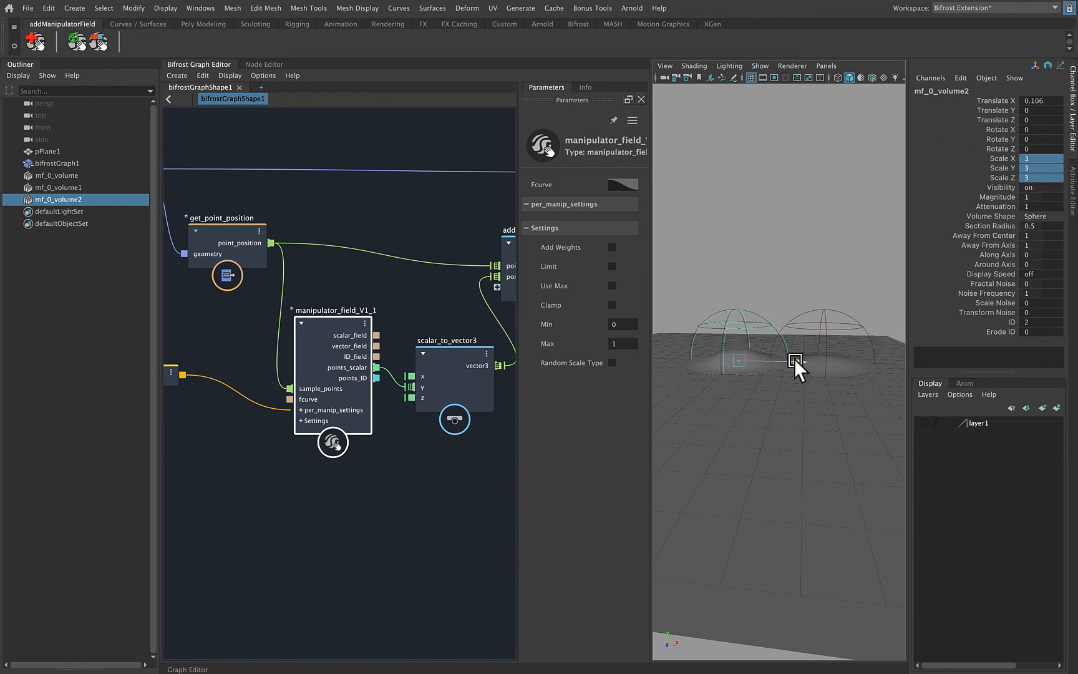
left_click_drag(794, 359, 698, 363)
Delete the third manipulator volume, mf_0_volume2, from the scene
left_click(775, 315)
left_click_drag(775, 315, 733, 308, "alt")
left_click(732, 304)
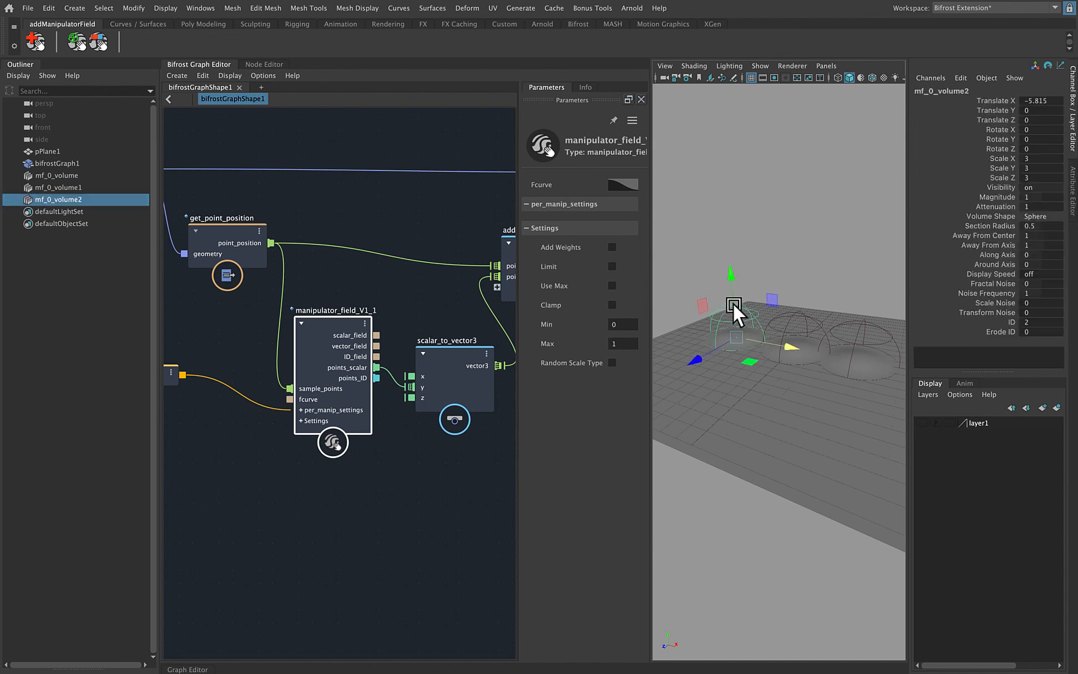
key("Delete")
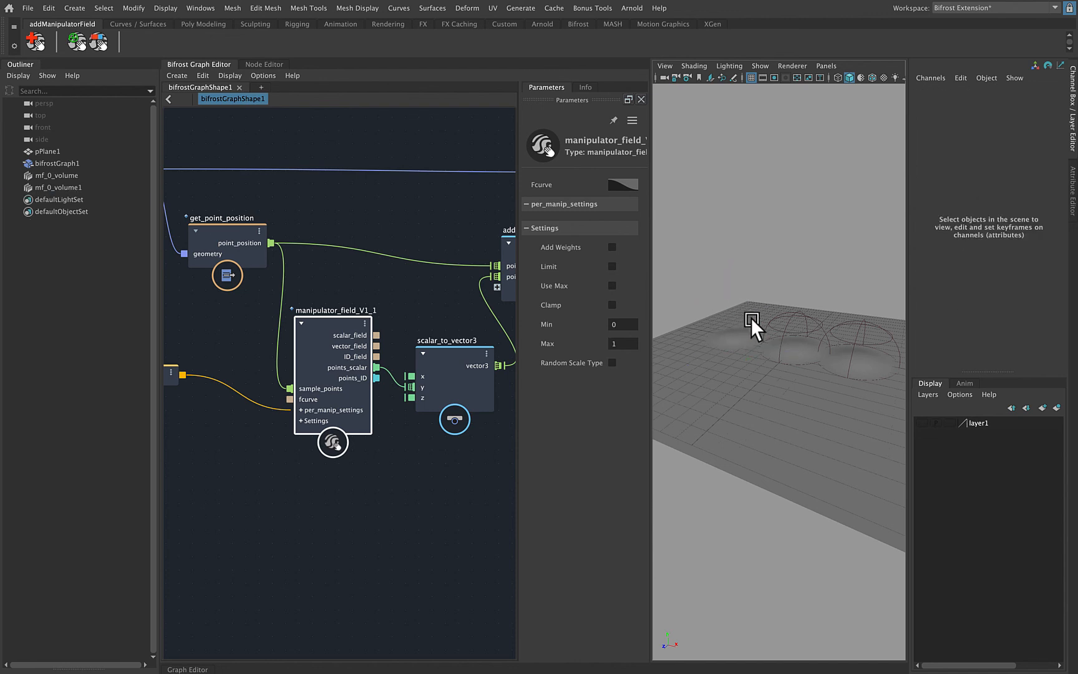
Try moving mf_0_volume to about 0.7 on X and 4.2 on Z, and undo the move
left_click_drag(744, 346, 814, 400, "alt")
left_click(810, 335)
key("ctrl+z")
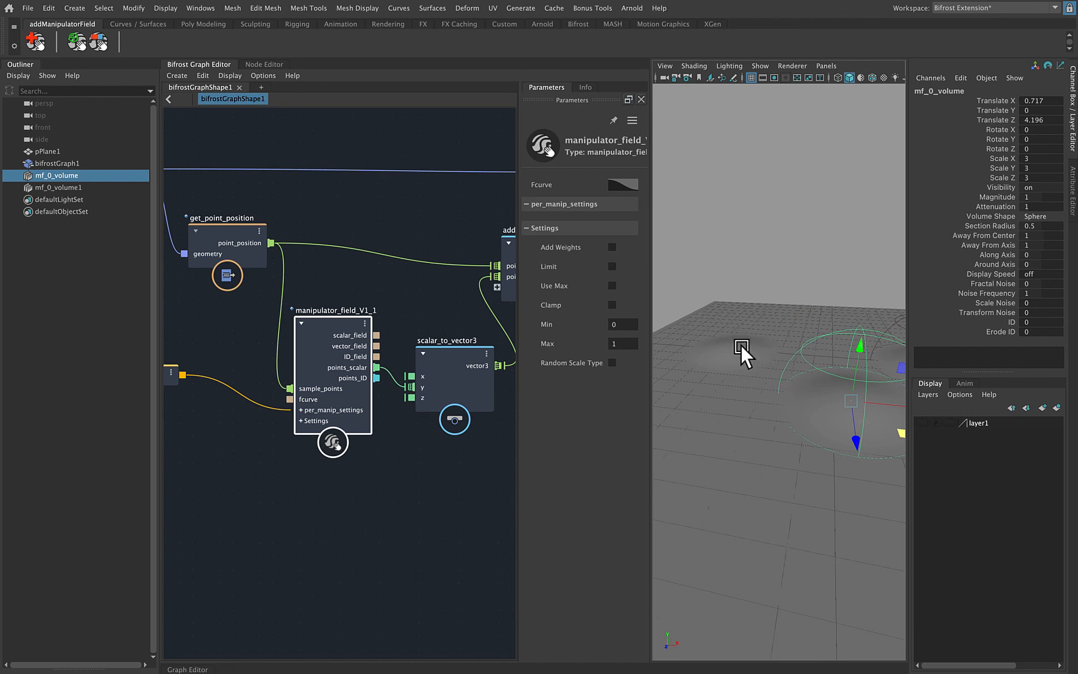
key("ctrl+z")
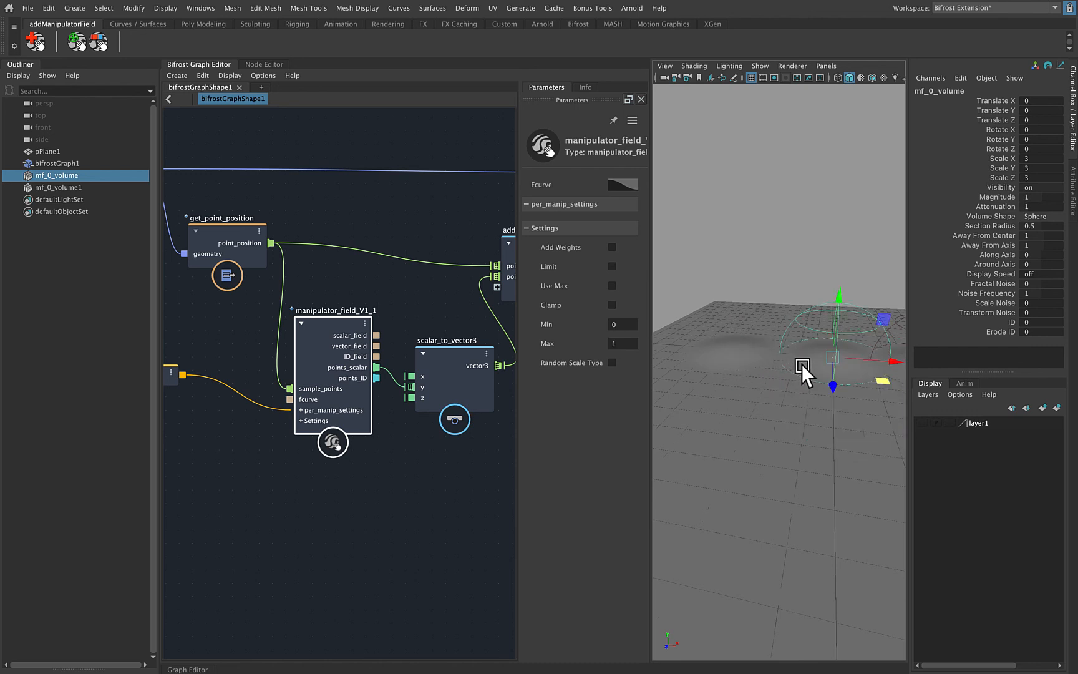
middle_click_drag(802, 364, 727, 360, "alt")
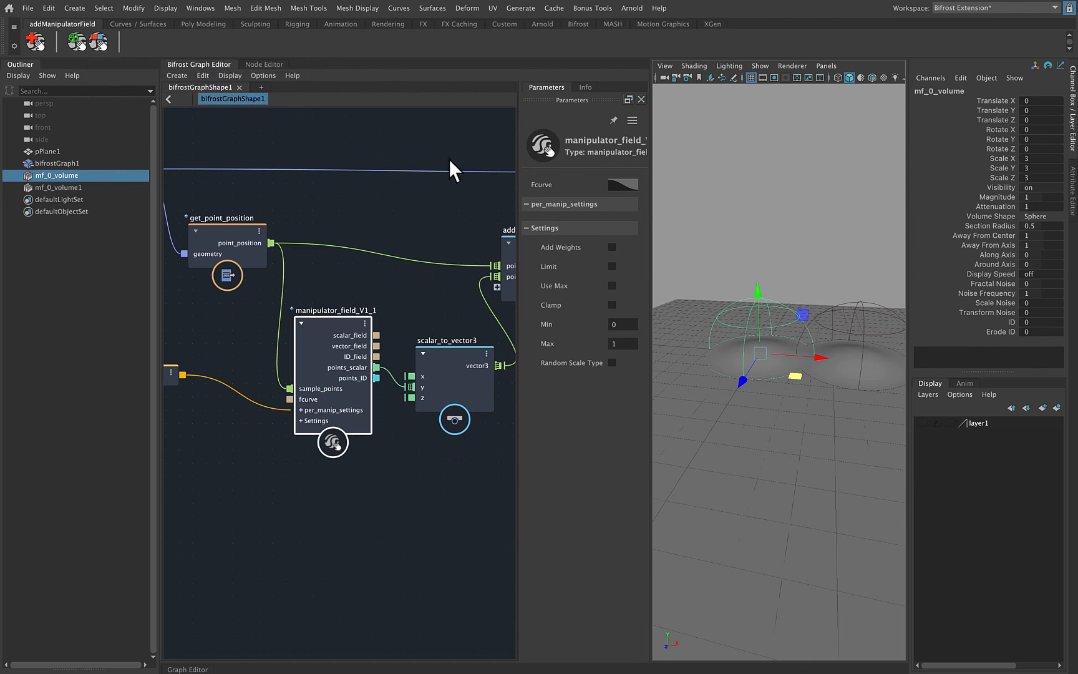
Switch the viewport to the front view with both volumes framed and collapse the Outliner
left_click_drag(755, 236, 773, 272, "alt")
key("space")
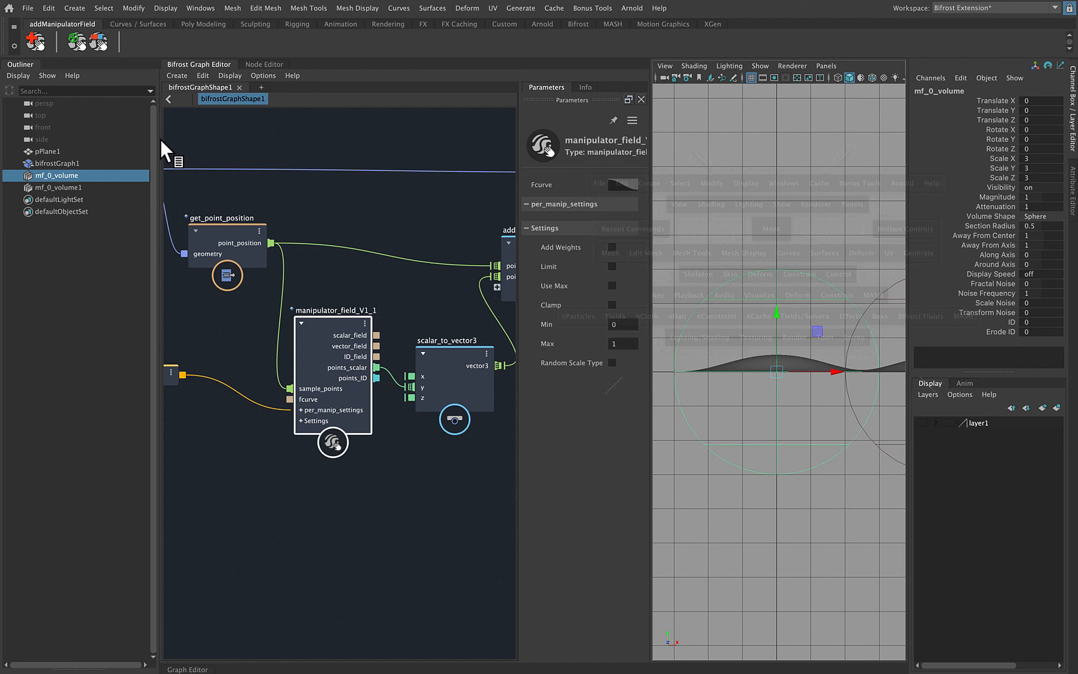
left_click(21, 66)
scroll(713, 395, "up", 4)
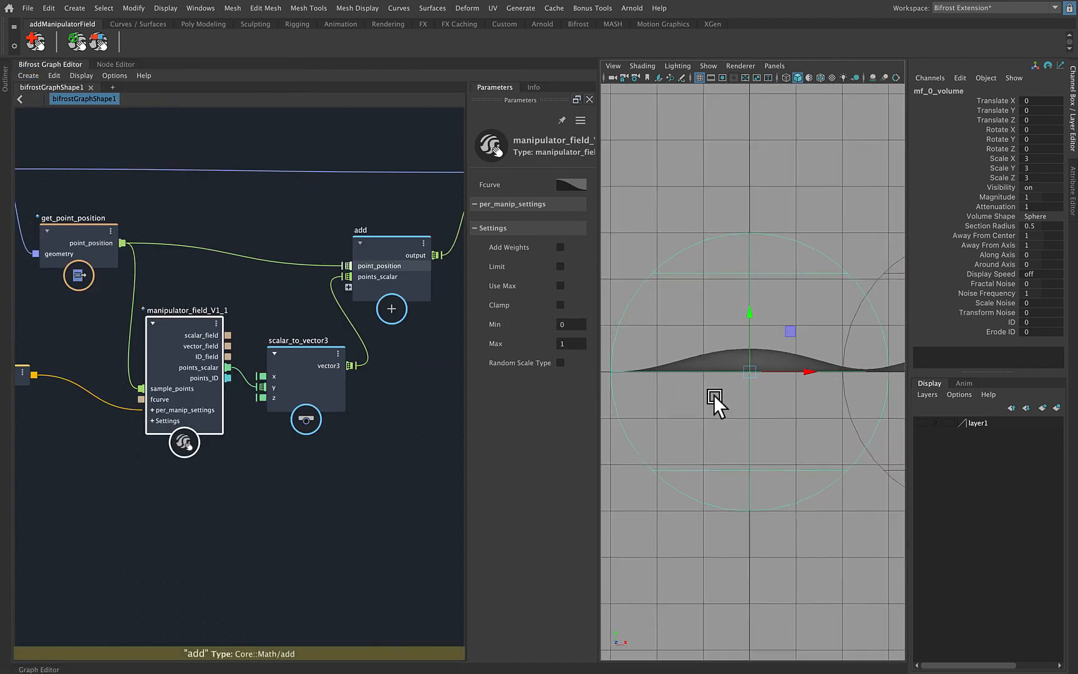
scroll(758, 381, "down", 3)
middle_click_drag(855, 390, 775, 382, "alt")
scroll(812, 382, "down", 3)
Turn on Add Weights for manipulator_field_V1_1 and slide mf_0_volume1 along X to about 4.67
left_click(559, 248)
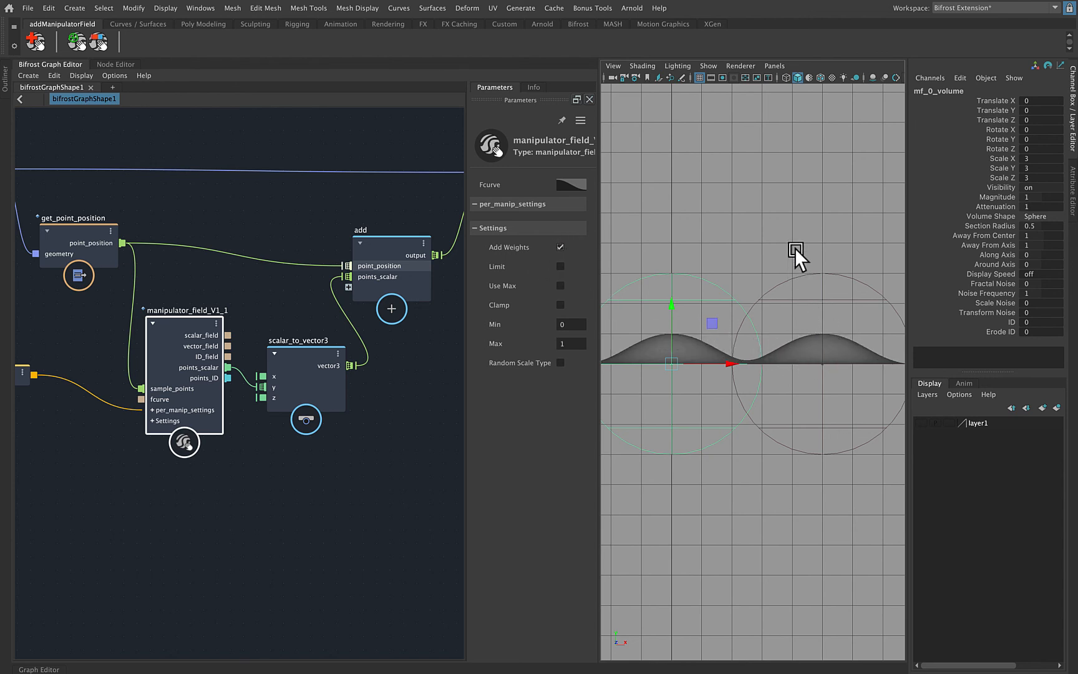
left_click(806, 299)
left_click_drag(879, 359, 819, 356)
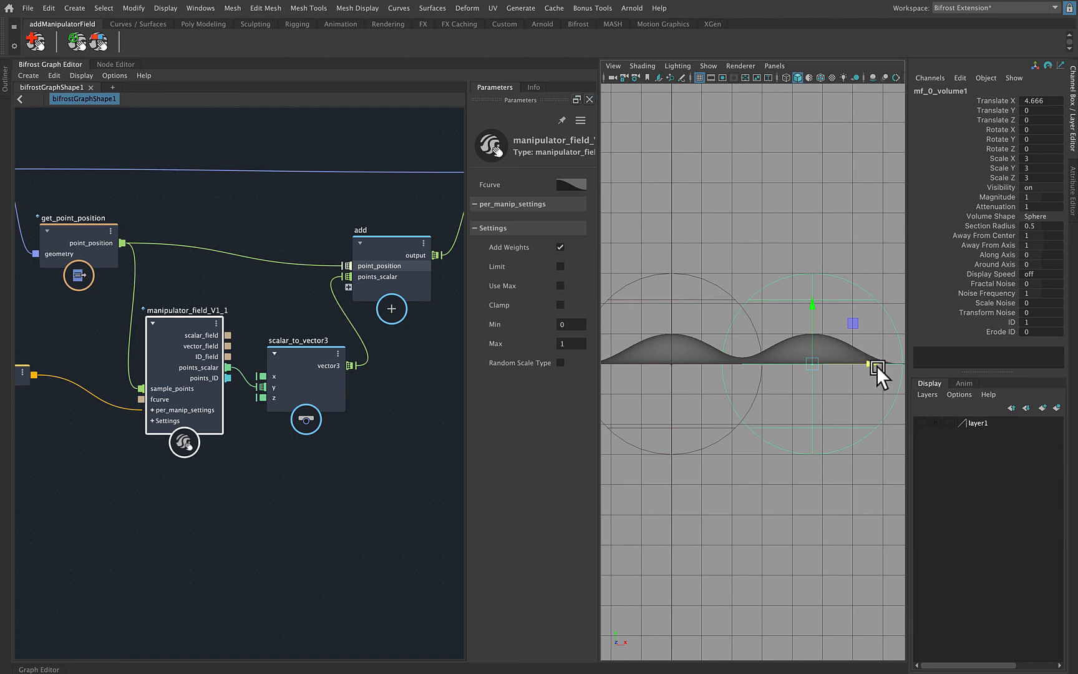
mouse_move(874, 362)
left_mouse_down()
mouse_move(733, 360)
mouse_move(883, 380)
left_mouse_up()
scroll(818, 400, "down", 4)
middle_click_drag(813, 404, 821, 403, "alt")
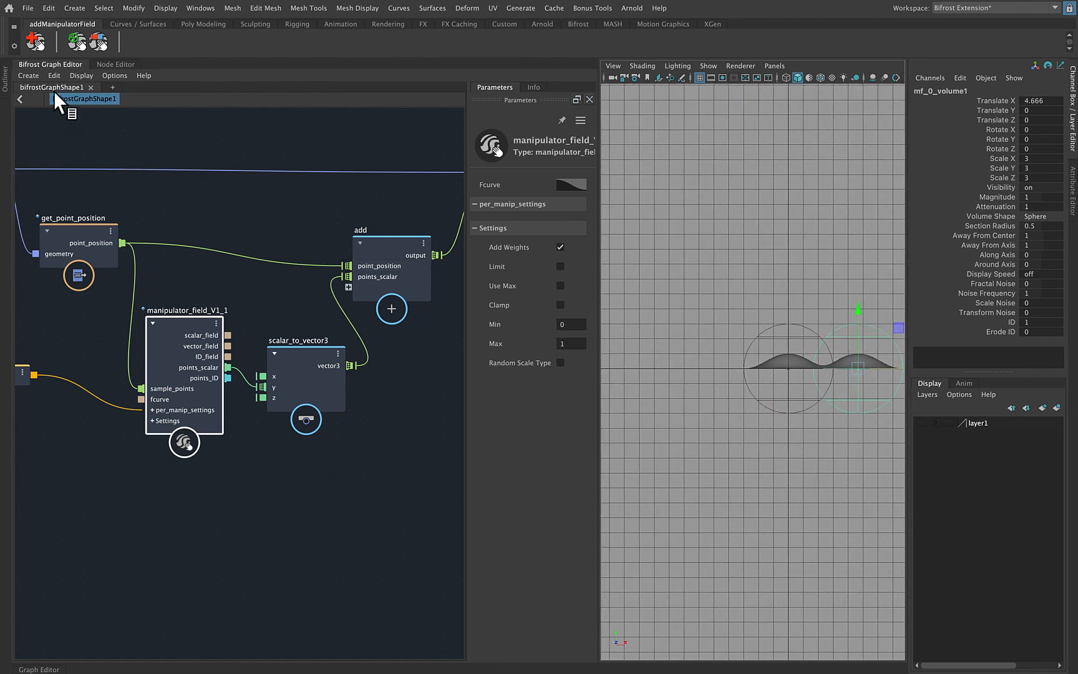
Add another manipulator volume, set its scale to 3 on all axes, and shift it to about -0.52 on X
left_click(70, 48)
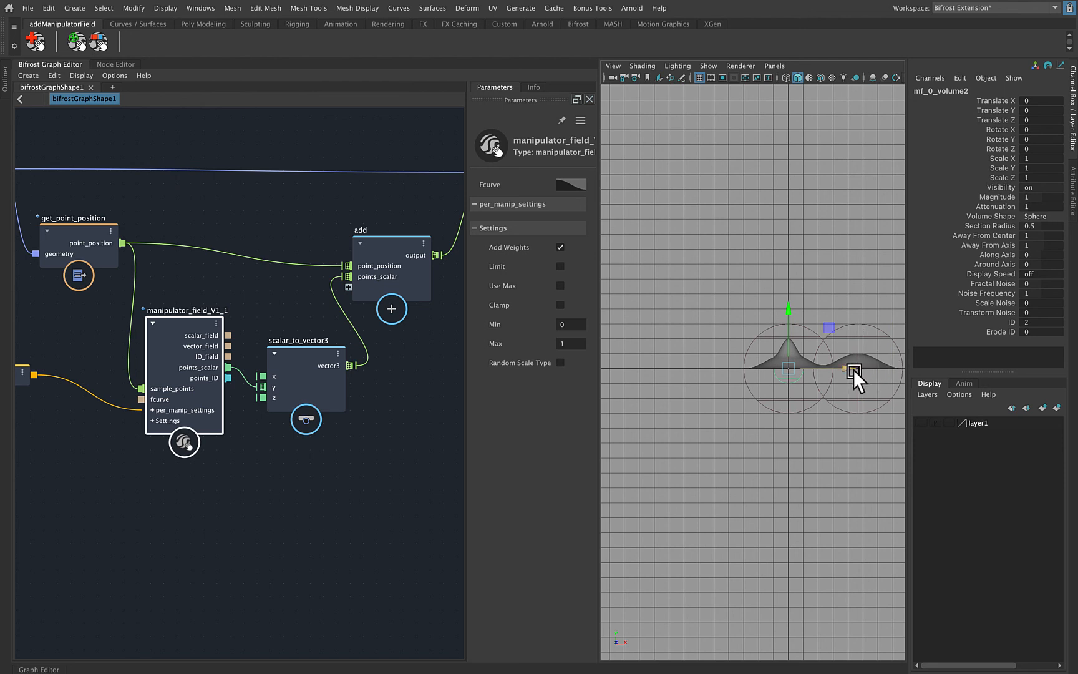
left_click(852, 370)
left_click(1043, 157)
left_click_drag(1043, 155, 1045, 177)
type("3")
key("Return")
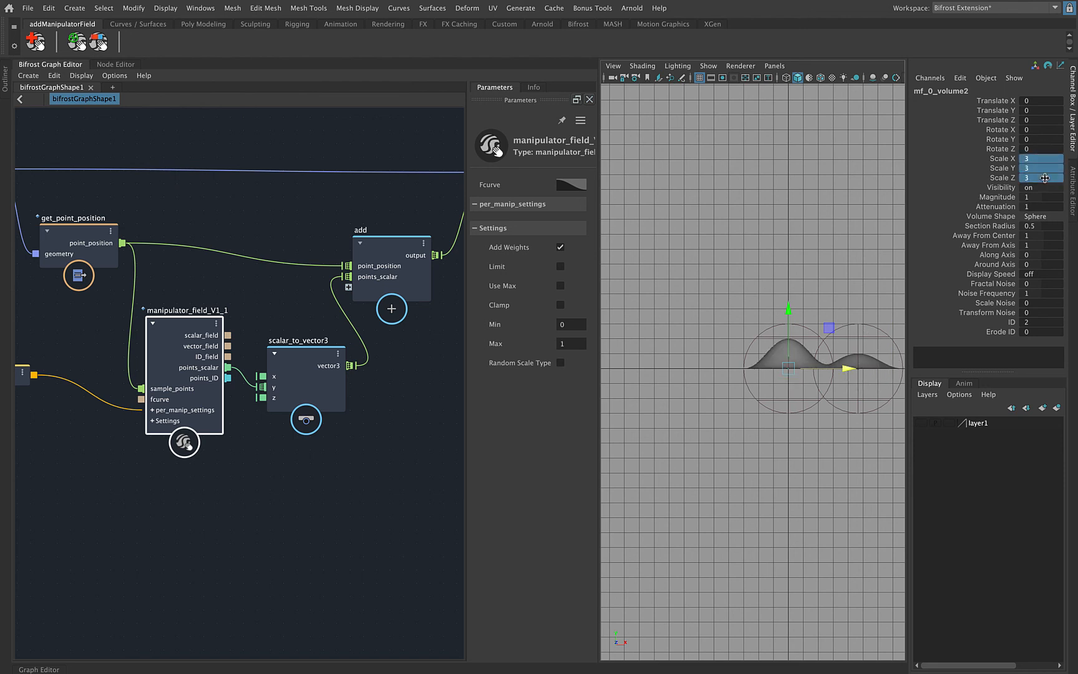
mouse_move(846, 367)
left_mouse_down()
mouse_move(750, 377)
mouse_move(838, 380)
left_mouse_up()
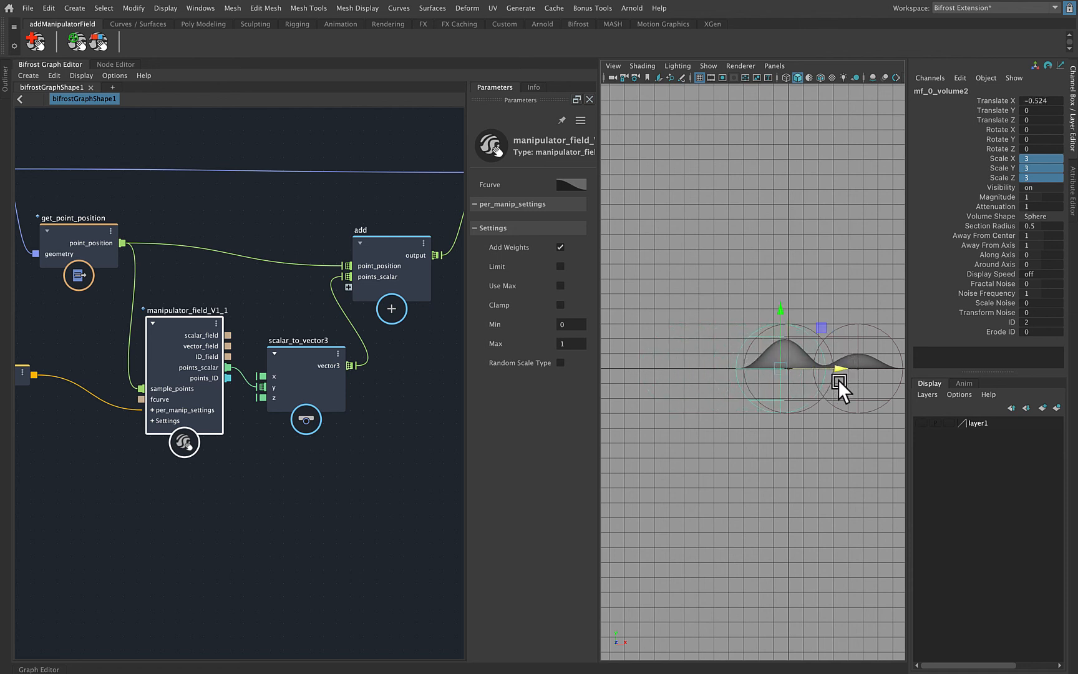
Return to mf_0_volume2 and slide it along X to about -5.6, clear of the middle volume
scroll(809, 411, "up", 2)
middle_click_drag(809, 412, 713, 404, "alt")
left_click(852, 364)
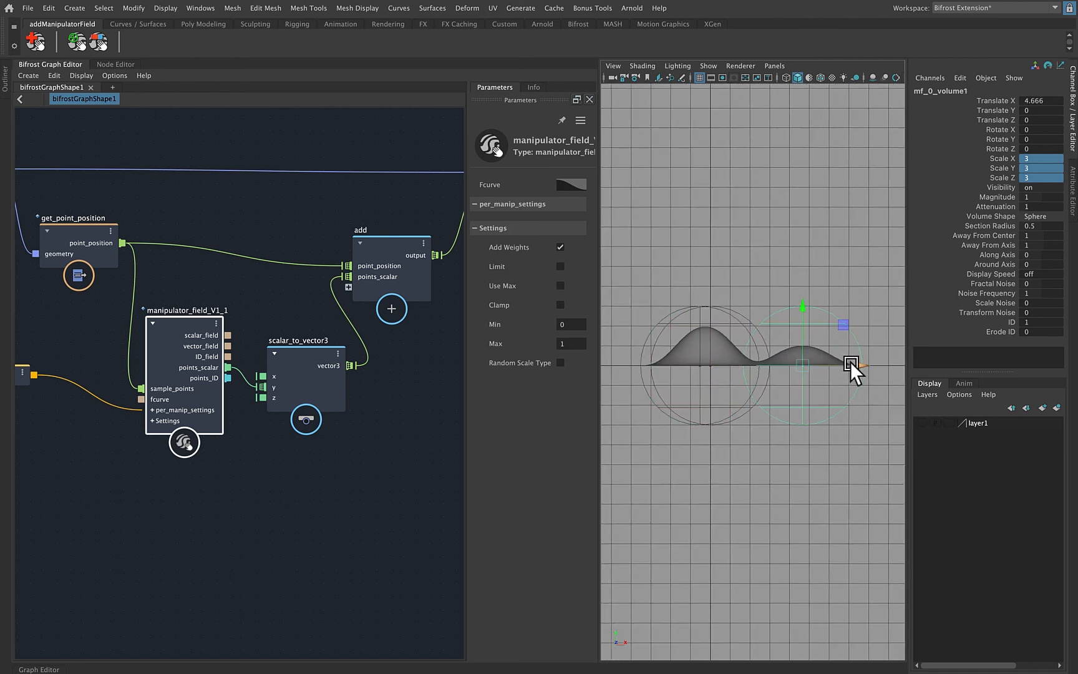
left_click_drag(854, 362, 662, 372)
key("ctrl+z")
key("ctrl+z")
key("ctrl+z")
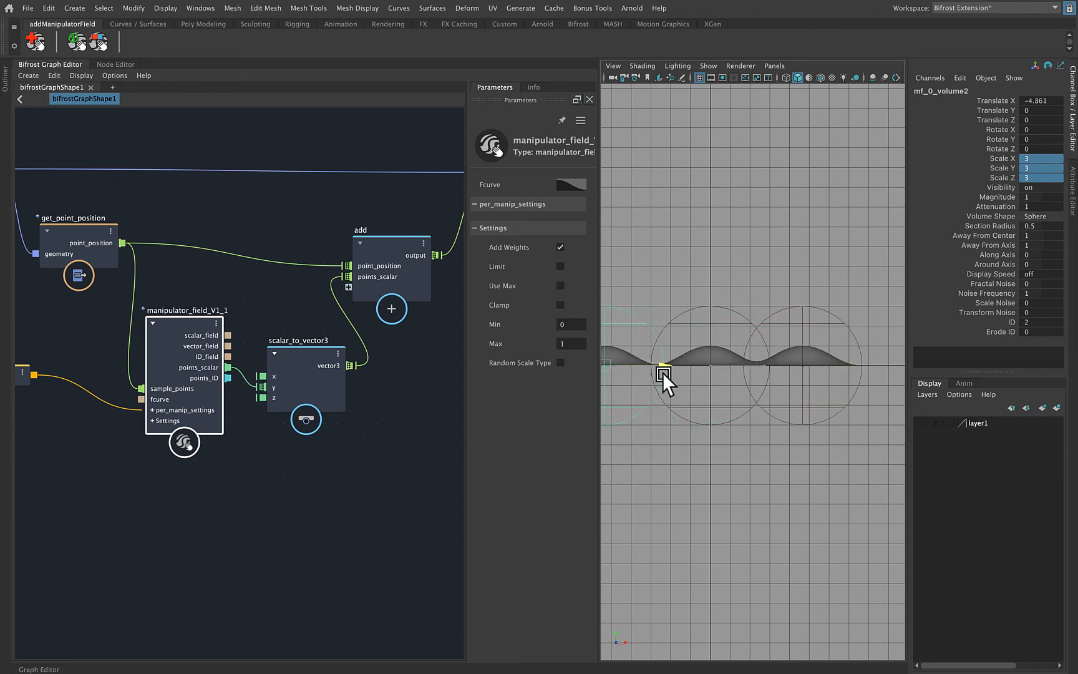
middle_click_drag(660, 373, 755, 387, "alt")
right_click_drag(755, 387, 804, 389, "alt")
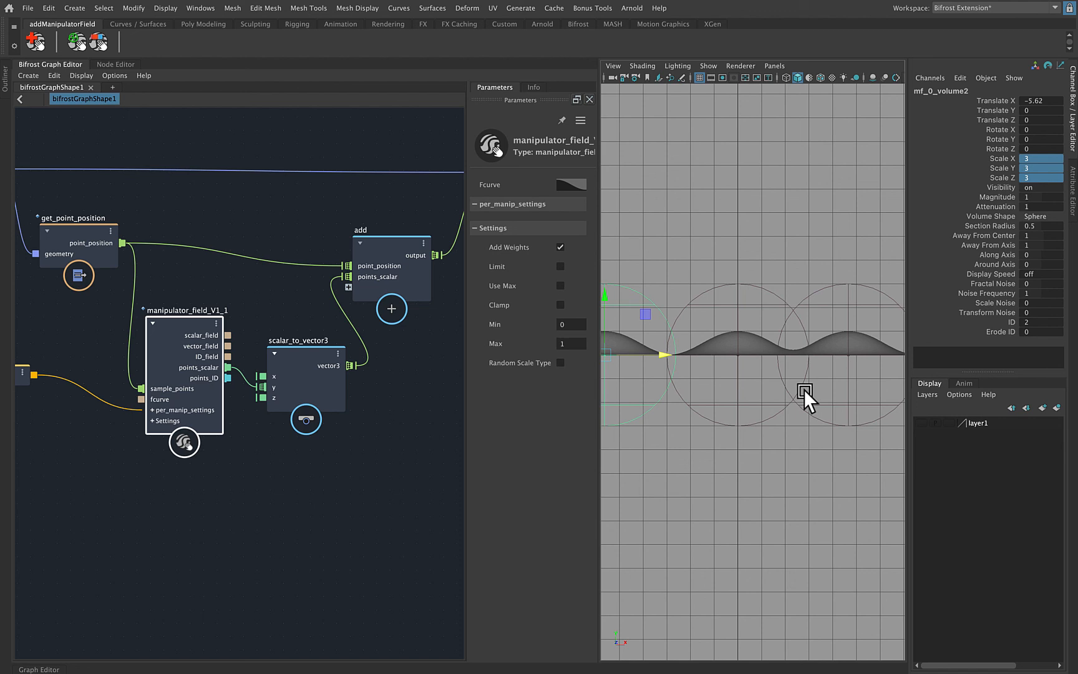
Turn off Add Weights for manipulator_field_V1_1 and frame mf_0_volume2 together with the neighbouring volumes
left_click(561, 247)
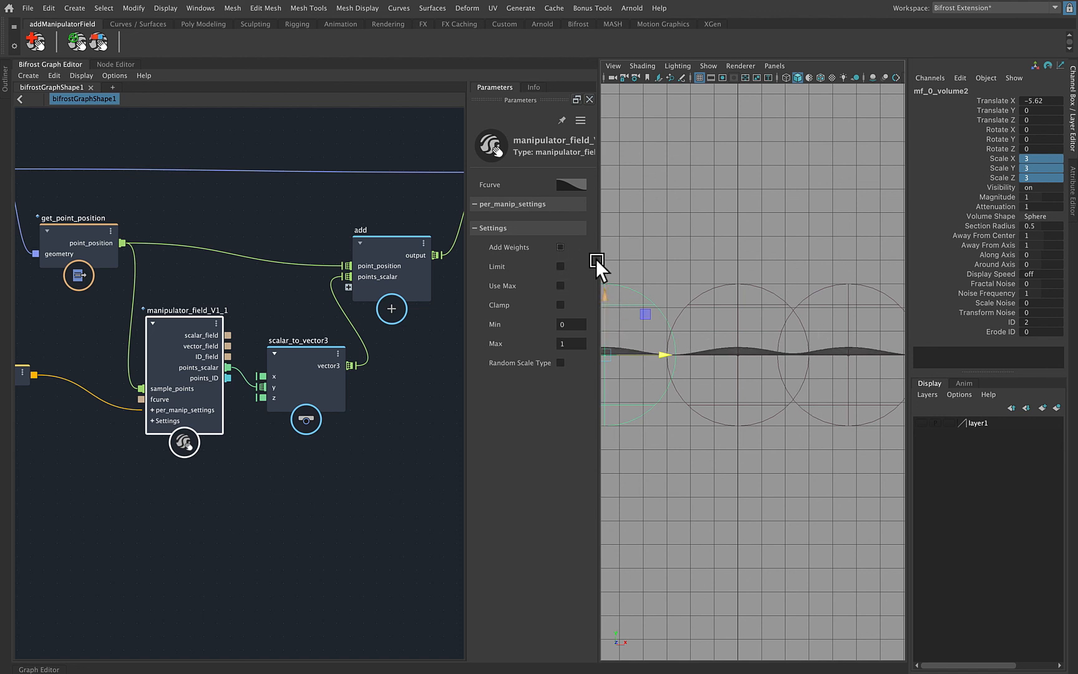
middle_click_drag(757, 378, 673, 355, "alt")
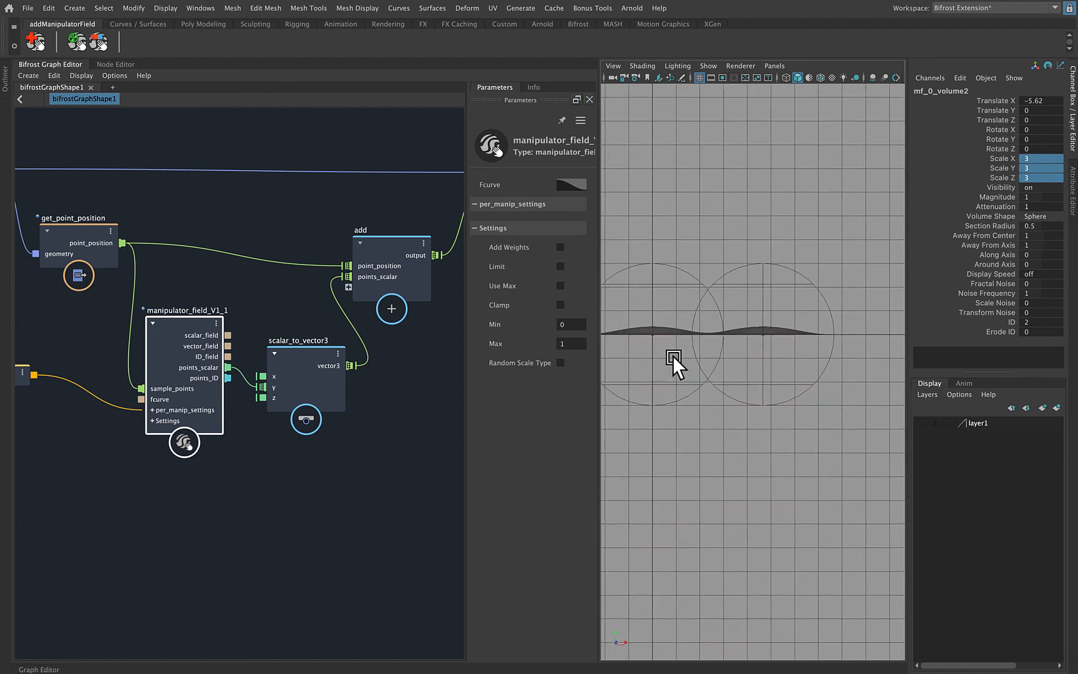
right_click_drag(673, 356, 798, 368, "alt")
middle_click_drag(756, 347, 788, 357, "alt")
right_click_drag(789, 357, 751, 361, "alt")
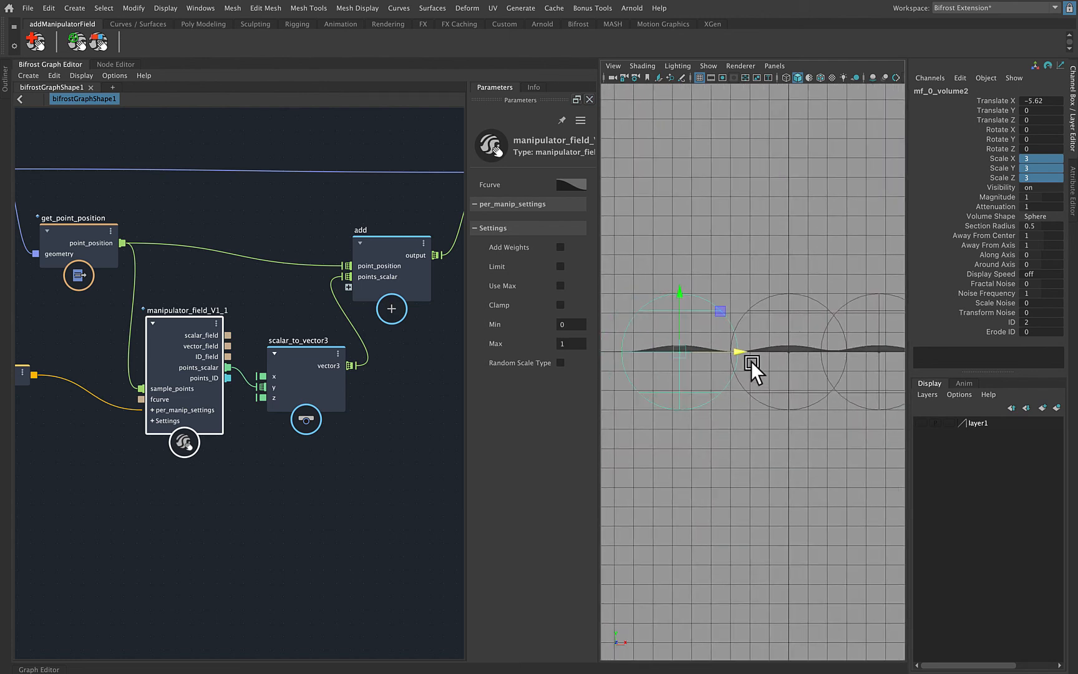
Delete mf_0_volume2 and update the manipulator field so only the two remaining volumes drive the plane
left_click(699, 317)
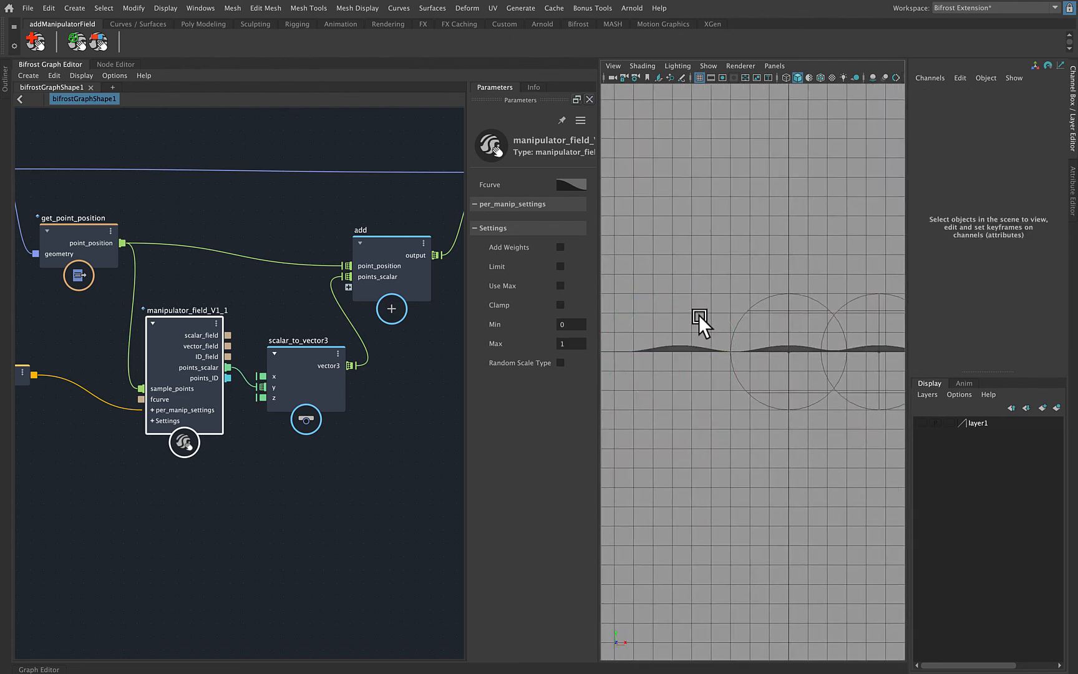
left_click(742, 310)
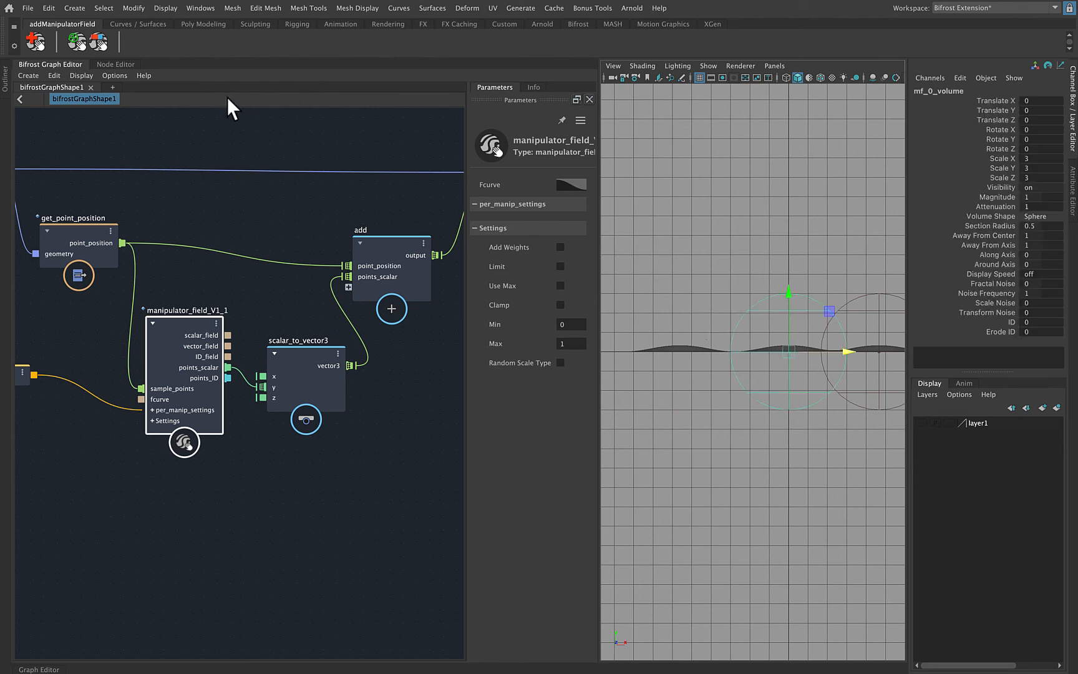
left_click(108, 45)
Slide mf_0_volume1 along X to about 5.8, clear of the volume at the origin
middle_click_drag(765, 401, 643, 407, "alt")
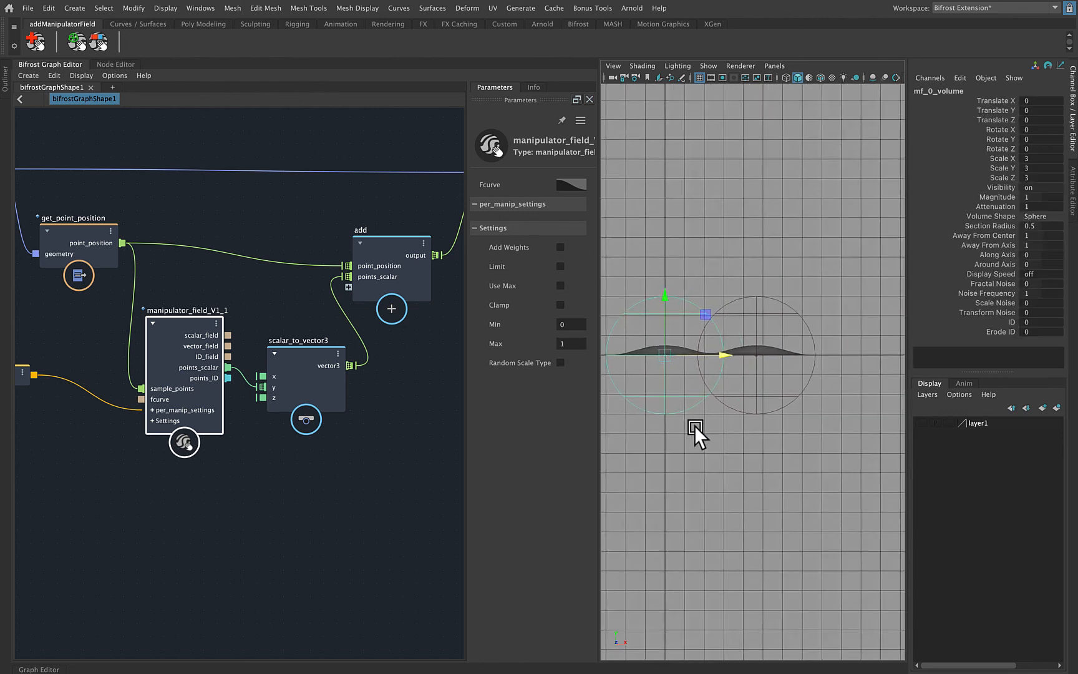
right_click_drag(694, 426, 809, 417, "alt")
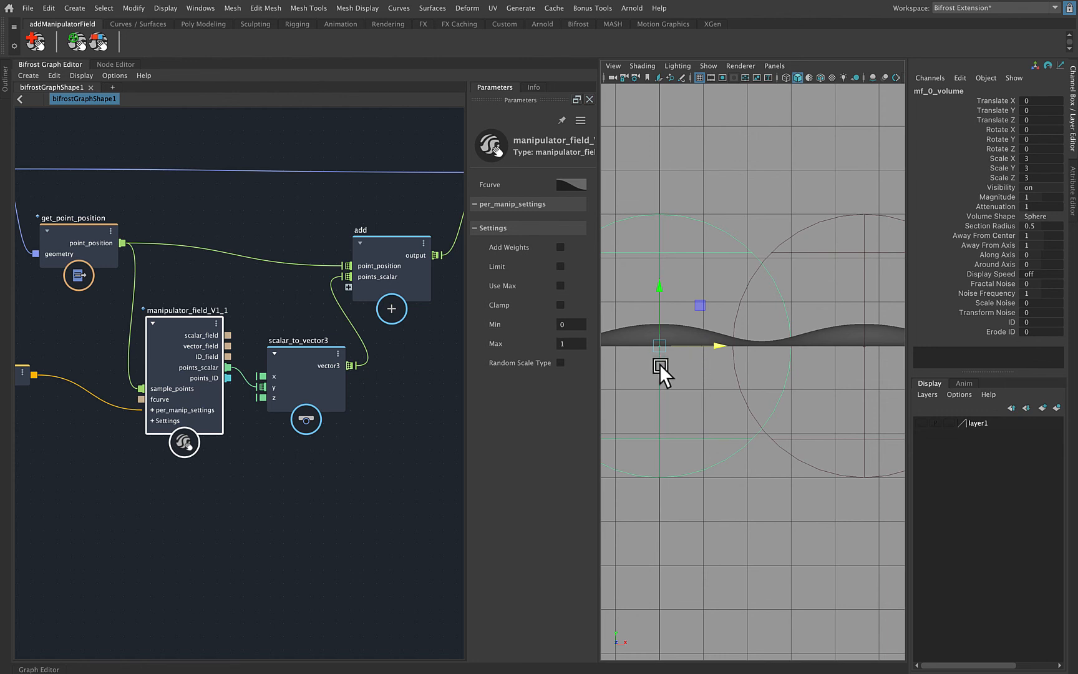
middle_click_drag(659, 364, 725, 373, "alt")
right_click_drag(685, 385, 736, 362, "alt")
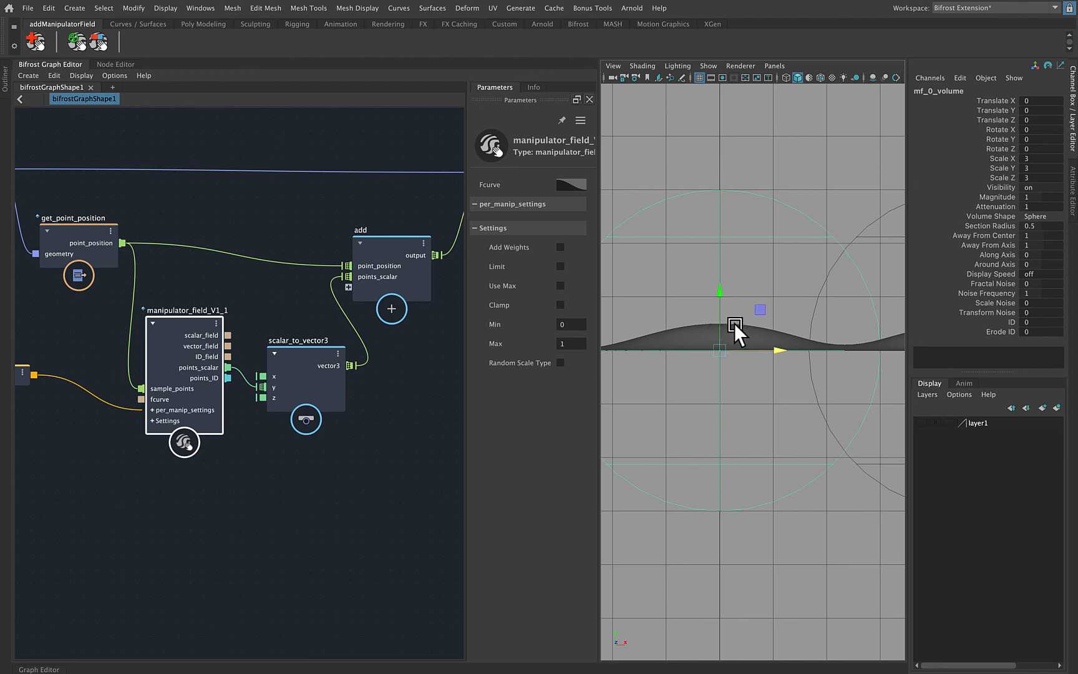
middle_click_drag(737, 323, 673, 331, "alt")
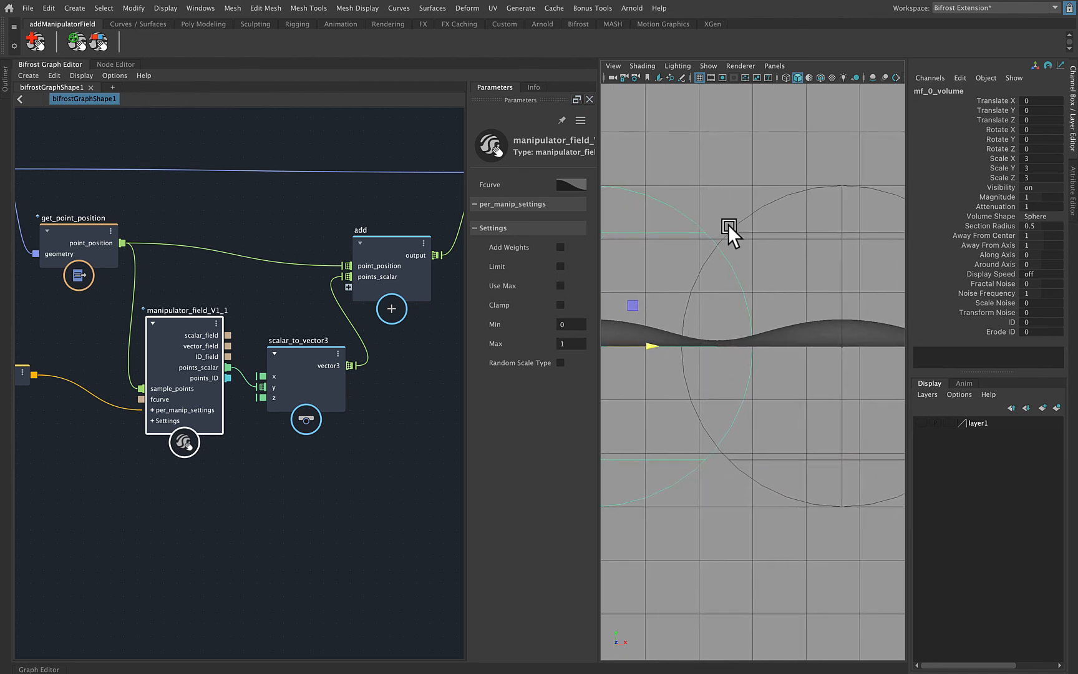
right_click_drag(763, 256, 753, 283, "alt")
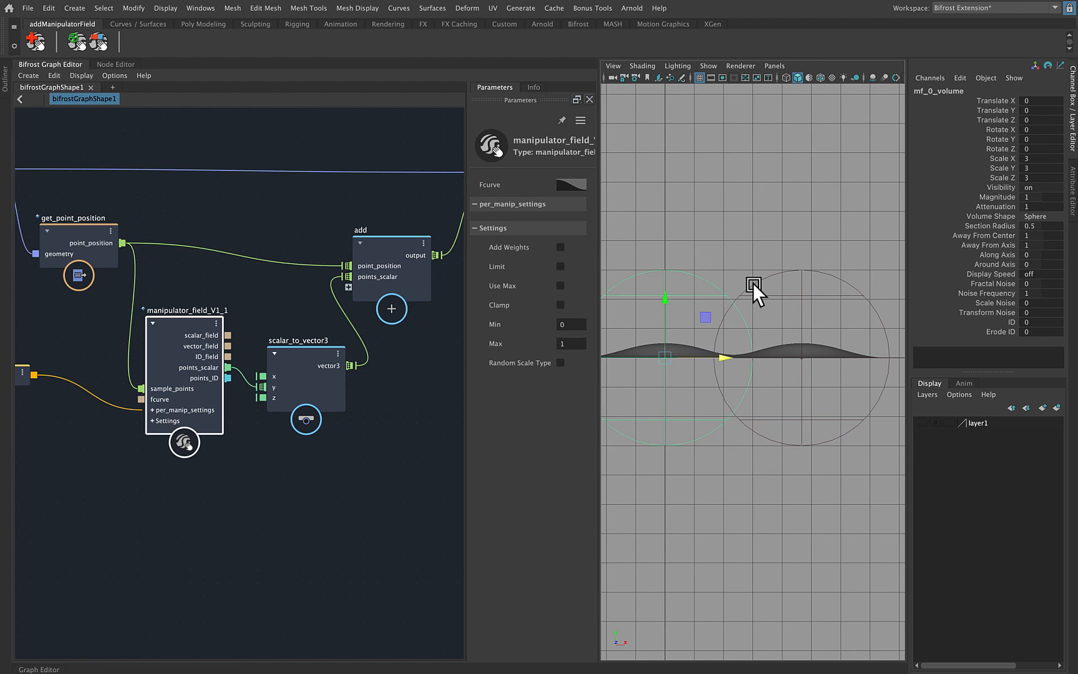
left_click(814, 296)
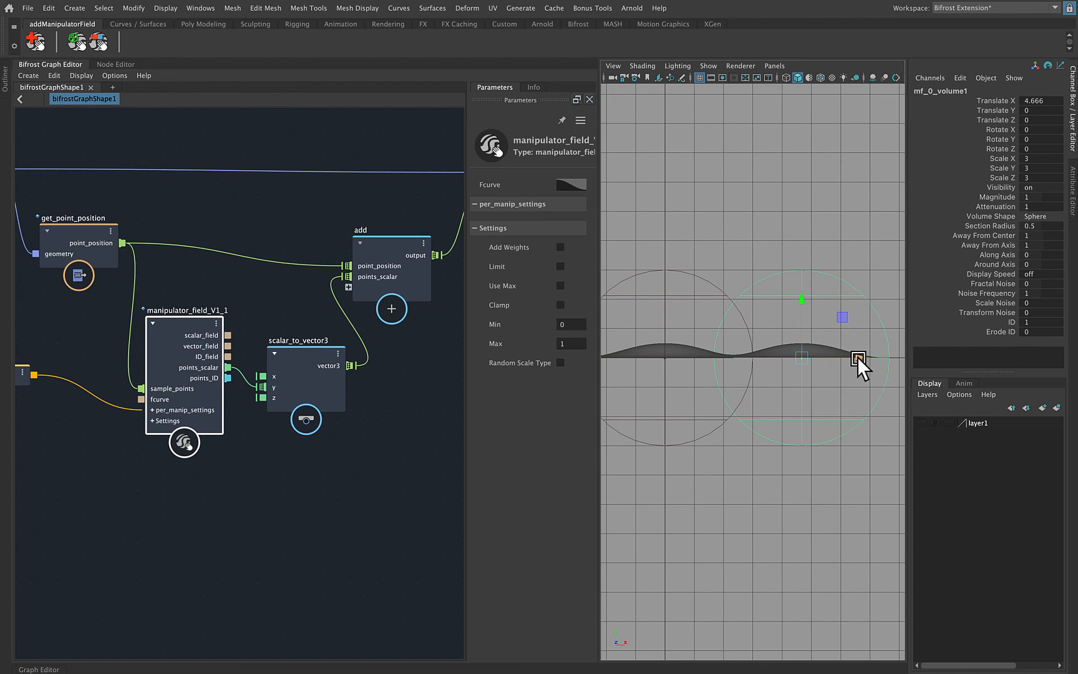
left_click(858, 357)
left_click_drag(860, 357, 887, 368)
Add another manipulator volume, slide it along X to about -4.92, and set its scale to 3 on all axes
right_click_drag(886, 368, 754, 361, "alt")
middle_click_drag(754, 362, 765, 334, "alt")
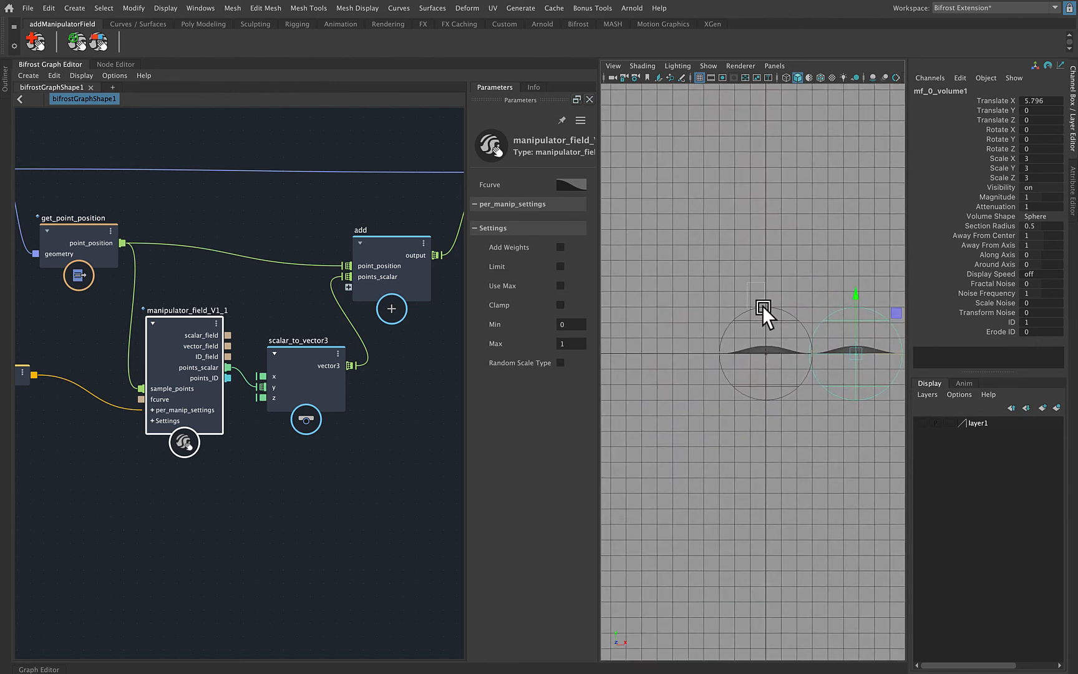
left_click_drag(762, 306, 764, 307)
left_click(72, 48)
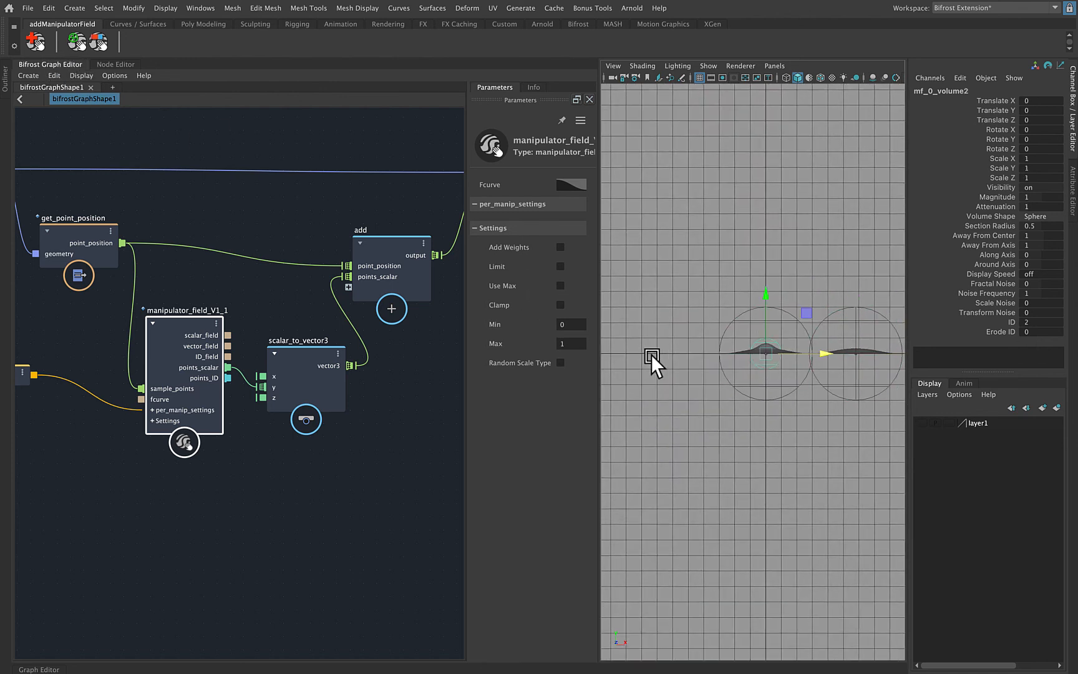
left_click_drag(825, 353, 748, 353)
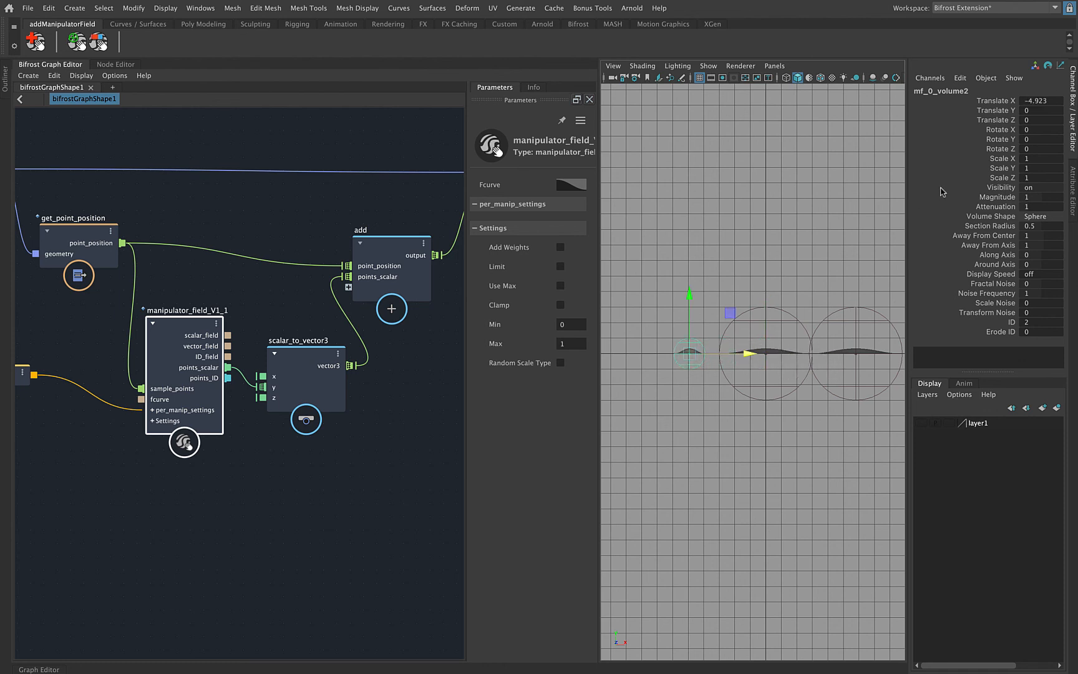
left_click(1035, 158)
left_click_drag(1034, 158, 1034, 177)
type("3")
key("Return")
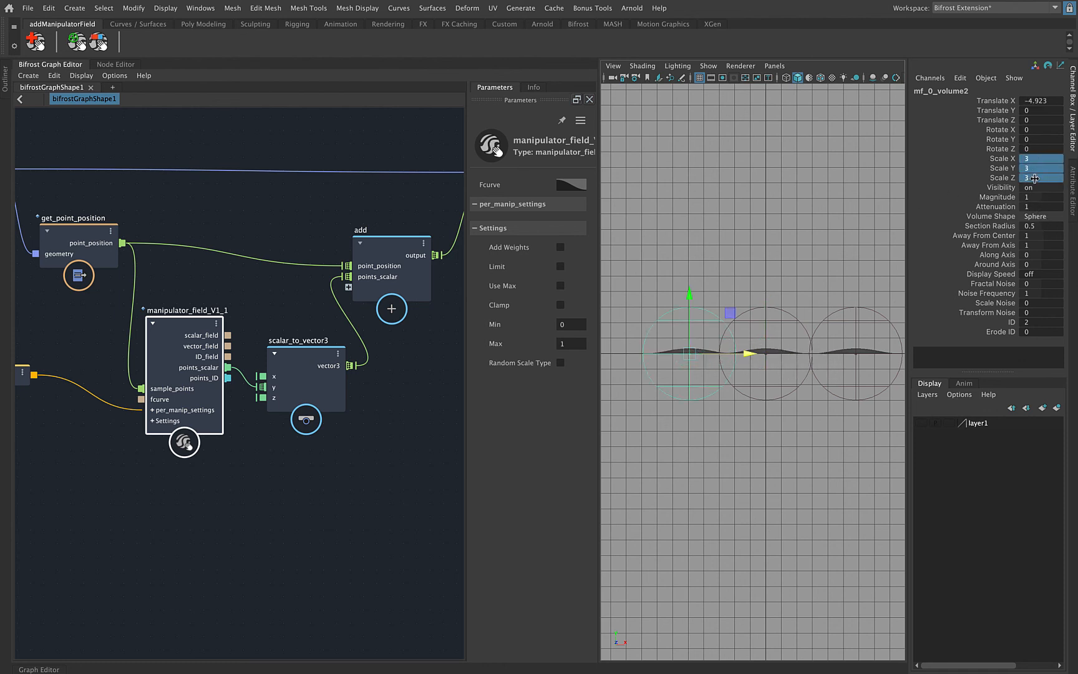
Stack both outer volumes over the middle one, sliding mf_0_volume2 to about -0.19 and mf_0_volume1 to about 0.2 on X
right_click_drag(673, 368, 801, 376, "alt")
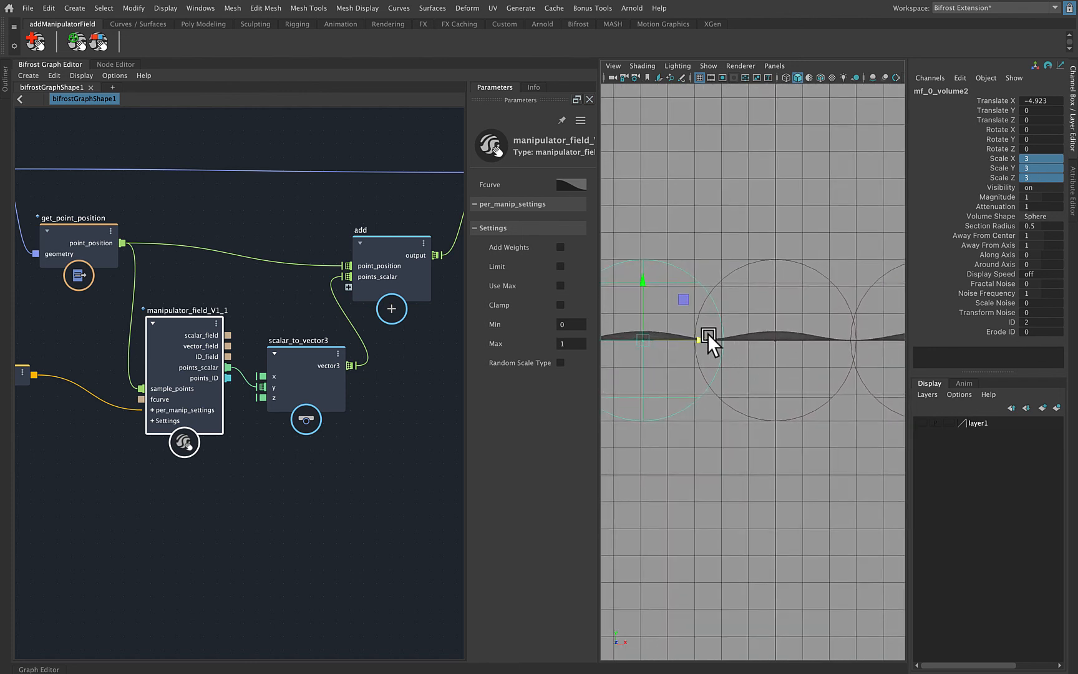
left_click_drag(696, 337, 820, 340)
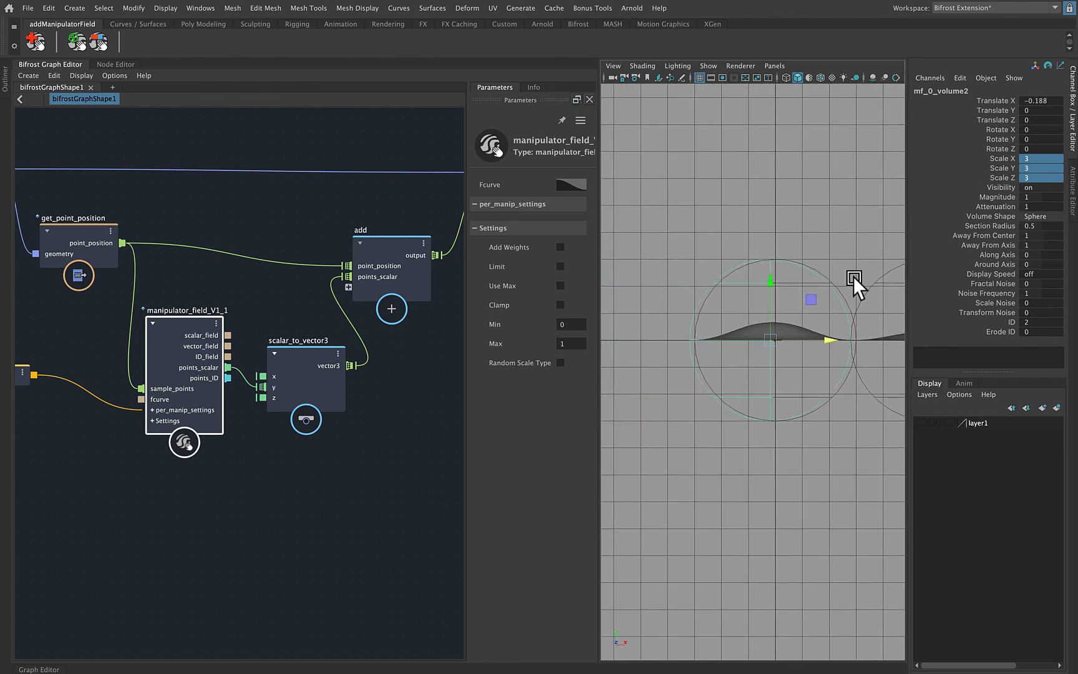
left_click_drag(874, 285, 884, 310)
middle_click_drag(831, 332, 719, 325, "alt")
right_click_drag(719, 326, 740, 325, "alt")
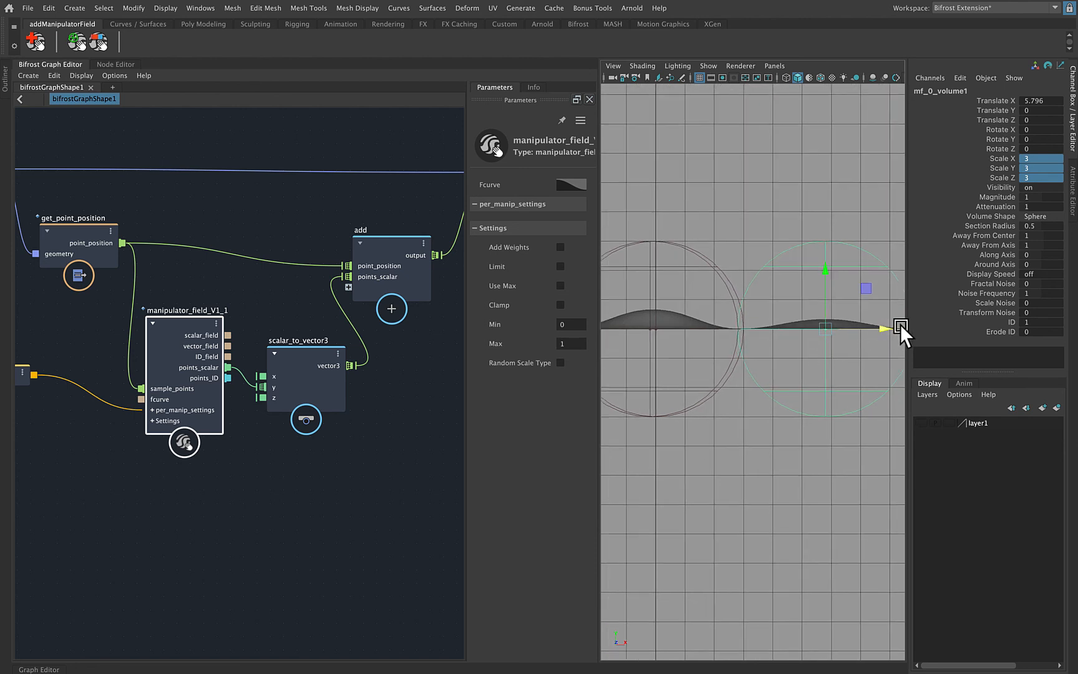
left_click_drag(882, 326, 720, 320)
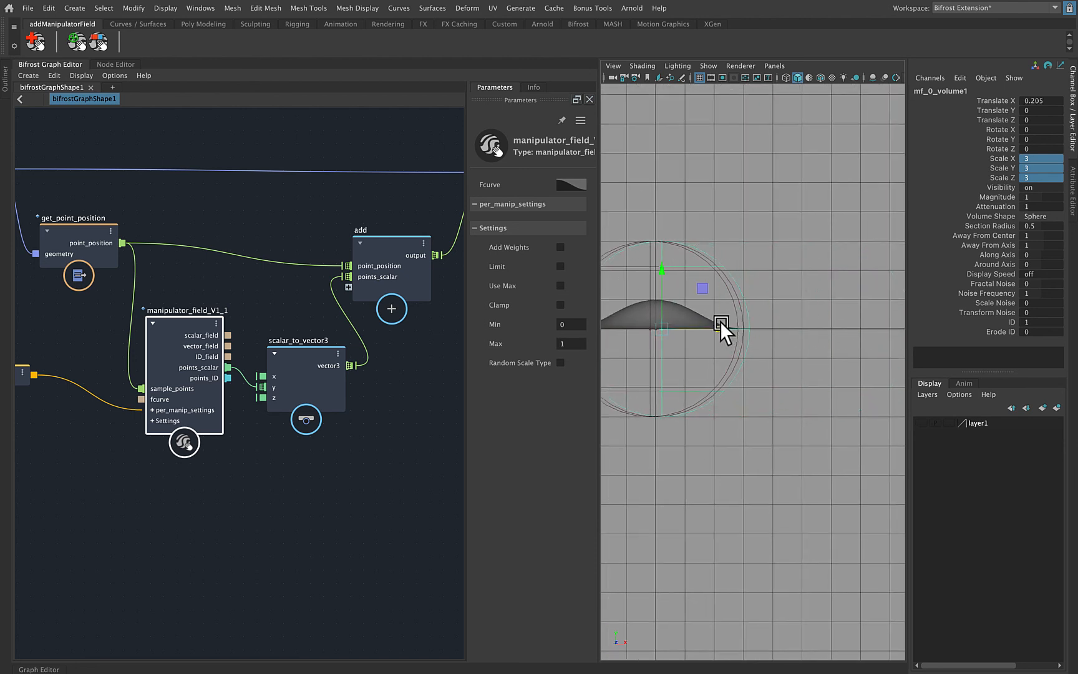
Undo the stacking moves and the scaling of mf_0_volume2, delete that volume, and update the manipulator field
key("ctrl+z")
key("ctrl+z")
key("ctrl+z")
key("ctrl+z")
right_click_drag(804, 390, 765, 403, "alt")
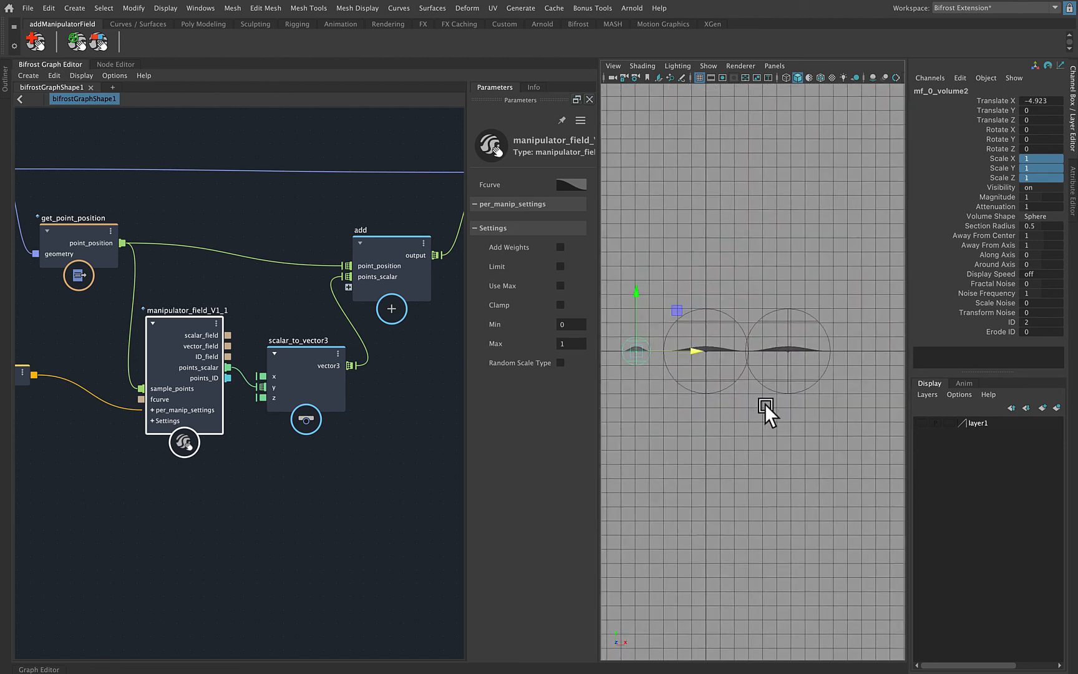
left_click(697, 395)
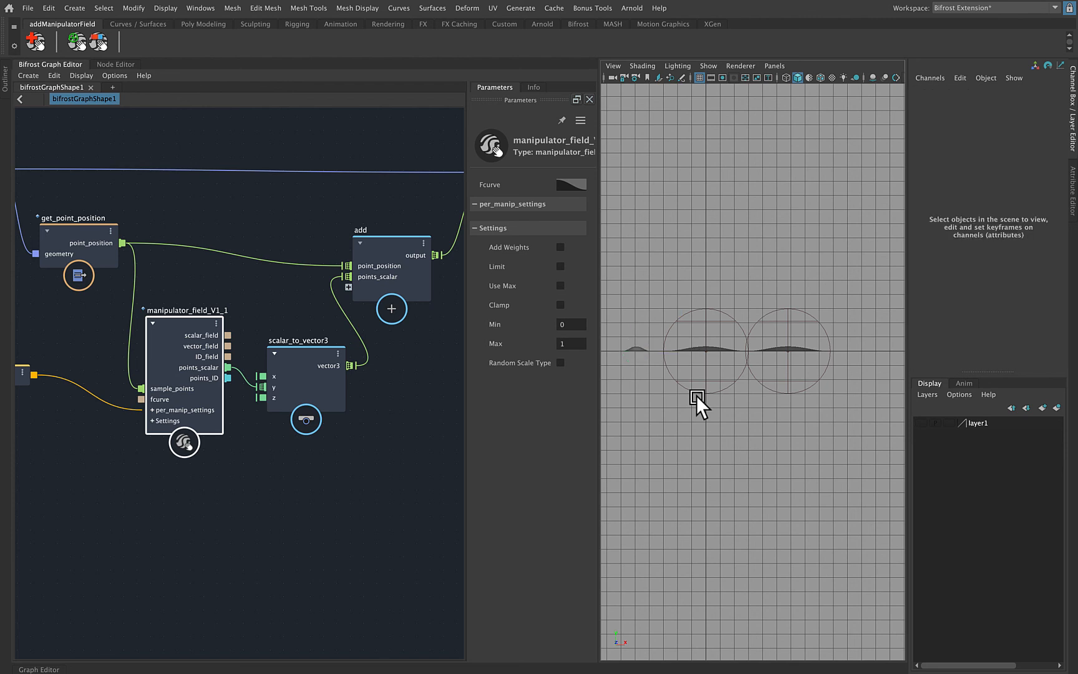
left_click(814, 317)
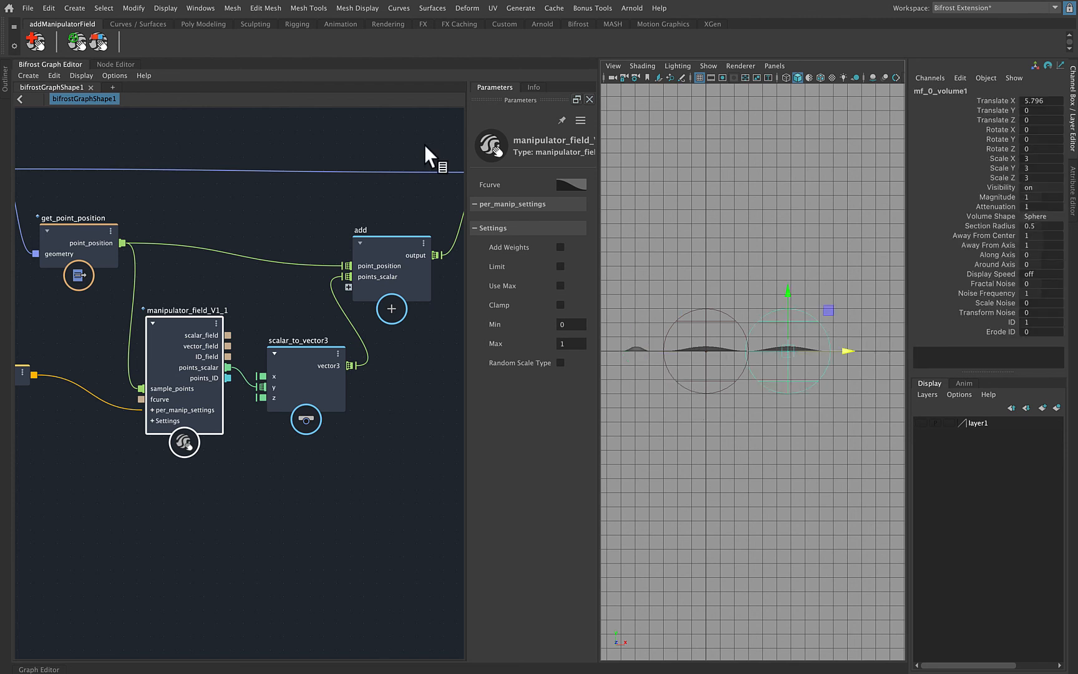
left_click(103, 42)
Turn on Add Weights for manipulator_field_V1_1 and set the Magnitude of mf_0_volume1 to 2
scroll(686, 349, "up", 5)
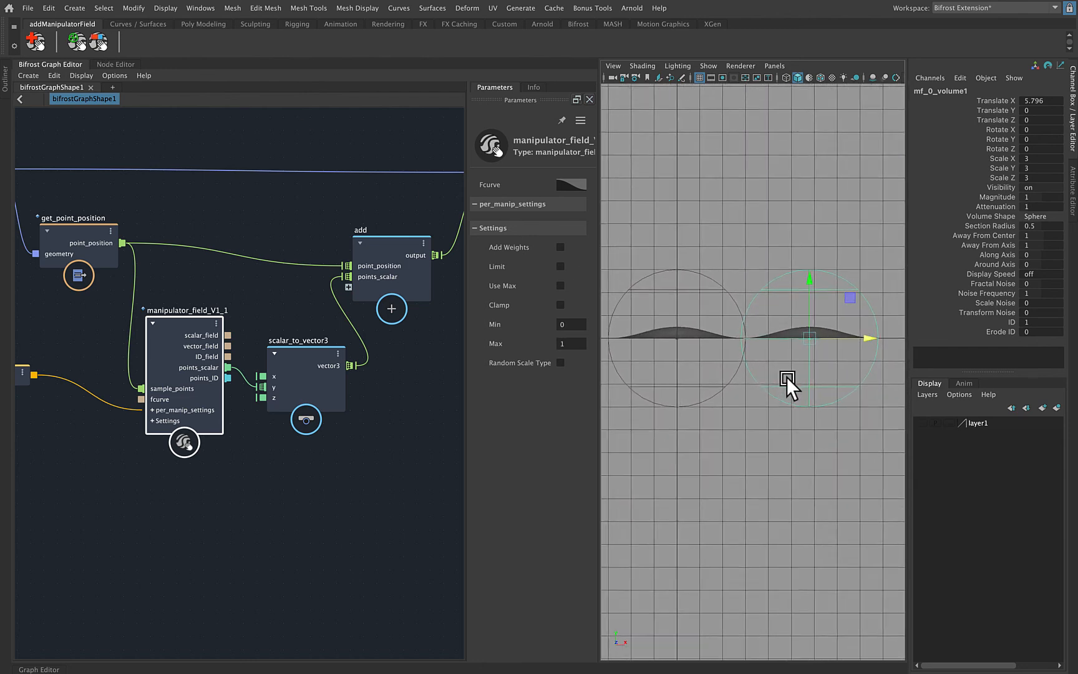
scroll(802, 382, "up", 1)
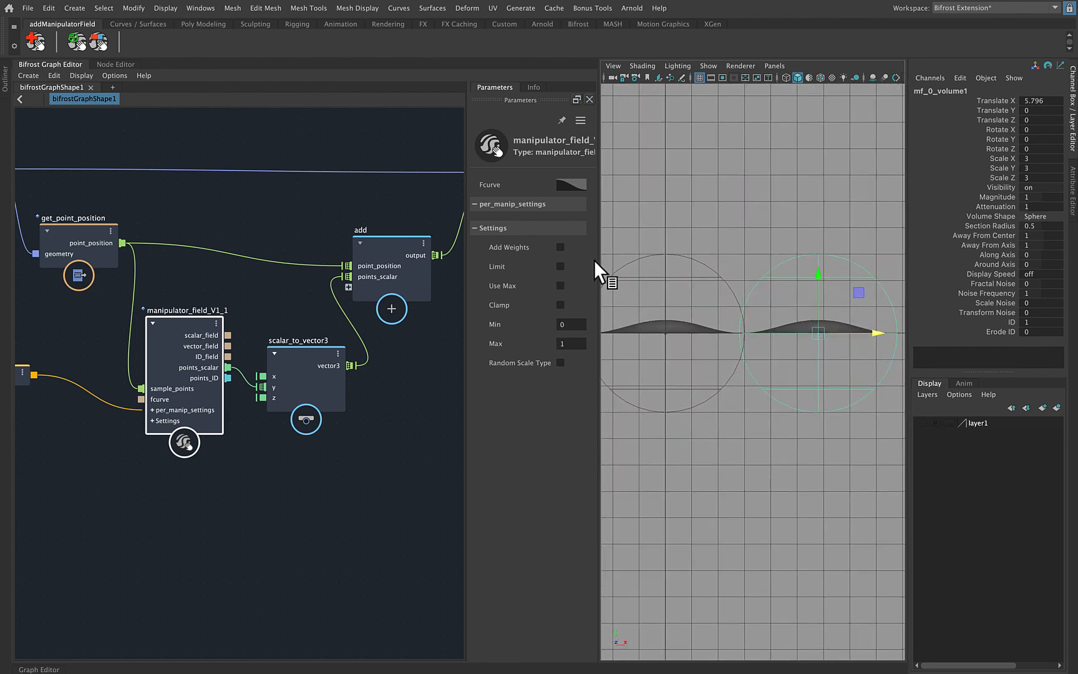
left_click(559, 245)
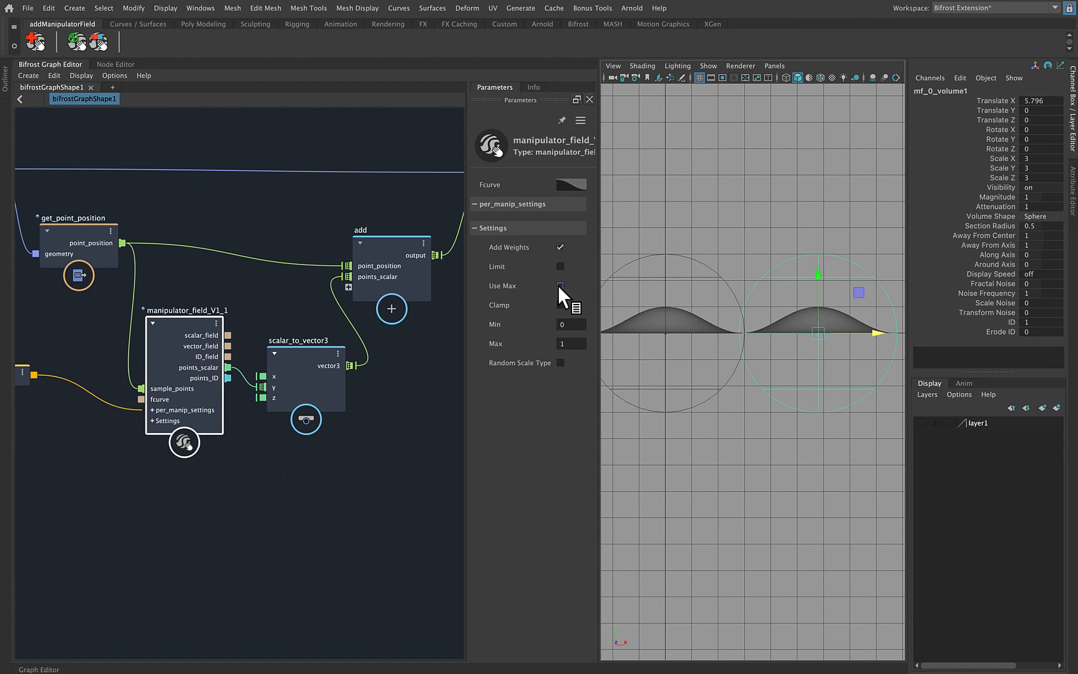
scroll(803, 317, "down", 3)
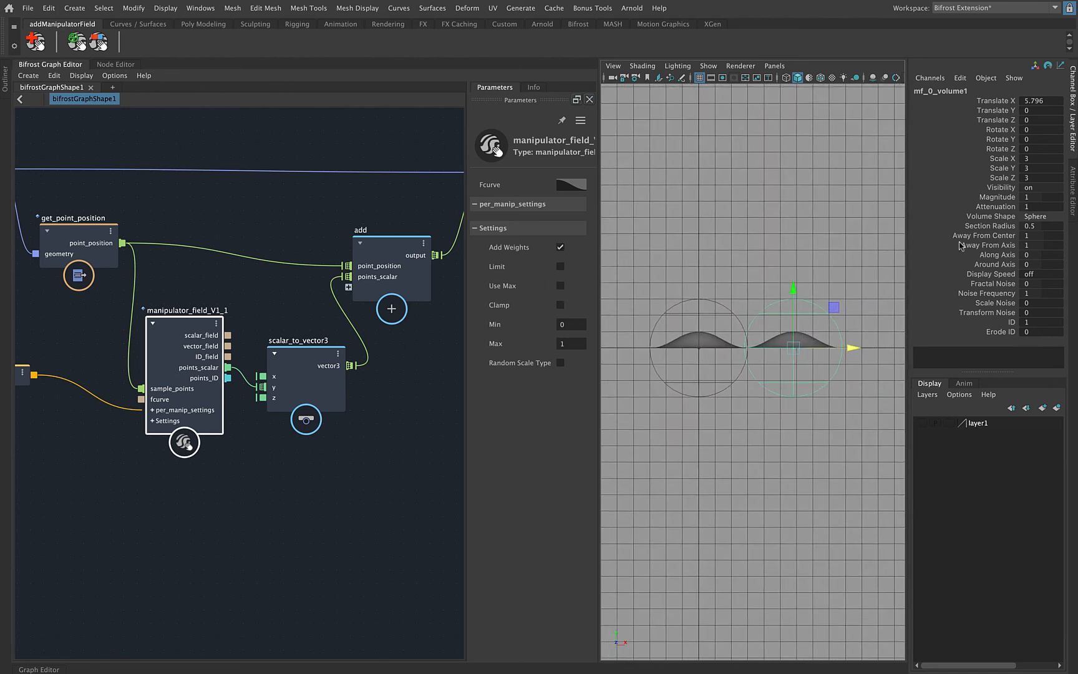
left_click(1040, 198)
type("2")
key("Return")
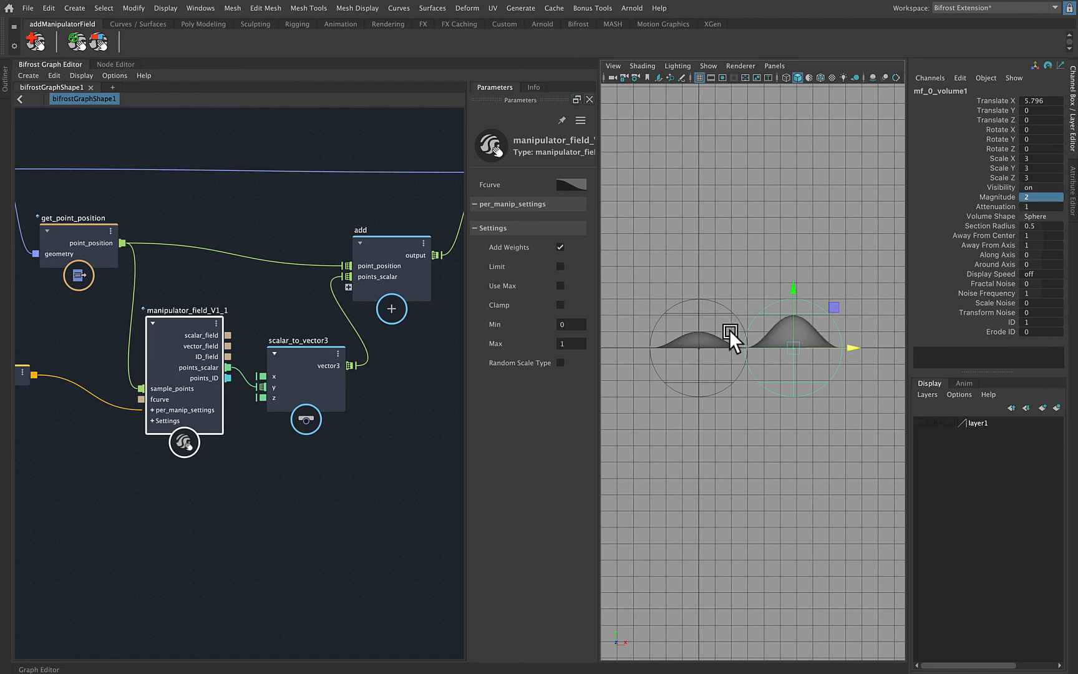
Slide mf_0_volume1 over the volume at the origin, to about 0.29 on X, and undo the move
scroll(747, 388, "up", 1)
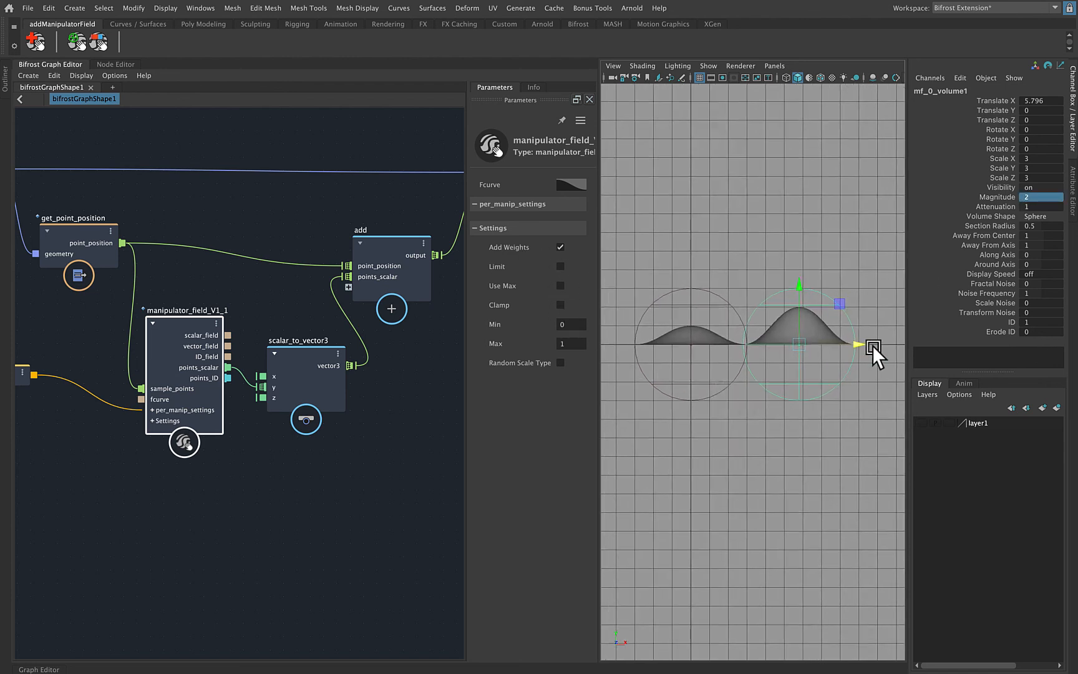
left_click_drag(873, 346, 766, 340)
left_click_drag(762, 343, 762, 343)
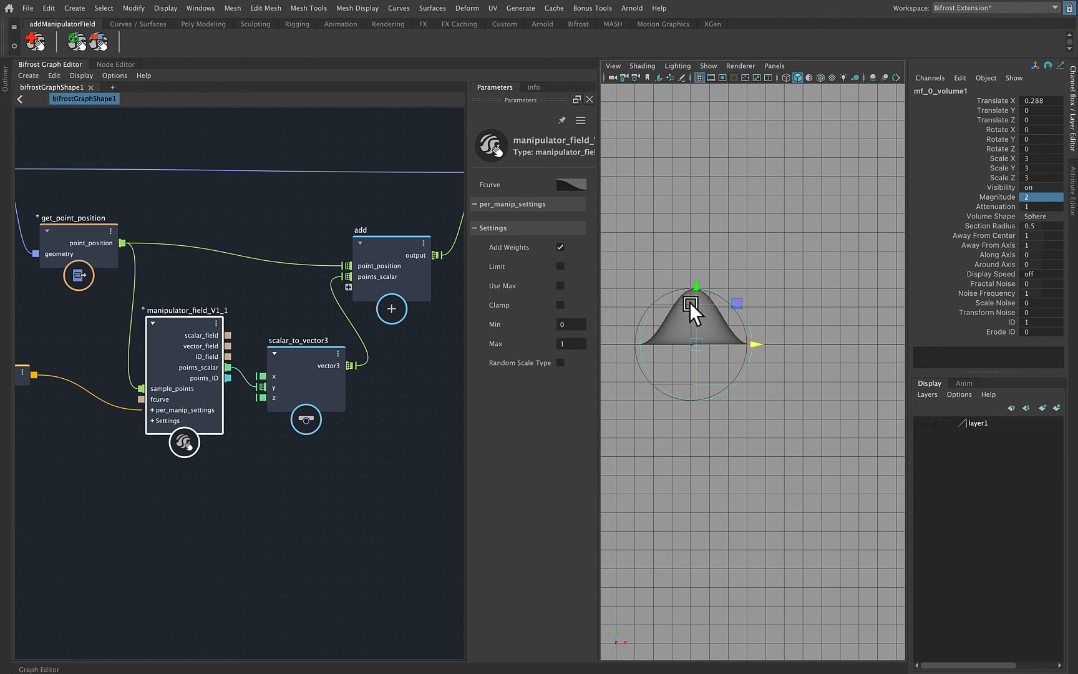
key("ctrl+z")
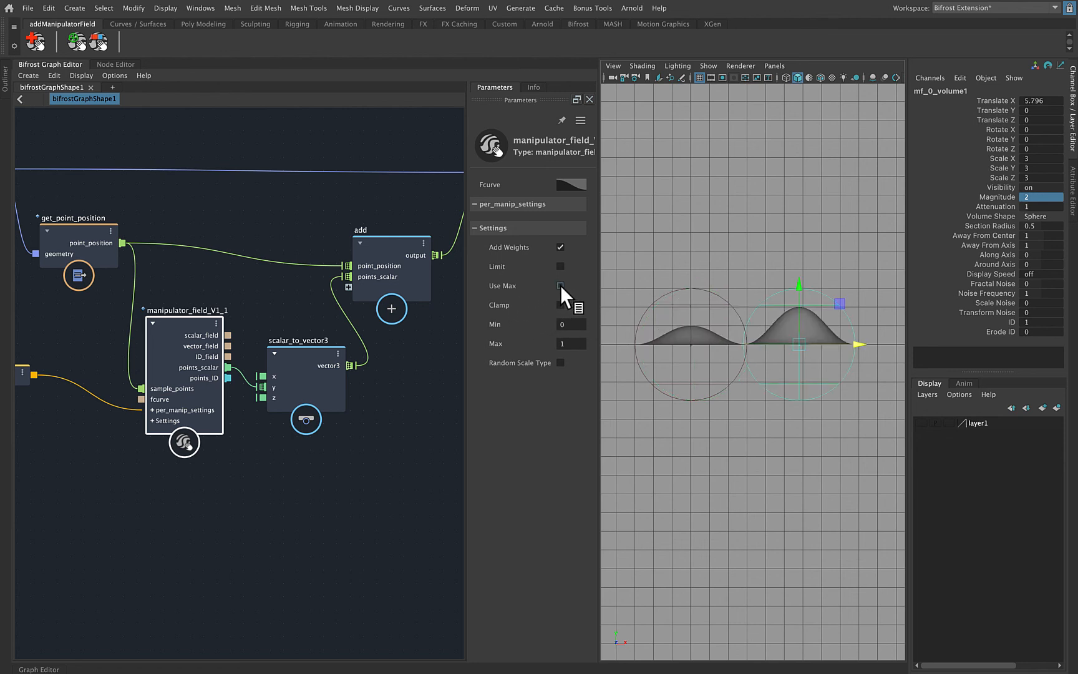
Turn on Use Max for the manipulator field and slide mf_0_volume1 along X to about 6.47
mouse_move(852, 346)
left_mouse_down()
mouse_move(729, 340)
mouse_move(873, 352)
left_mouse_up()
mouse_move(860, 340)
left_mouse_down()
mouse_move(674, 344)
mouse_move(870, 349)
left_mouse_up()
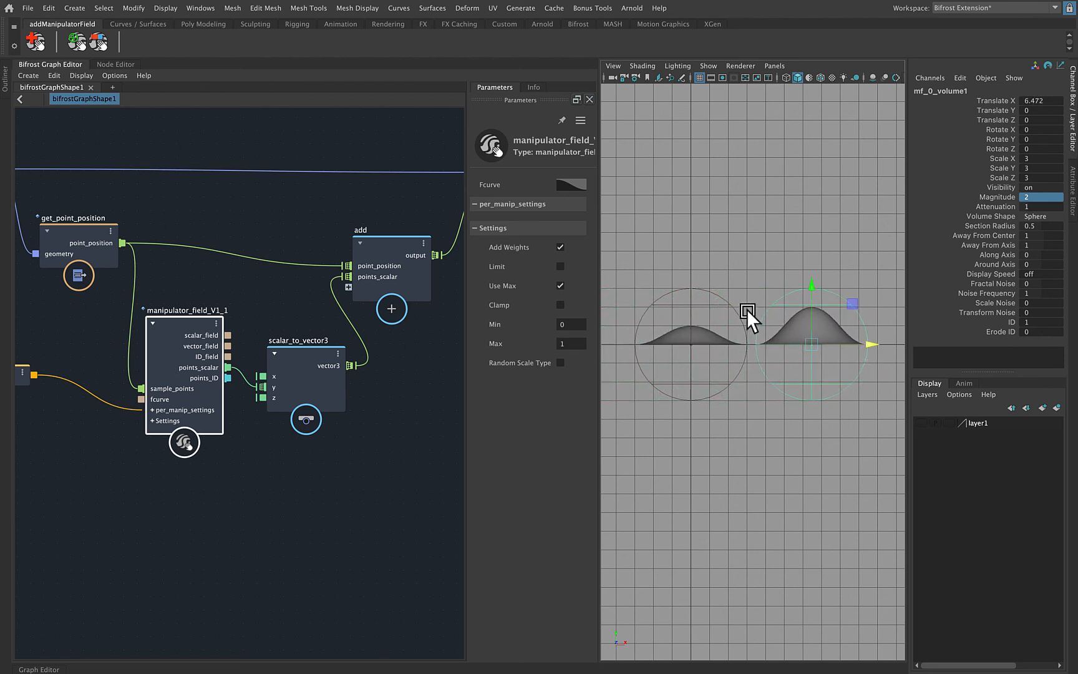
Set the Magnitude of mf_0_volume, the volume at the origin, to 3
left_click(705, 298)
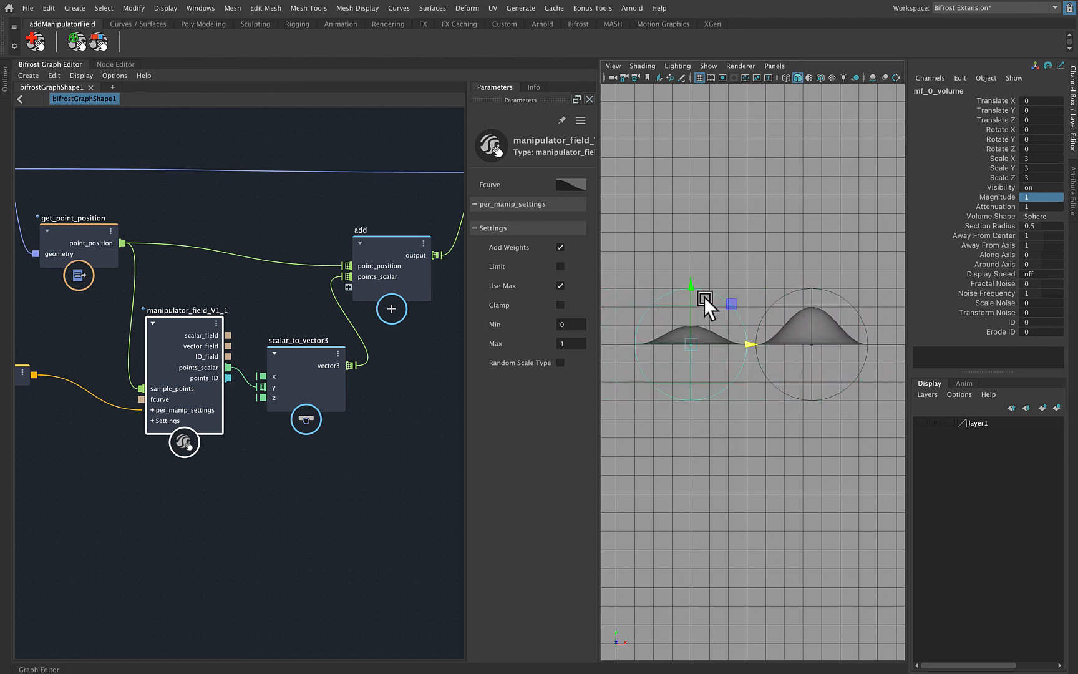
double_click(1039, 203)
type("3")
key("Return")
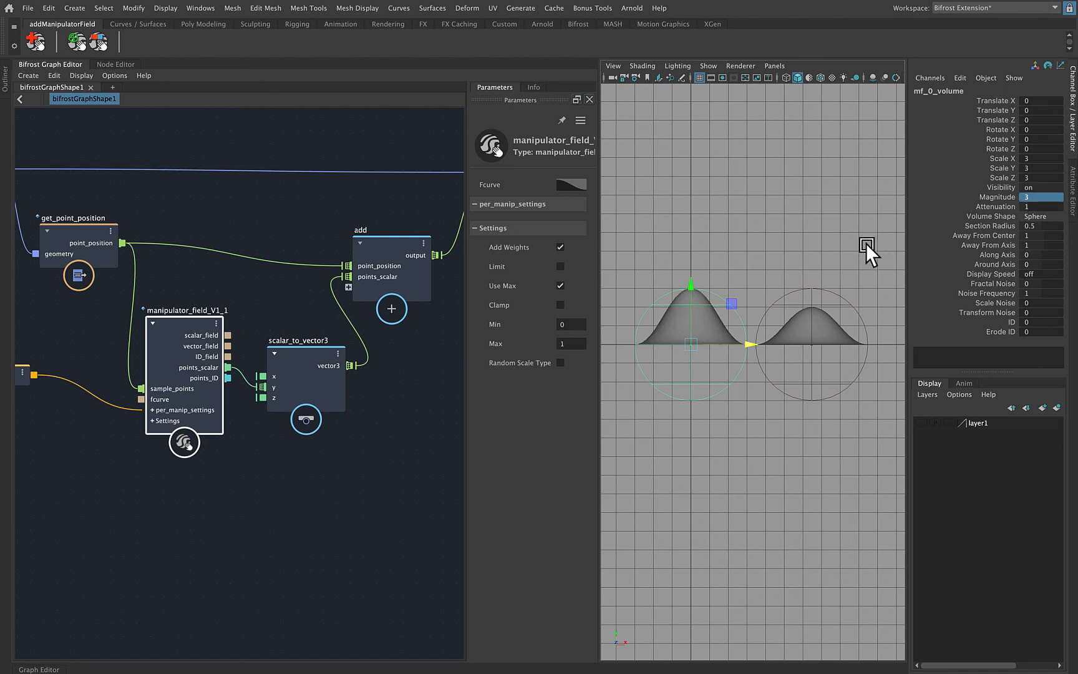
Select mf_0_volume1, turn off Use Max, and turn on Clamp for manipulator_field_V1_1
left_click(843, 303)
mouse_move(874, 342)
left_mouse_down()
mouse_move(678, 338)
mouse_move(868, 341)
left_mouse_up()
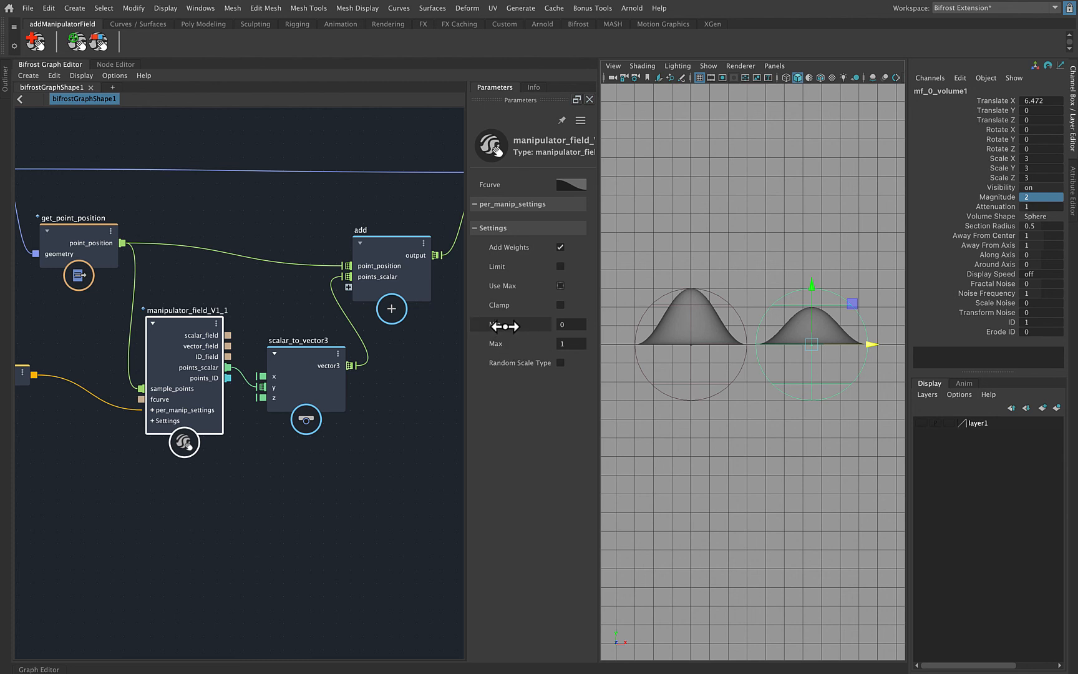
left_click(561, 305)
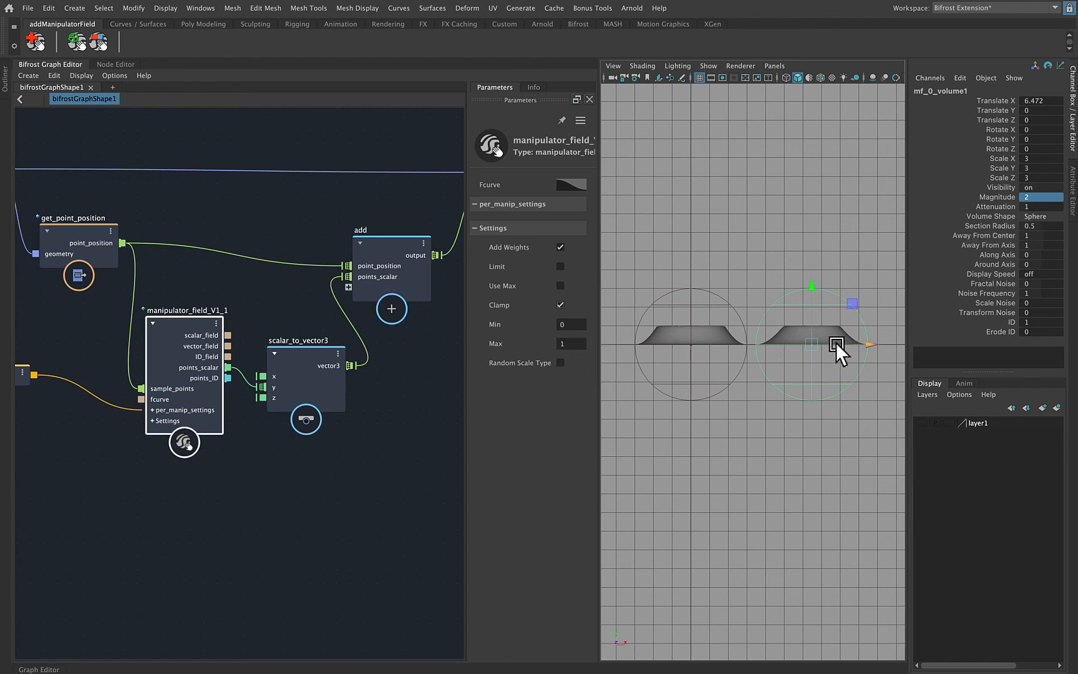
Slide mf_0_volume1 along X to about 2.77 and set the Clamp Max of manipulator_field_V1_1 to 1
mouse_move(860, 340)
left_mouse_down()
mouse_move(800, 345)
mouse_move(842, 351)
left_mouse_up()
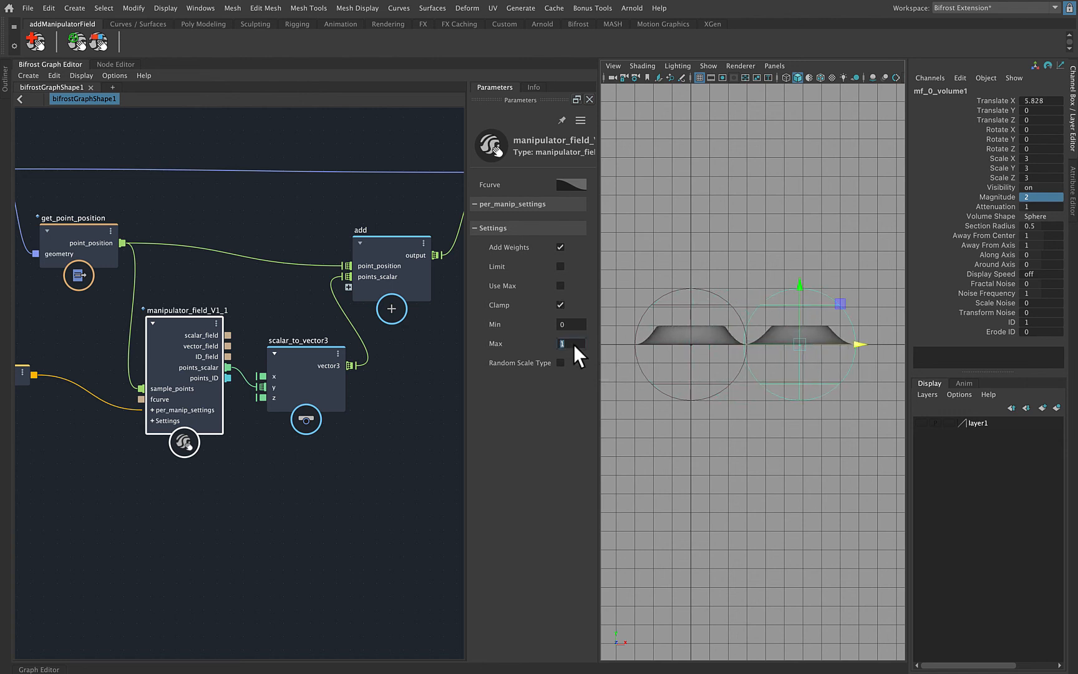
left_click_drag(857, 348, 807, 343)
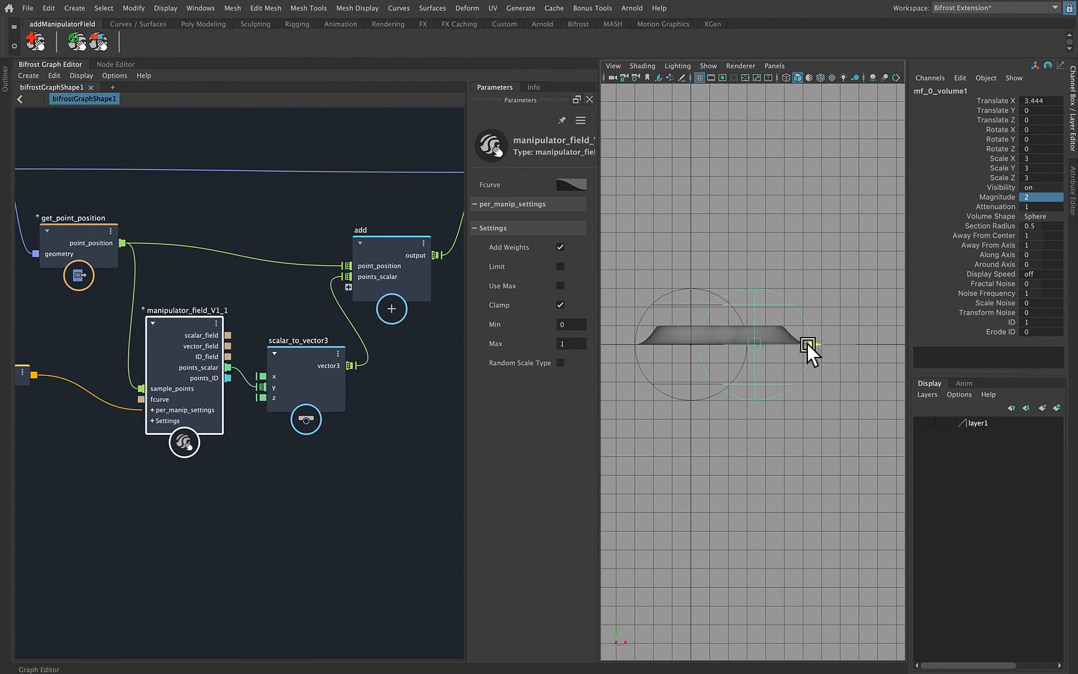
left_click_drag(569, 343, 630, 347)
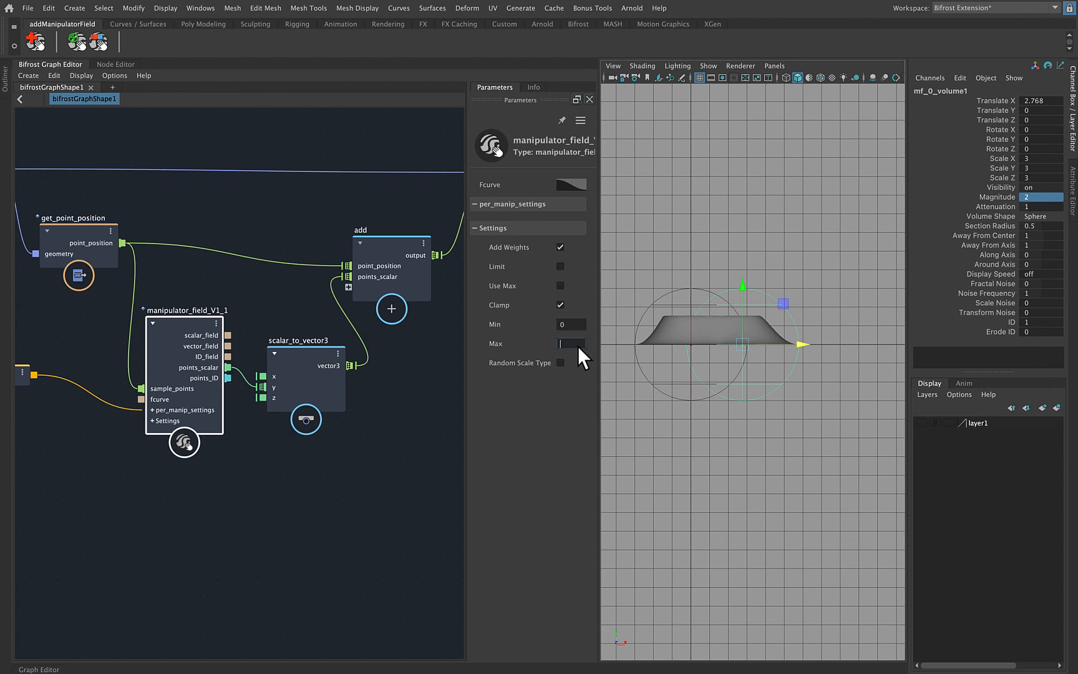
type("1")
key("Return")
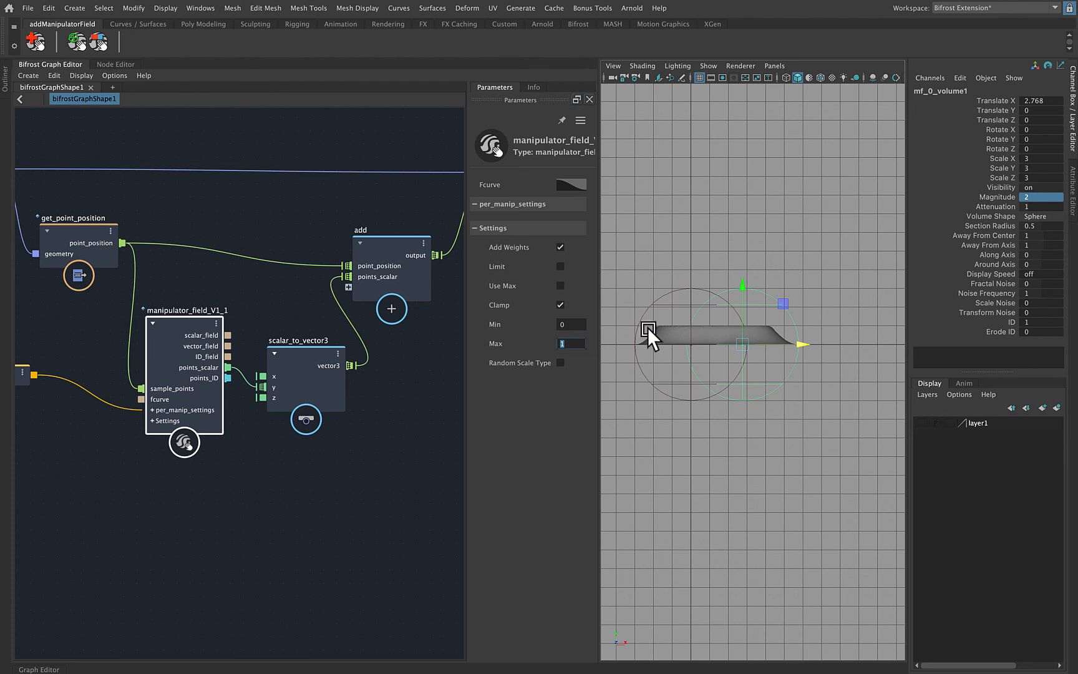
Turn off Clamp for manipulator_field_V1_1 and slide mf_0_volume1 away from the origin volume, to about 6.99 on X
left_click(560, 304)
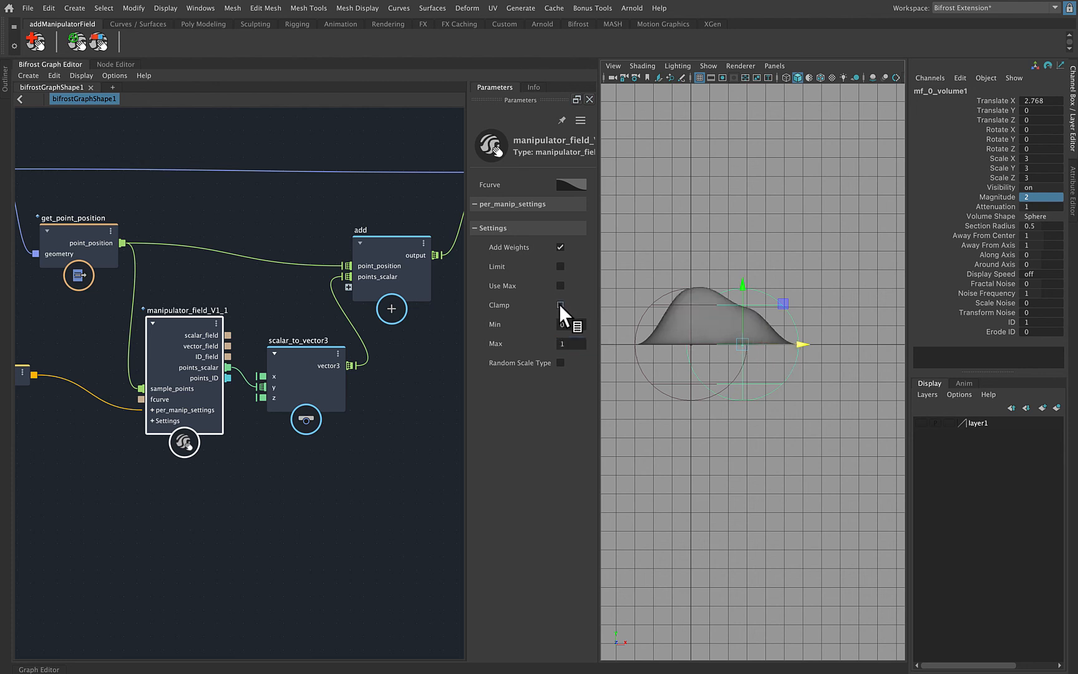
left_click_drag(800, 345, 878, 344)
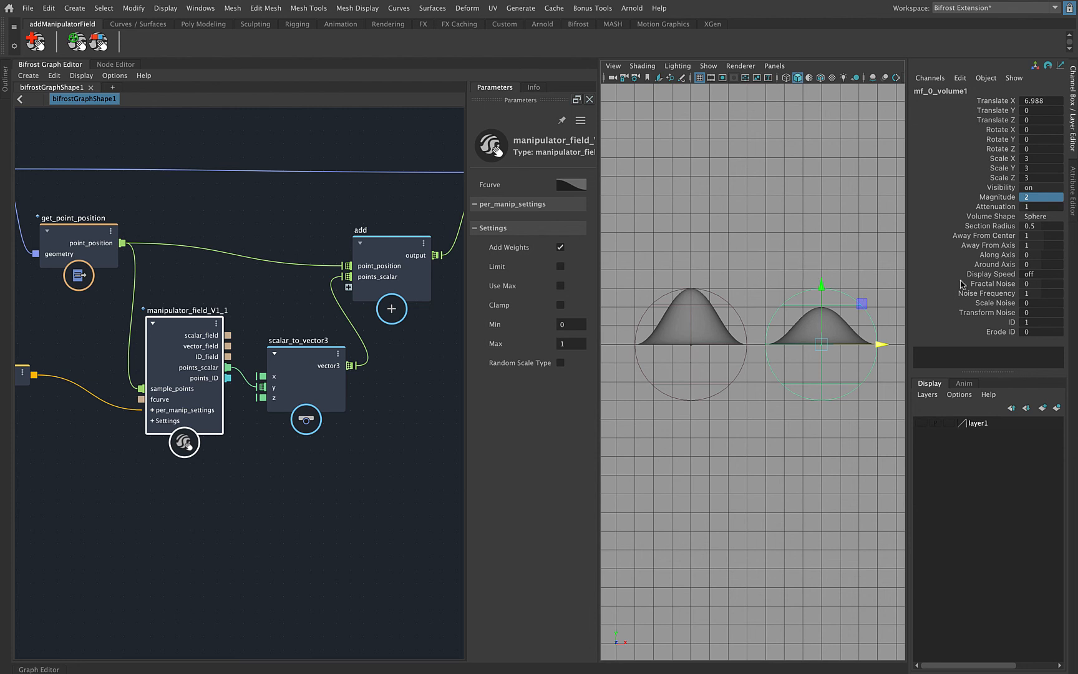
Switch to the perspective view and highlight the attributes of mf_0_volume1 from Fractal Noise through Transform Noise
key("space")
left_click_drag(777, 245, 774, 173)
left_click_drag(792, 368, 839, 368)
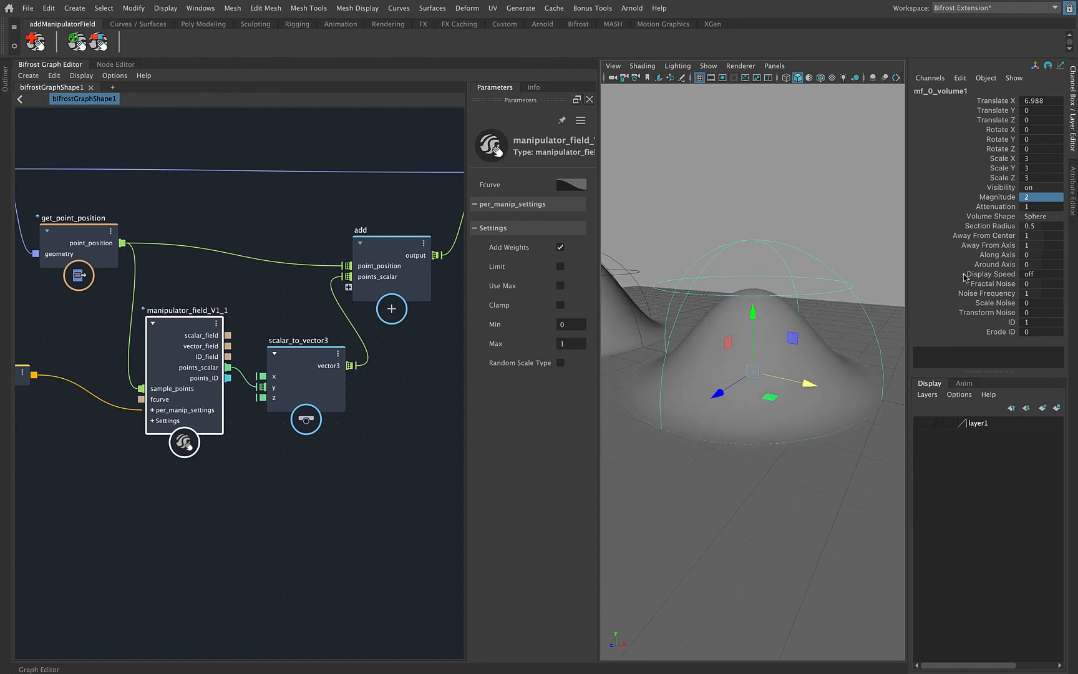
left_click(1006, 275)
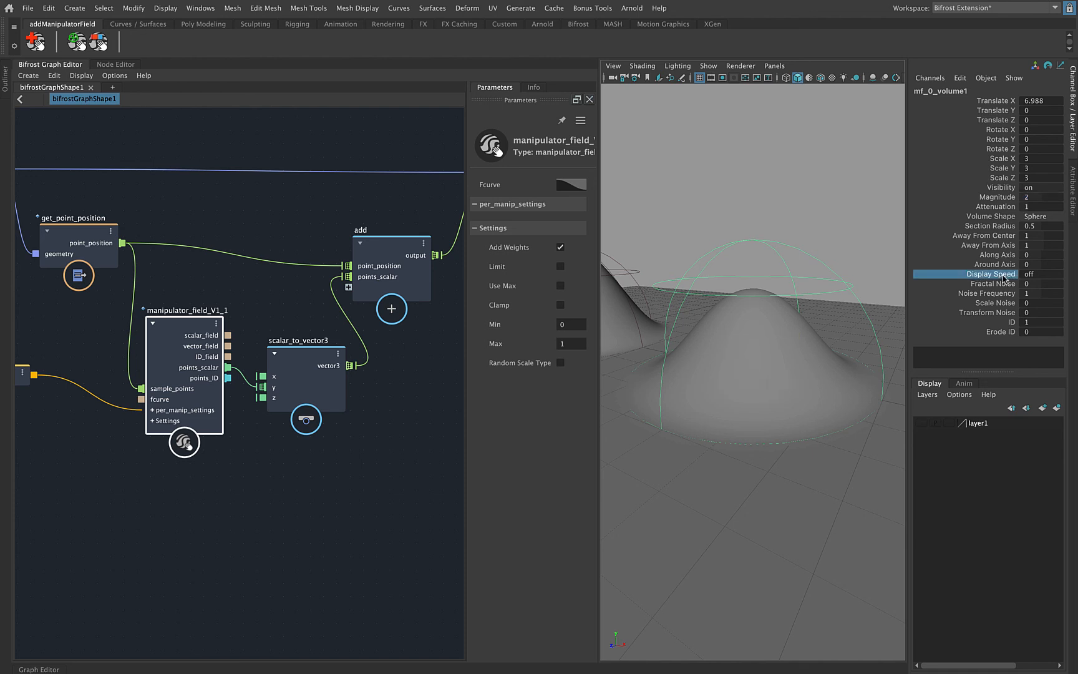
left_click(1001, 284)
left_click(997, 313, "shift")
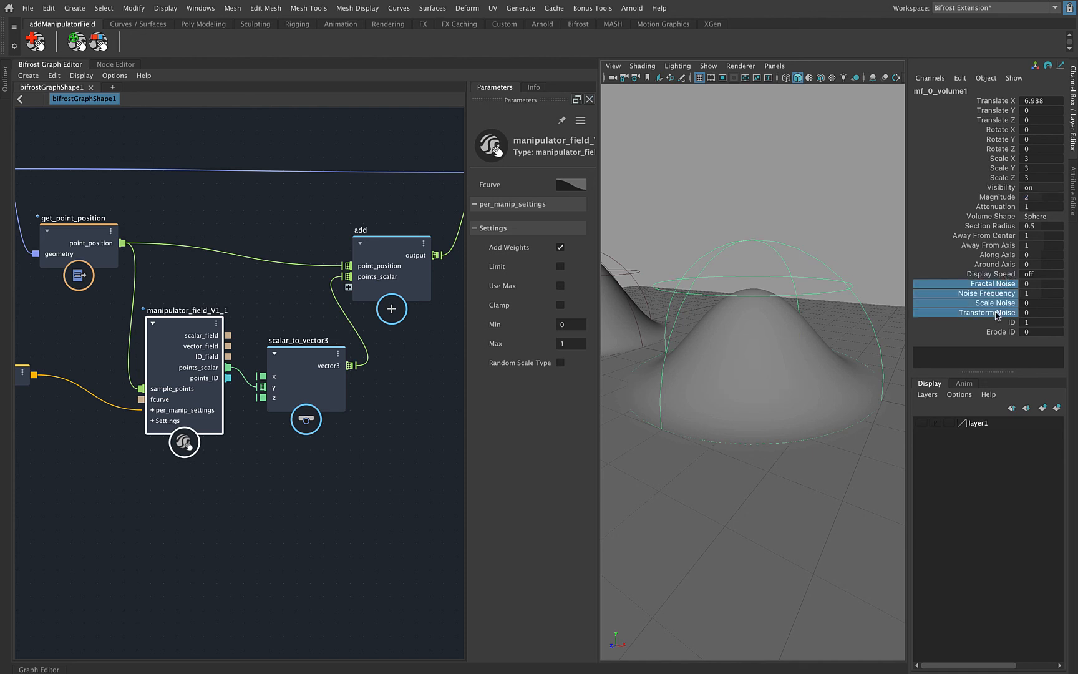
Set the Fractal Noise of mf_0_volume1 to -1.8
right_click_drag(767, 352, 638, 356, "alt")
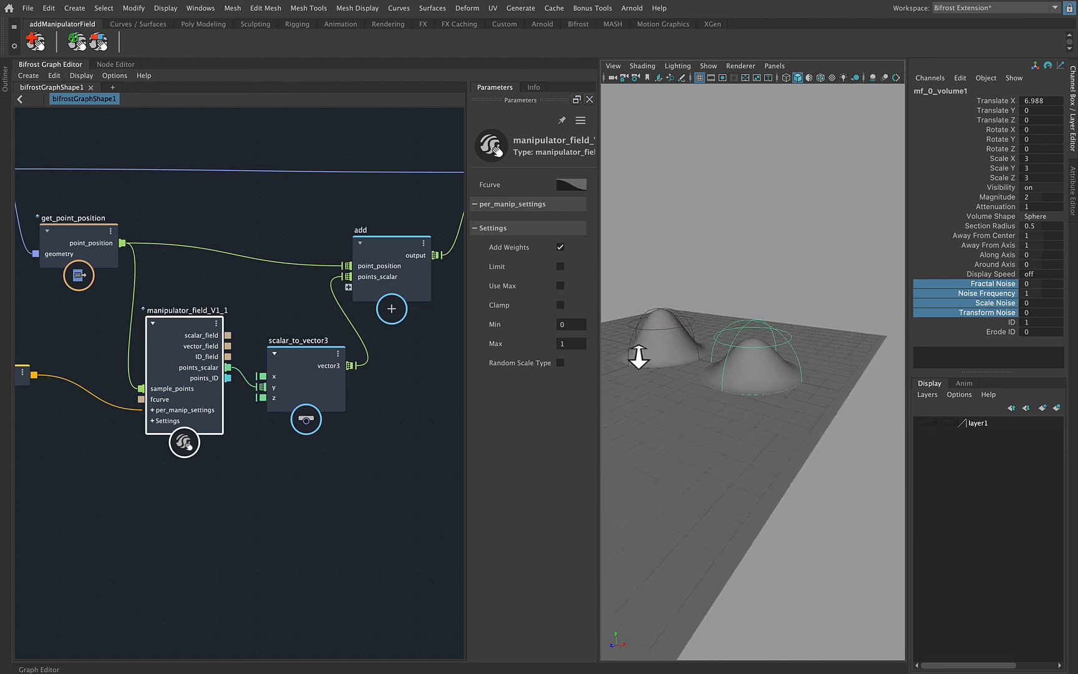
right_click_drag(726, 361, 795, 377, "alt")
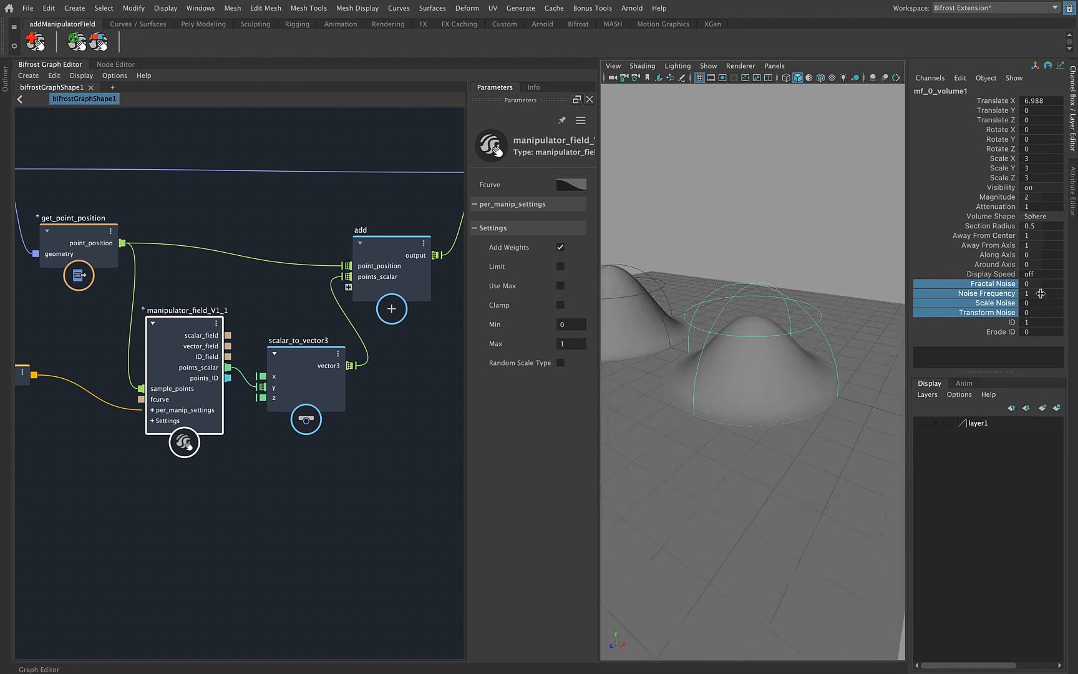
left_click(974, 285)
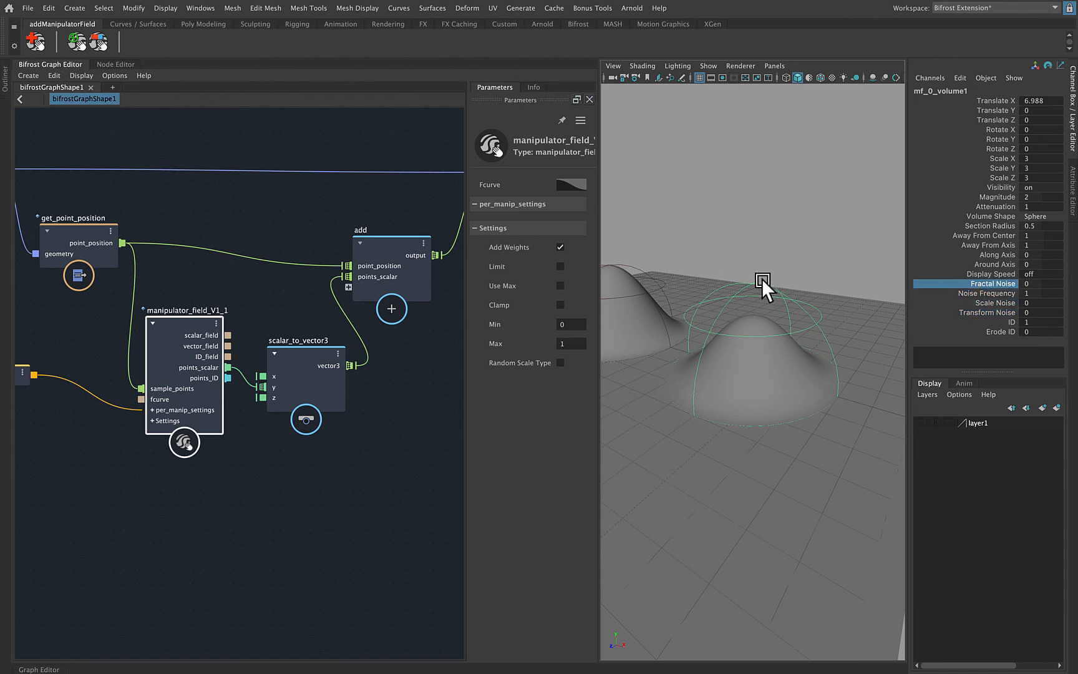
mouse_move(760, 287)
middle_mouse_down()
mouse_move(702, 281)
mouse_move(774, 281)
mouse_move(749, 284)
mouse_move(773, 287)
mouse_move(756, 289)
middle_mouse_up()
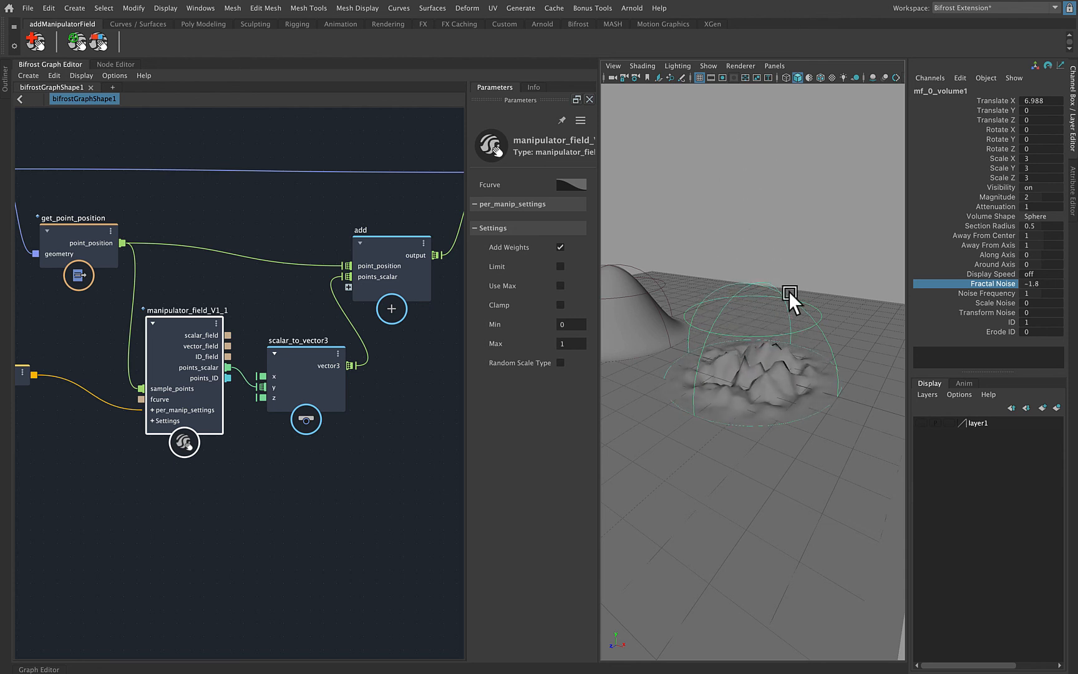
Try adjusting the Magnitude of mf_0_volume1 and change its Fractal Noise to -0.8
left_click(992, 197)
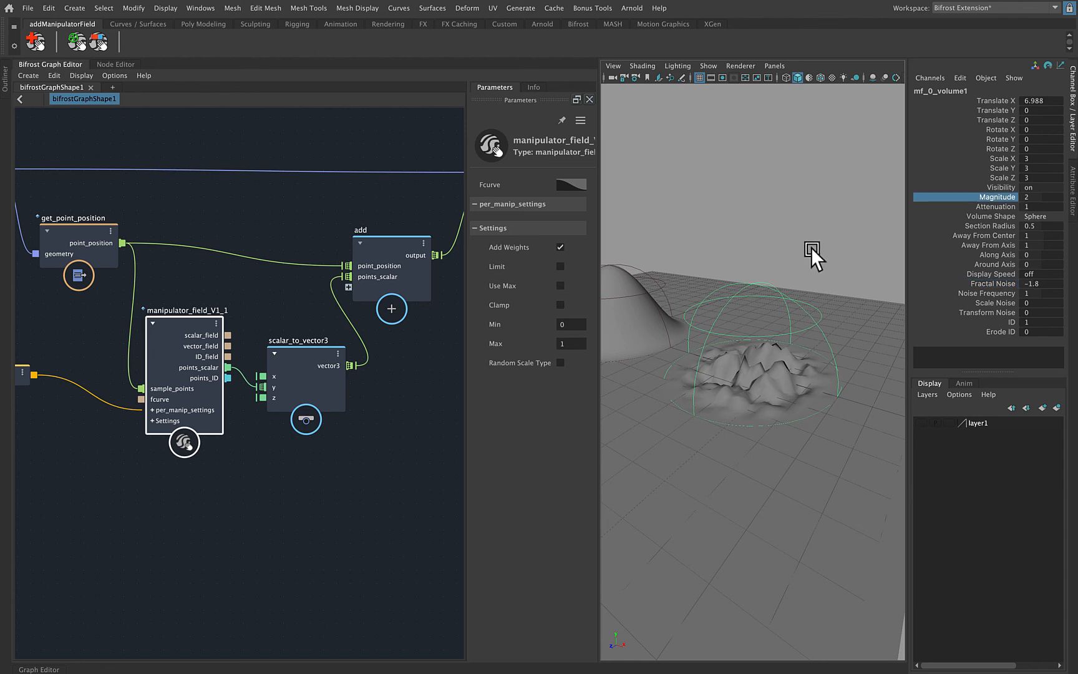
middle_click_drag(814, 257, 808, 251)
left_click(983, 284)
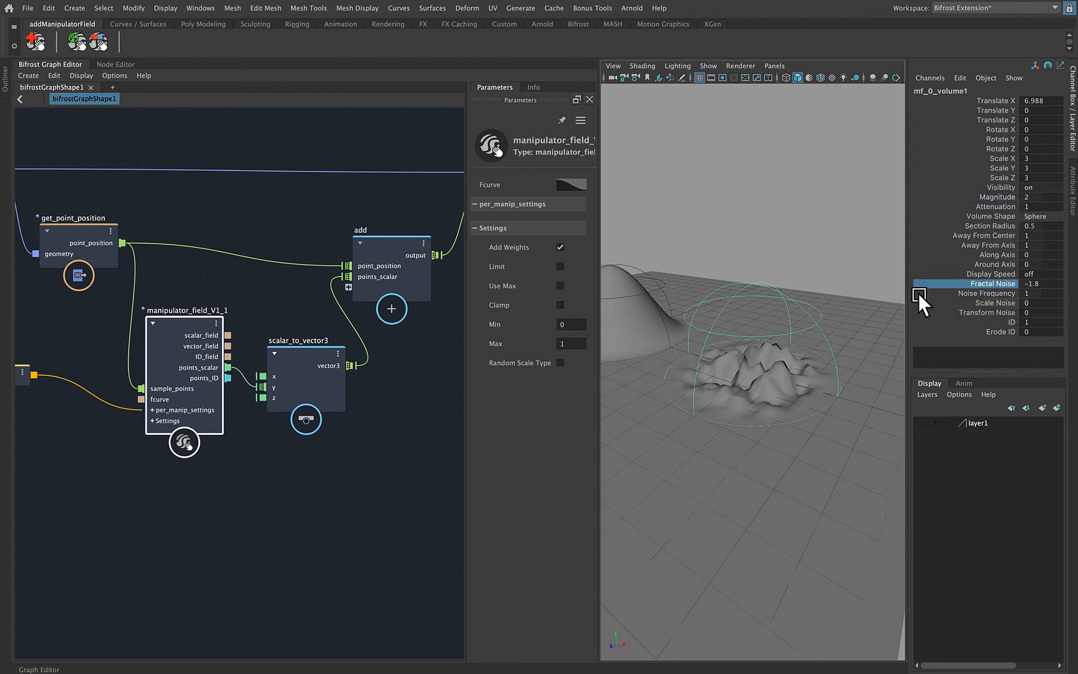
middle_click_drag(862, 312, 844, 336)
Select the Noise Frequency attribute and slide mf_0_volume1 toward the origin volume, to about 4.70 on X
left_click(995, 294)
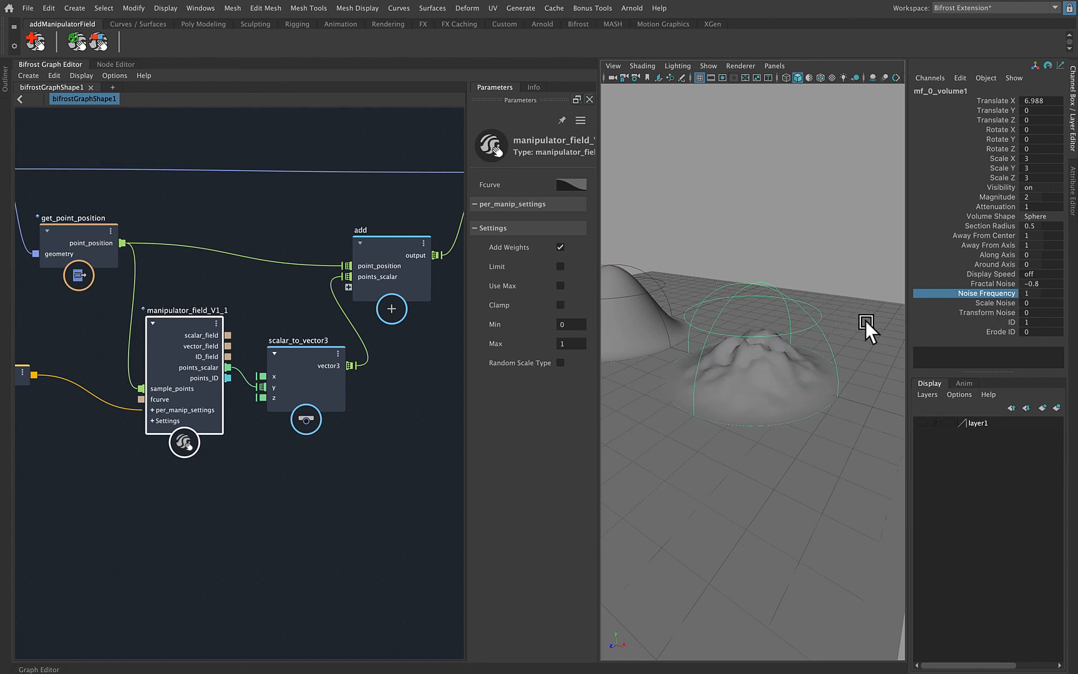
left_click_drag(866, 323, 731, 332, "alt")
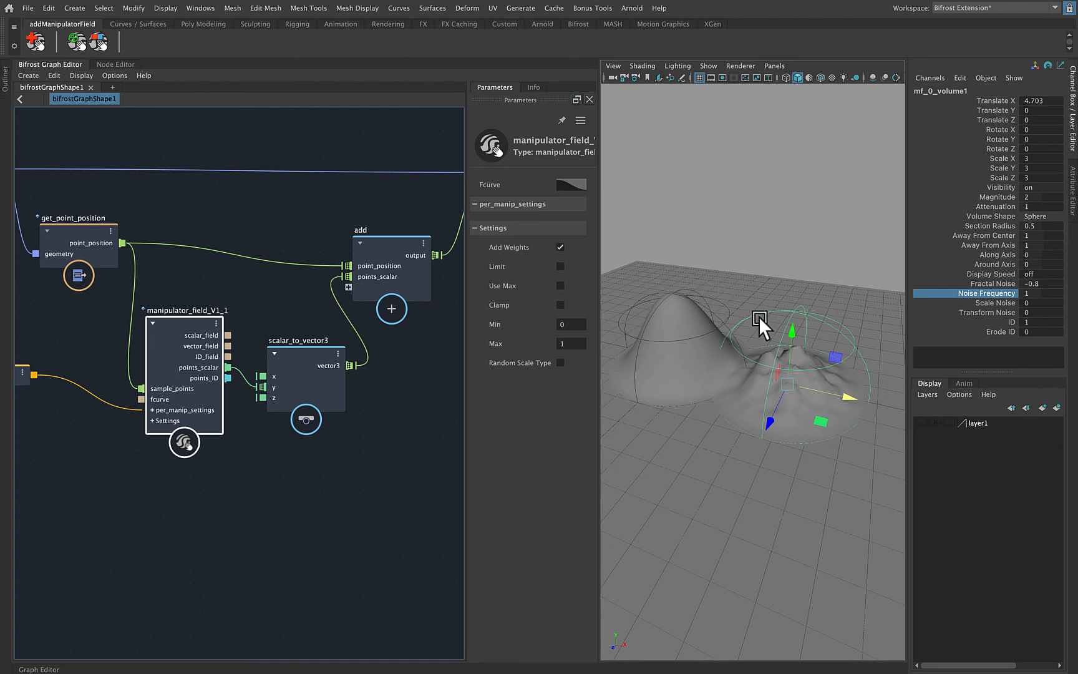
left_click_drag(757, 363, 774, 360, "alt")
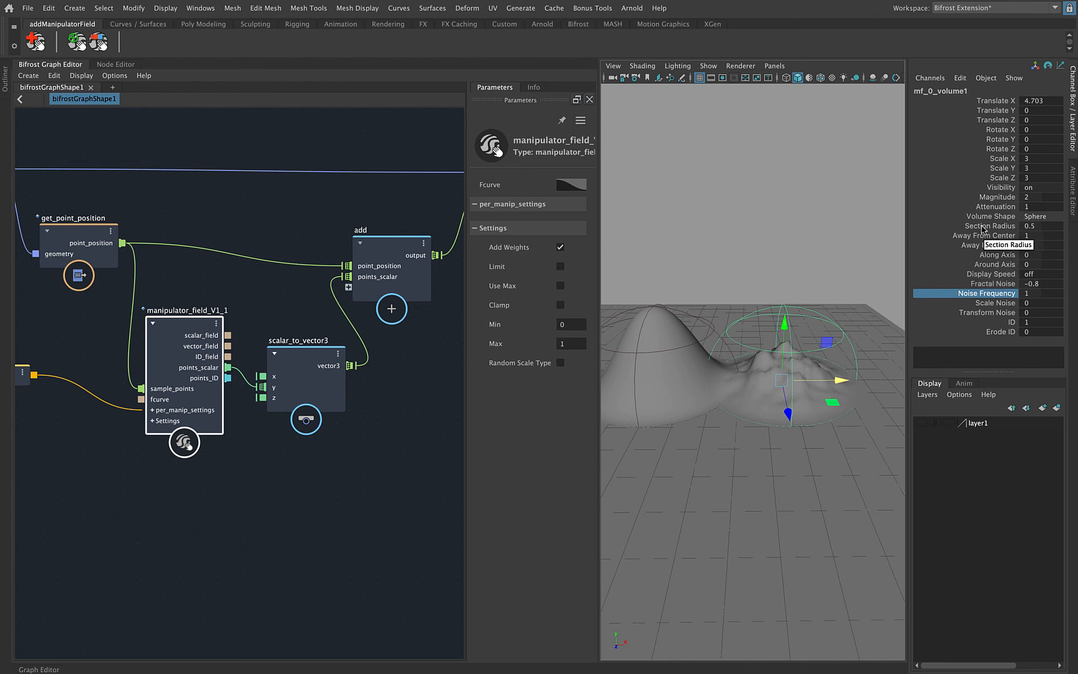
Remove mf_0_volume1 from the manipulator field, keeping only the volume at the origin
right_click_drag(743, 233, 655, 239, "alt")
left_click(656, 239)
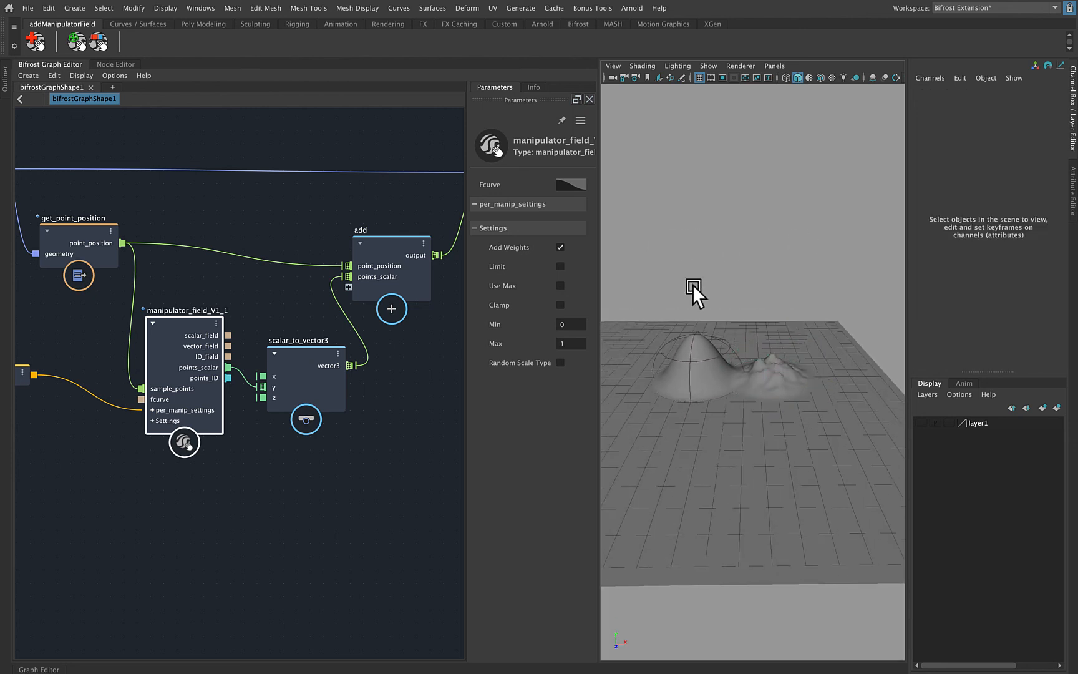
left_click(796, 333)
left_click(99, 42)
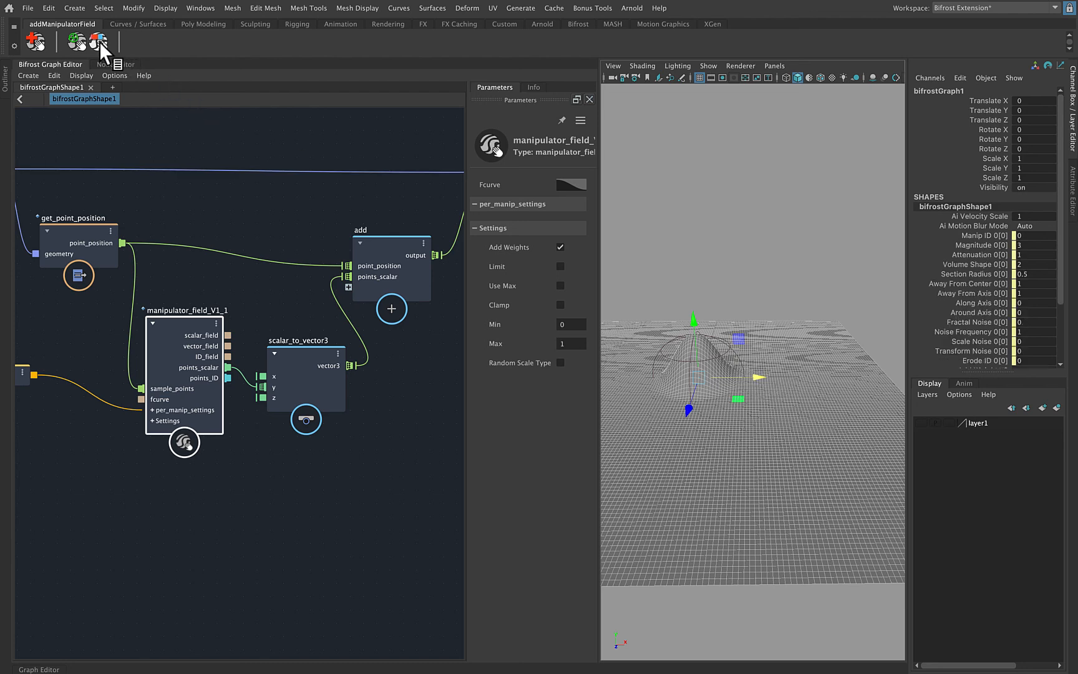
left_click(727, 227)
Move the scalar_to_vector3 node lower in the graph to free space beside the manipulator_field_V1_1 outputs
middle_click_drag(350, 331, 268, 369)
right_click_drag(214, 428, 279, 429, "alt")
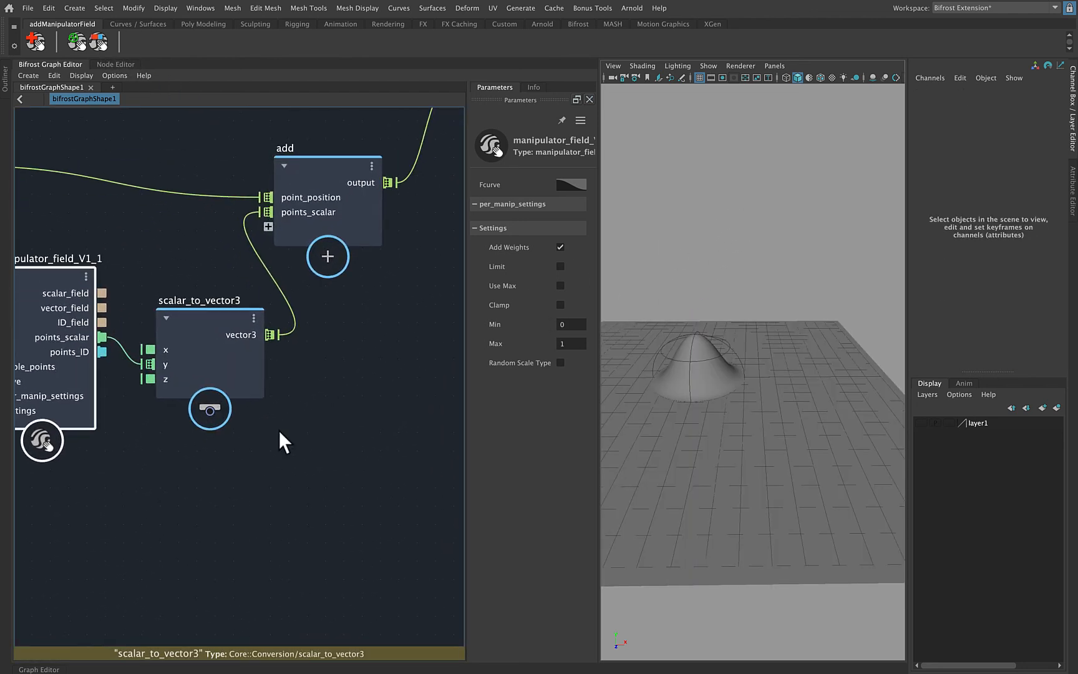
middle_click_drag(227, 432, 271, 445, "alt")
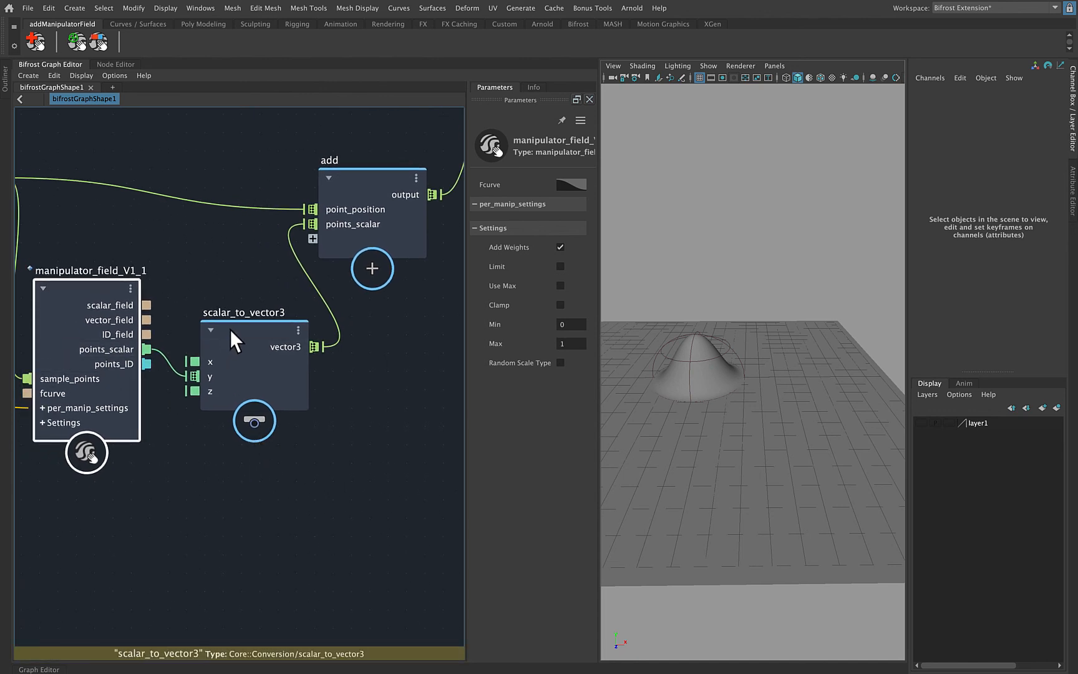
left_click_drag(246, 329, 267, 411)
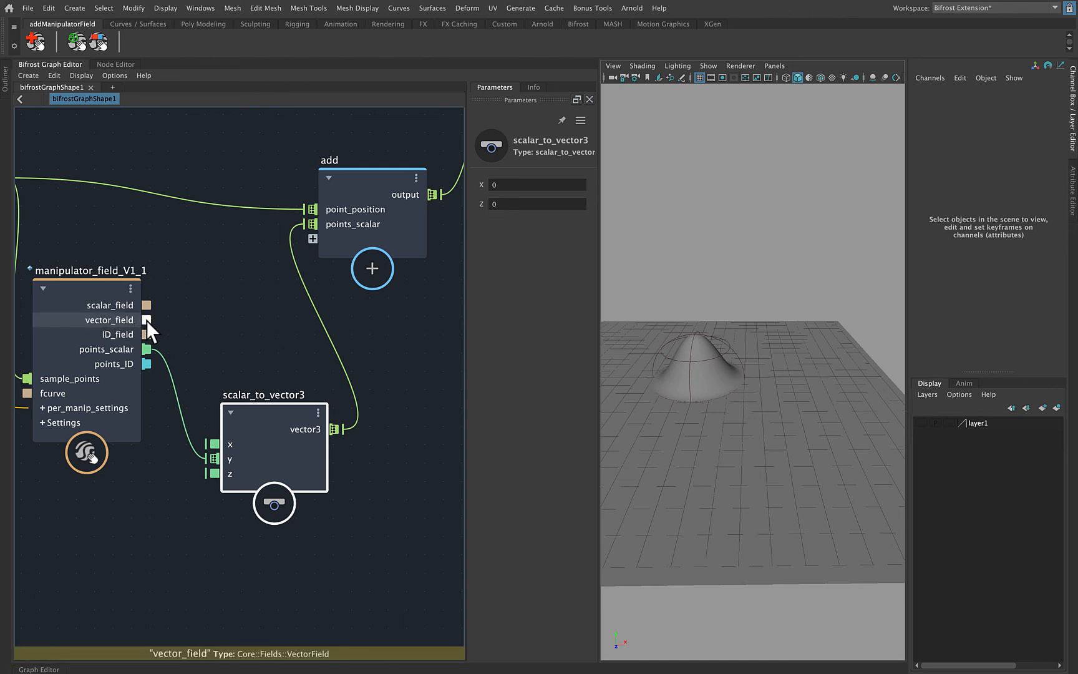
Add a sample_field node fed by the vector_field output of manipulator_field_V1_1 and place it above scalar_to_vector3
left_click_drag(147, 320, 291, 322)
type("sa")
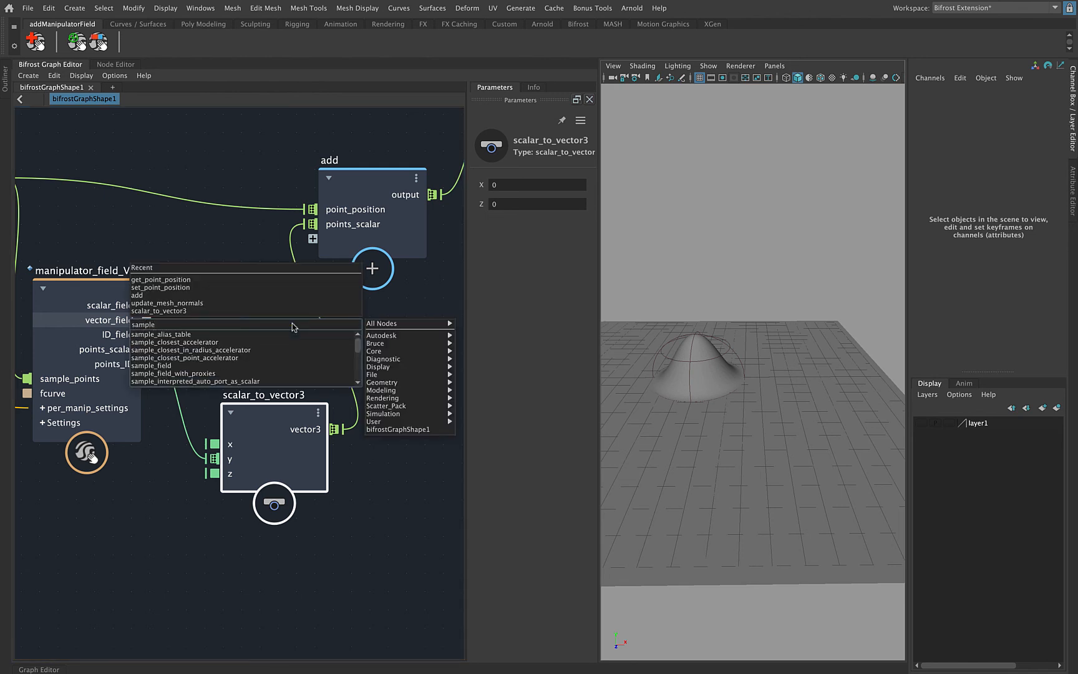
type("mple")
left_click(260, 365)
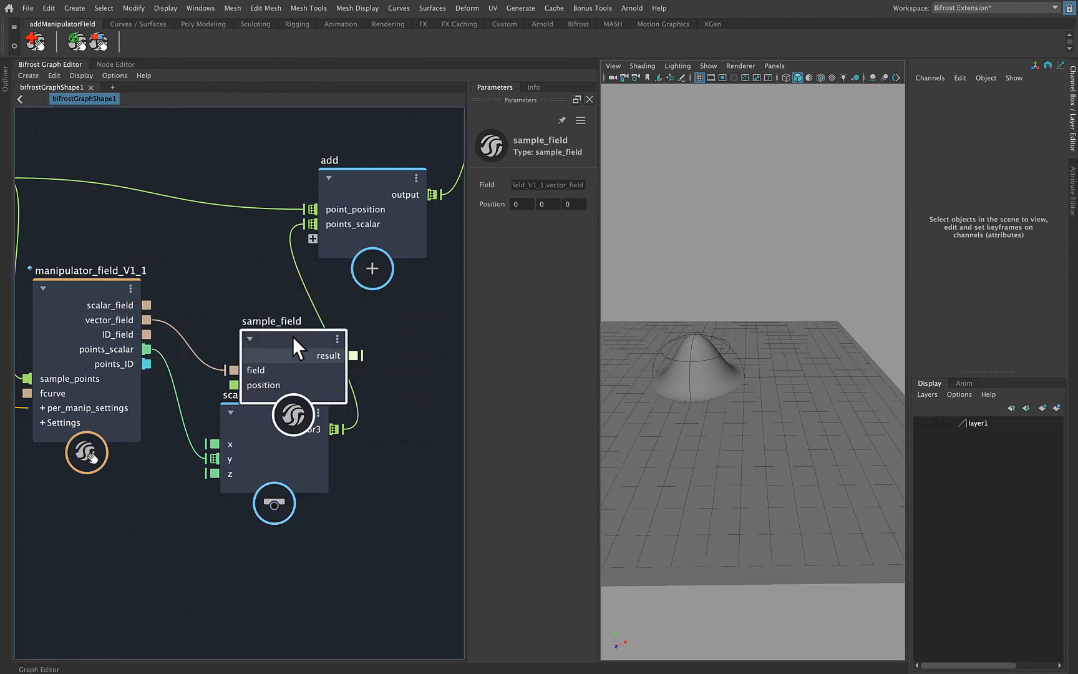
left_click_drag(294, 340, 252, 311)
left_click_drag(299, 433, 297, 524)
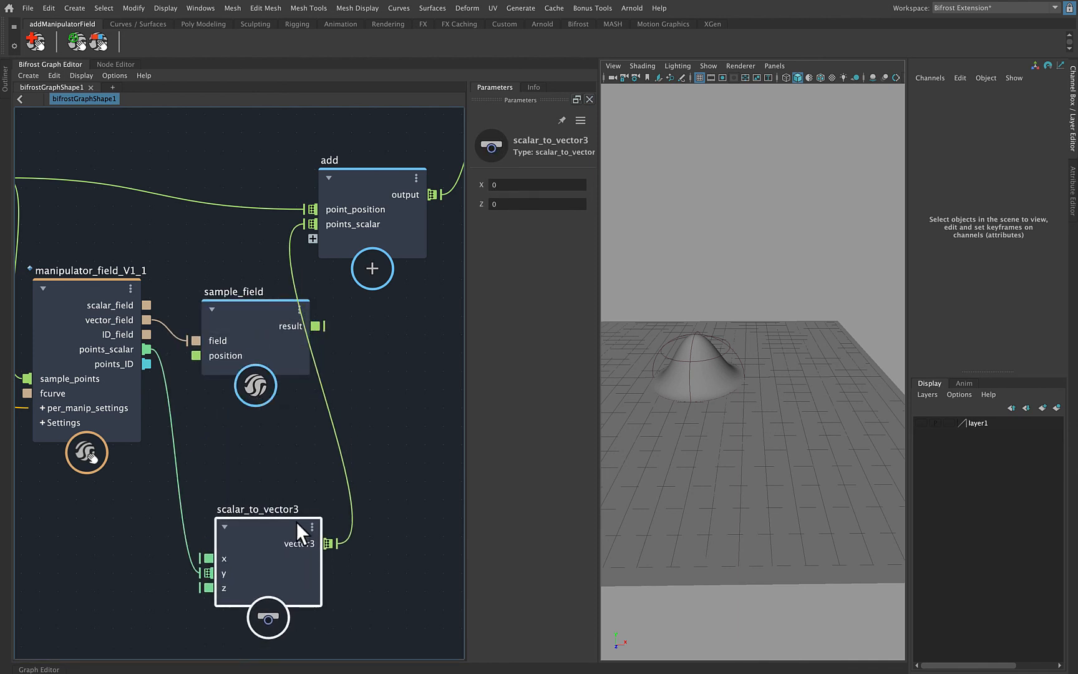
Shift the add, set_point_position, update_mesh_normals and output nodes farther along the graph to make room beside sample_field
middle_click_drag(425, 355, 249, 365, "alt")
right_click_drag(249, 364, 236, 350, "alt")
left_click_drag(291, 203, 523, 326)
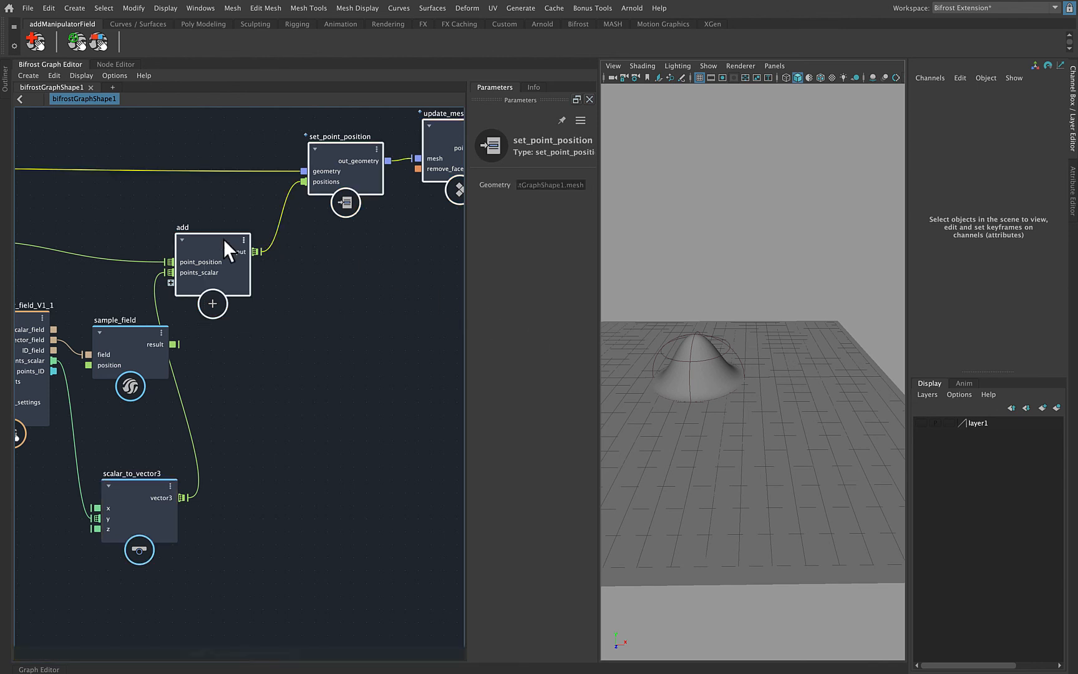
right_click_drag(407, 316, 355, 313, "alt")
middle_click_drag(356, 313, 226, 314, "alt")
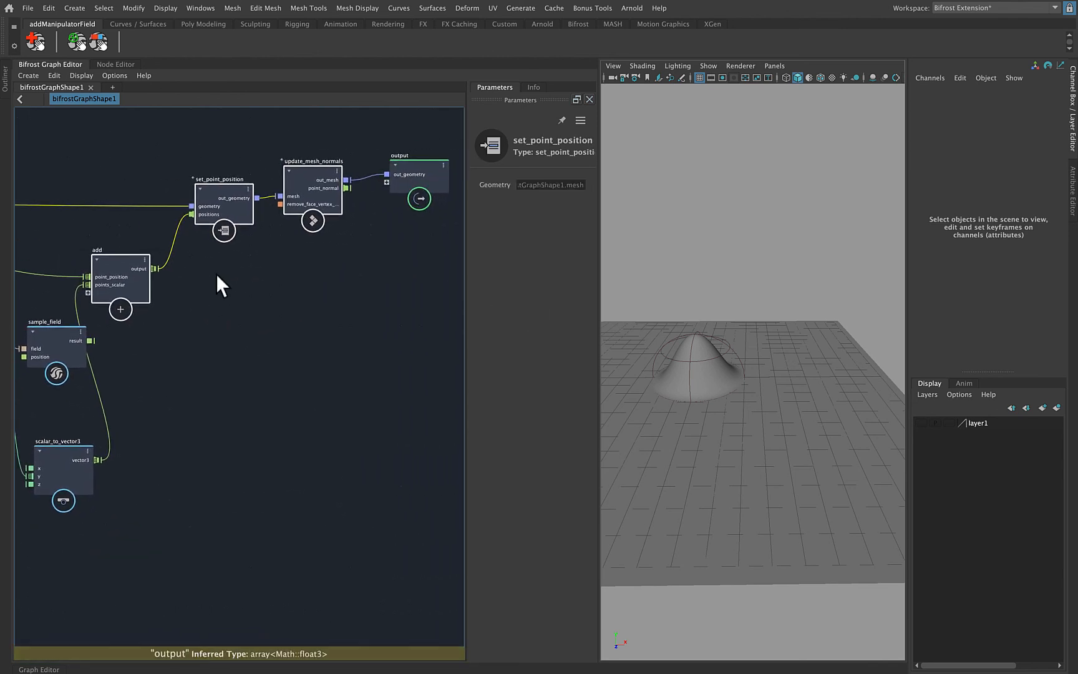
mouse_move(105, 144)
left_mouse_down()
mouse_move(326, 302)
mouse_move(385, 302)
left_mouse_up()
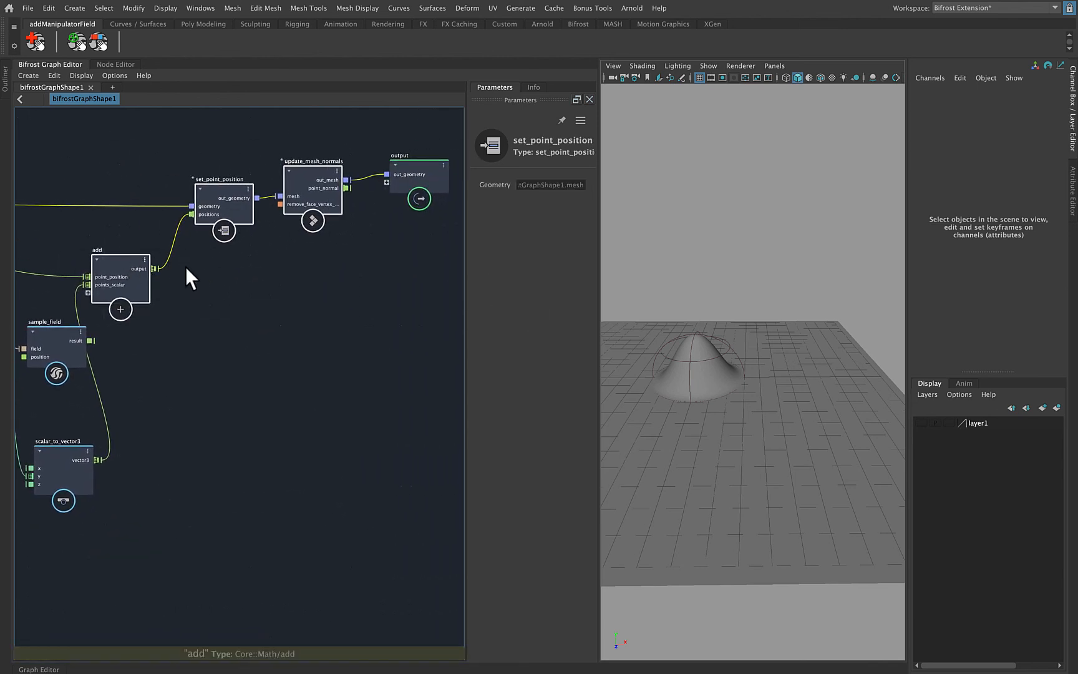
left_click(185, 266)
left_click_drag(119, 257, 139, 250)
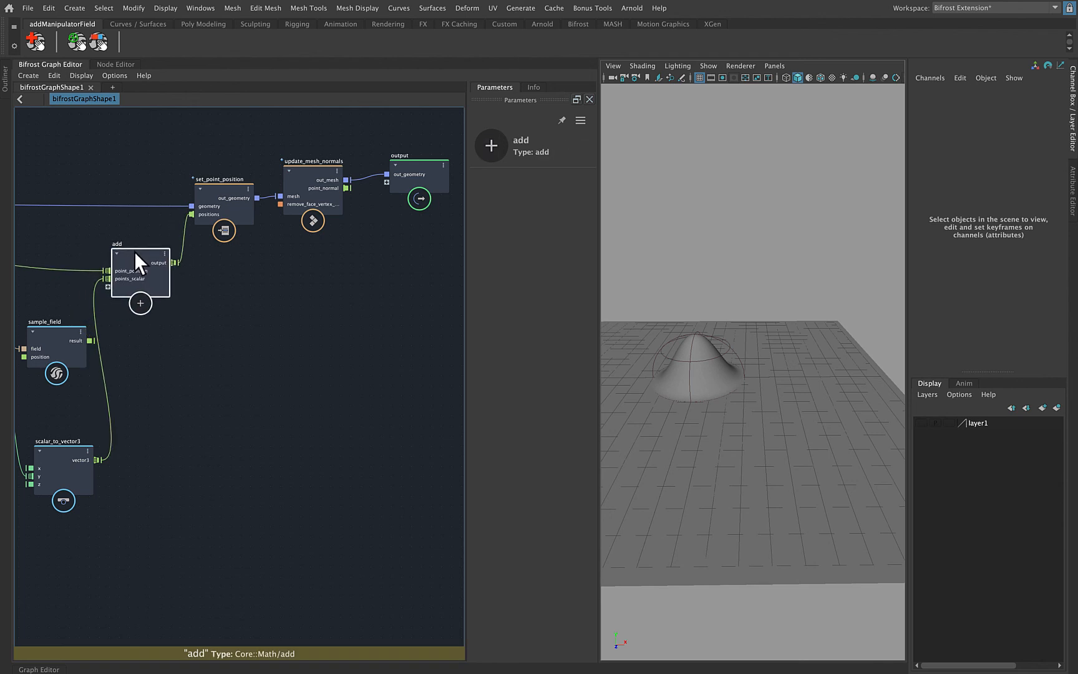
left_click_drag(119, 162, 446, 388)
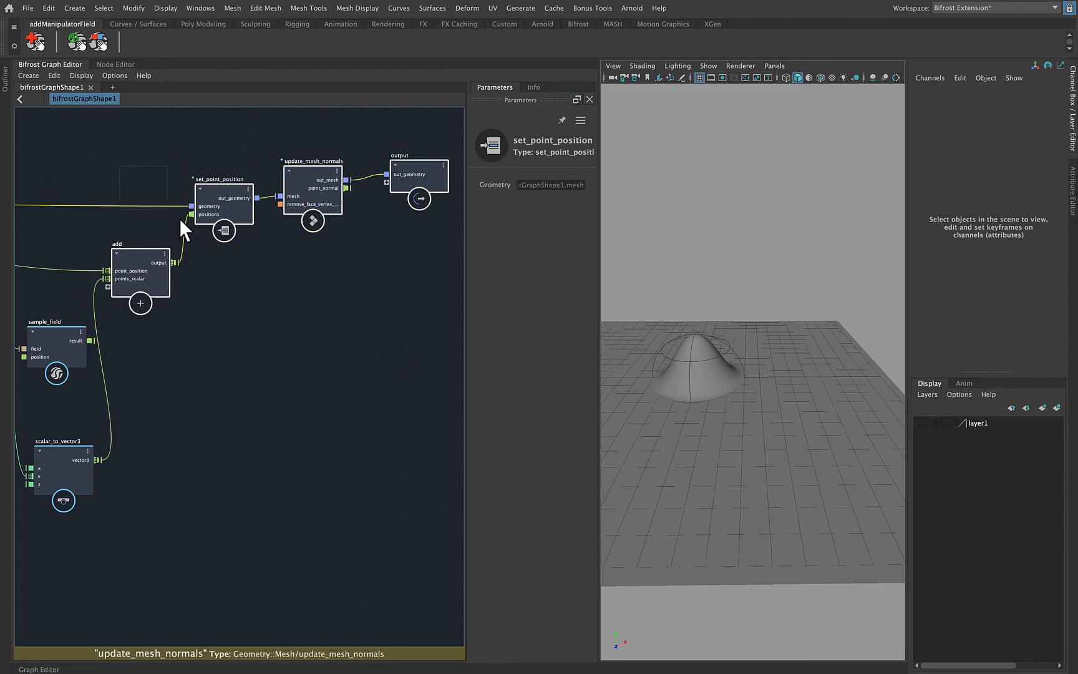
left_click_drag(230, 189, 252, 188)
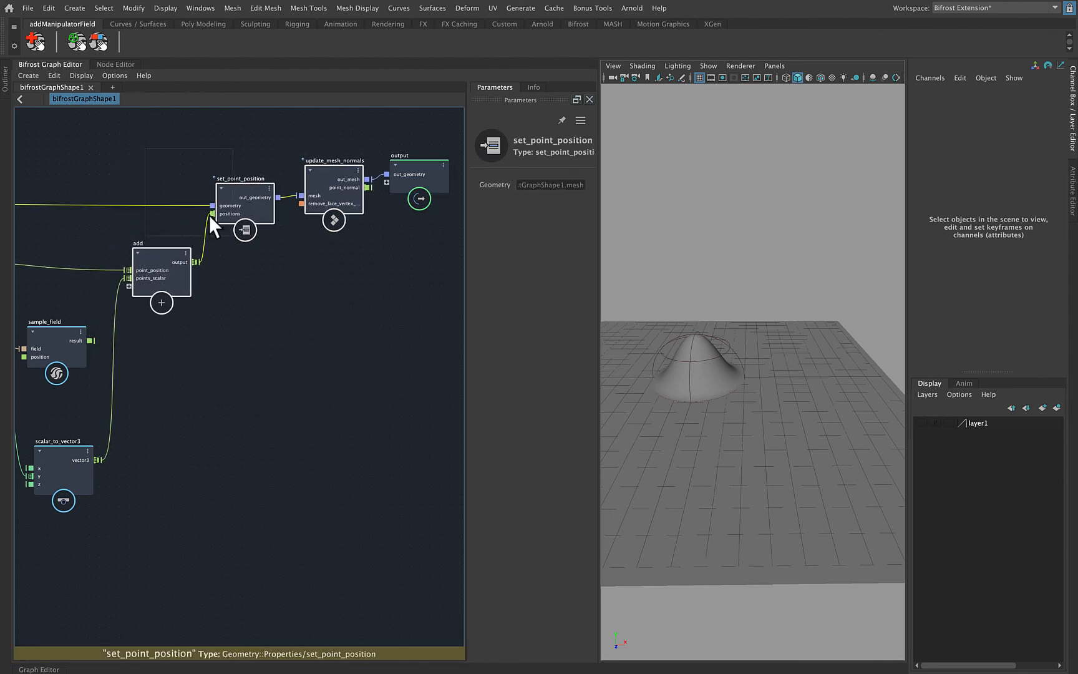
left_click_drag(154, 258, 197, 251)
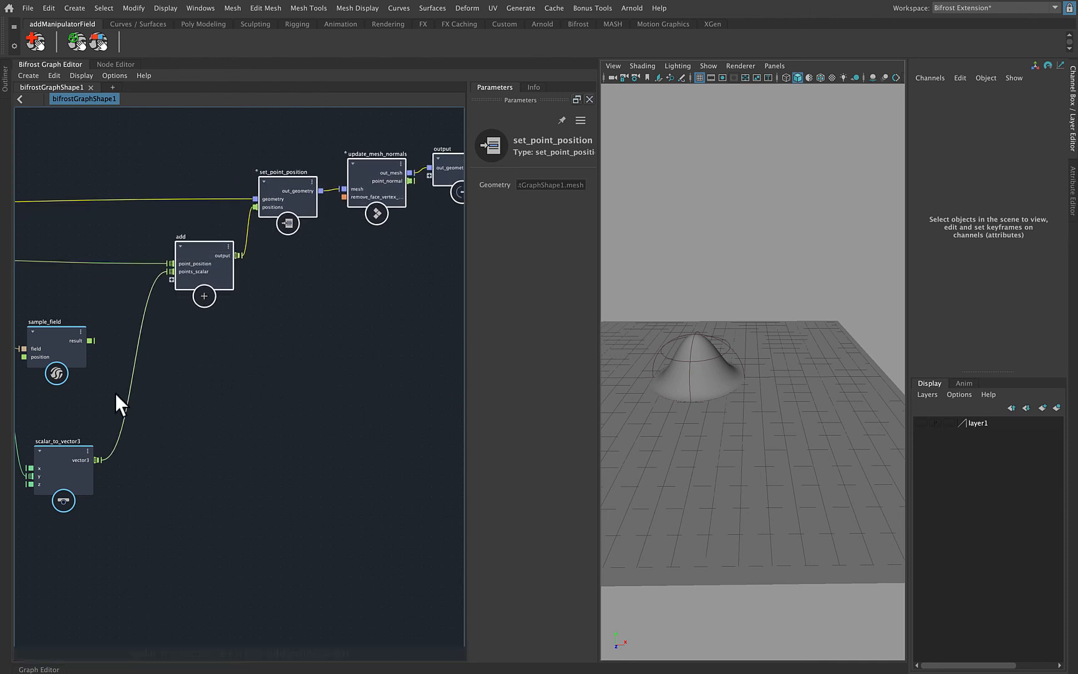
Connect the sample_field result to the points_scalar input of the add node, replacing the scalar_to_vector3 connection
middle_click_drag(115, 393, 258, 380, "alt")
right_click_drag(149, 403, 271, 368, "alt")
middle_click_drag(274, 352, 289, 425, "alt")
right_click_drag(315, 417, 250, 430, "alt")
middle_click_drag(322, 412, 259, 422, "alt")
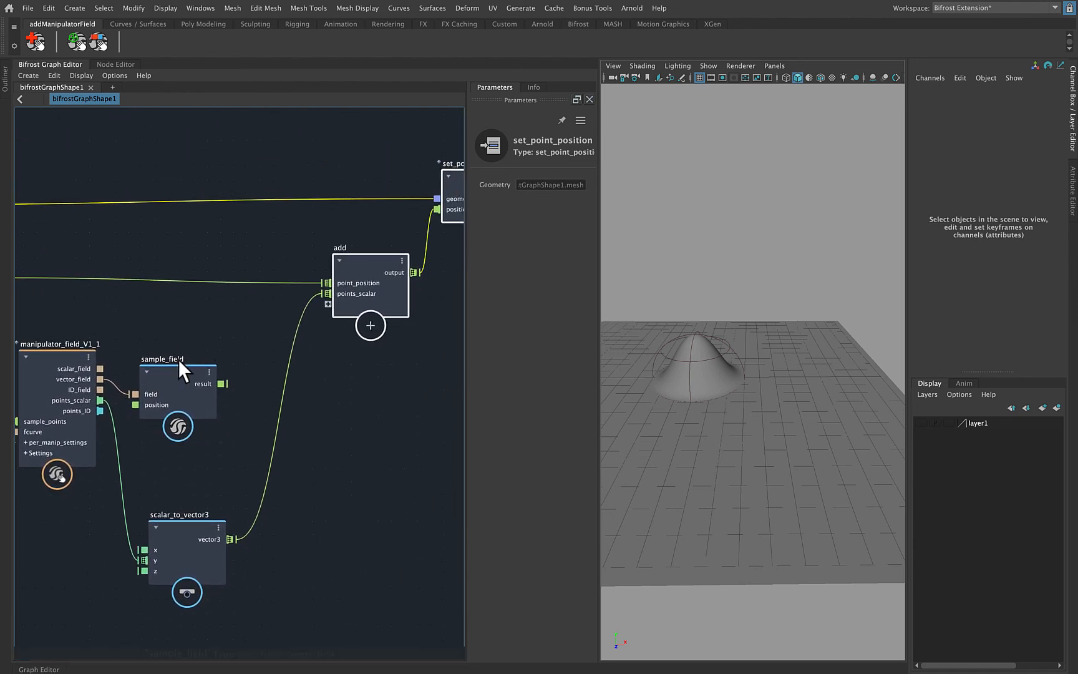
left_click_drag(177, 359, 327, 293)
middle_click_drag(206, 323, 333, 304, "alt")
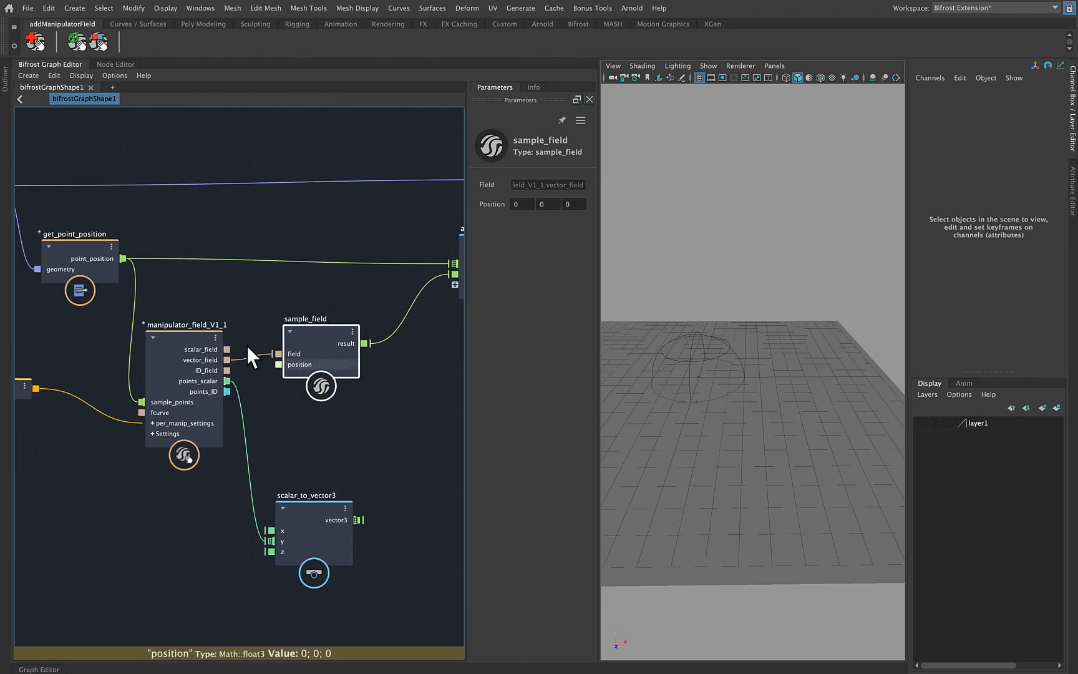
Connect point_position from get_point_position to the position input of sample_field, and move mf_0_volume to Translate Y 0.256
left_click_drag(123, 257, 278, 365)
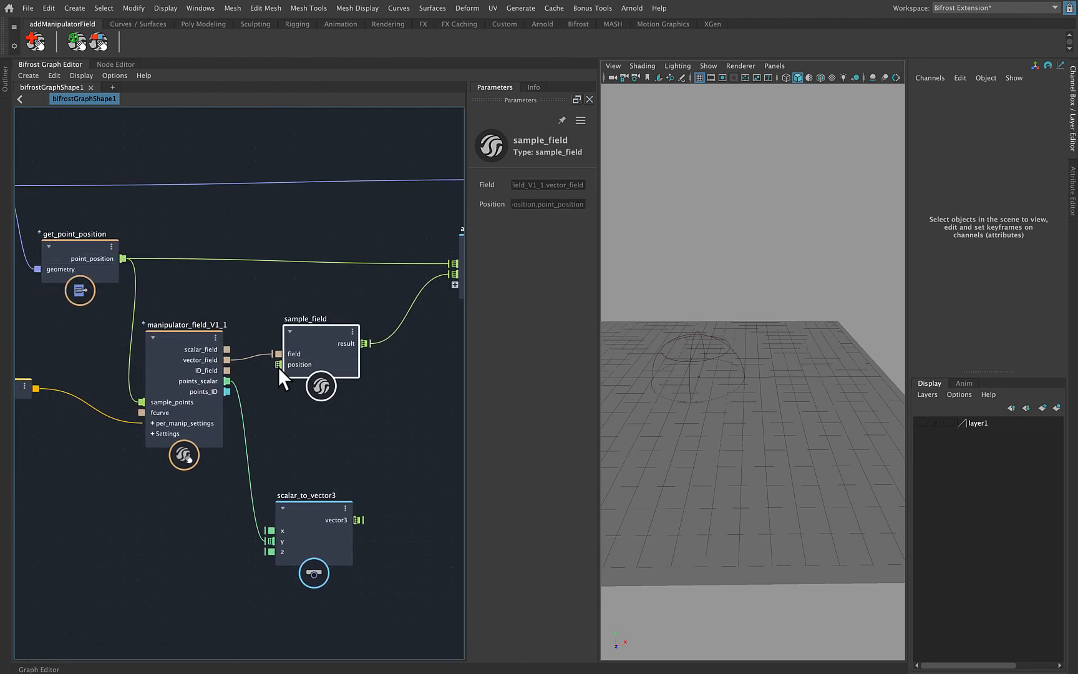
left_click(699, 334)
mouse_move(696, 322)
left_mouse_down()
mouse_move(687, 287)
mouse_move(693, 341)
mouse_move(693, 326)
left_mouse_up()
right_click_drag(677, 381, 780, 404, "alt")
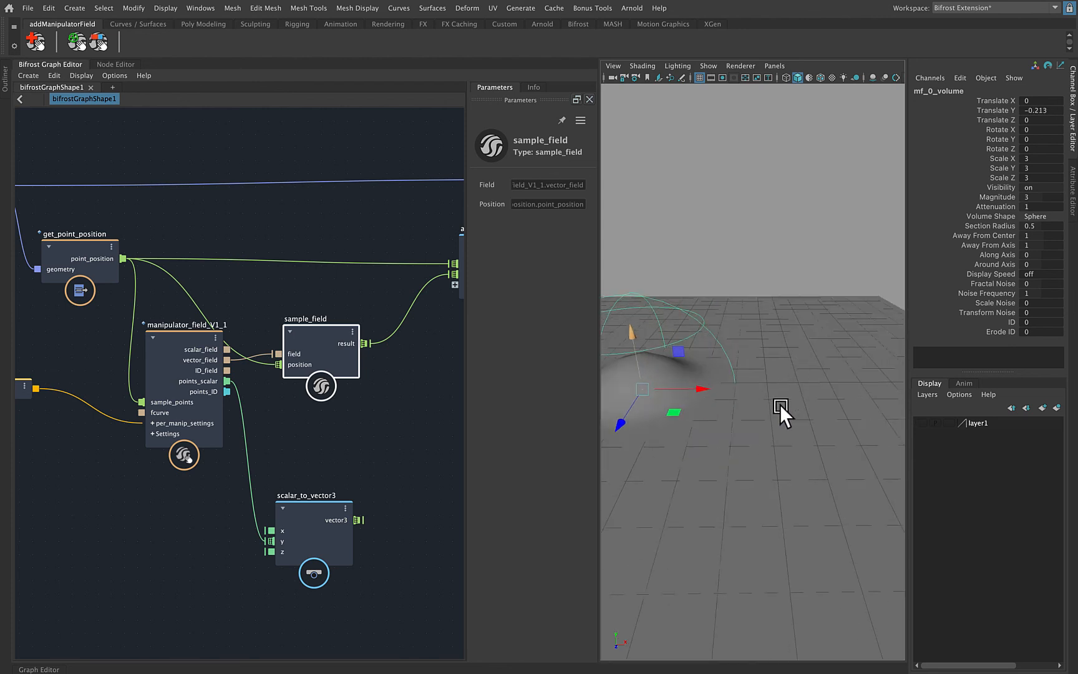
left_click_drag(780, 404, 821, 290, "alt")
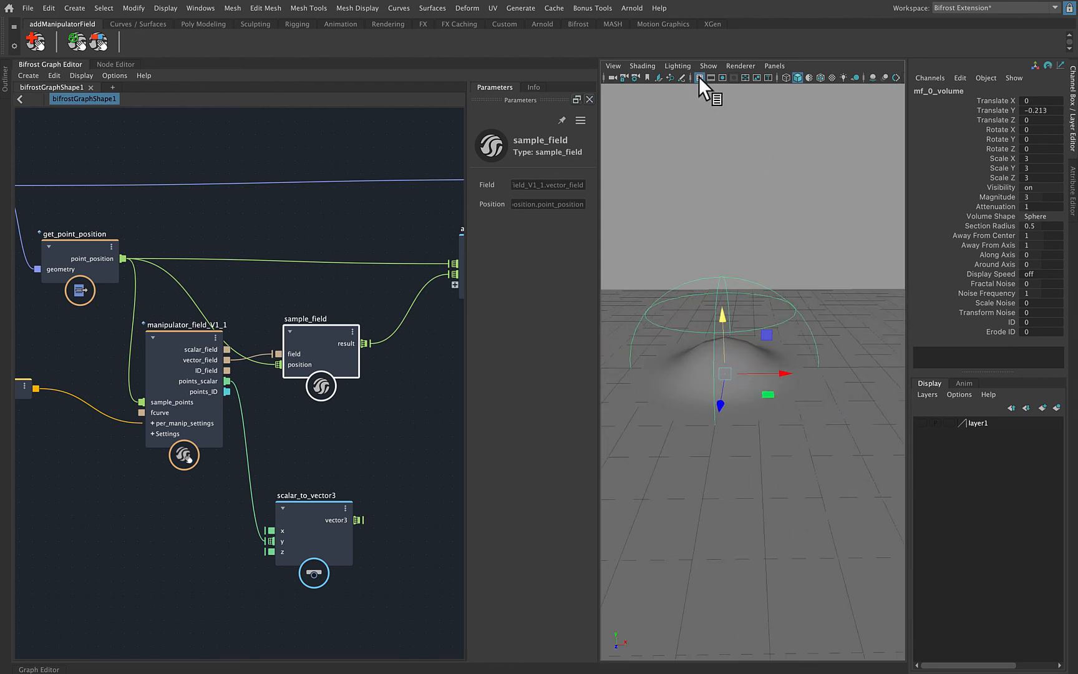
mouse_move(724, 317)
left_mouse_down()
mouse_move(727, 260)
mouse_move(712, 385)
mouse_move(715, 283)
mouse_move(714, 302)
left_mouse_up()
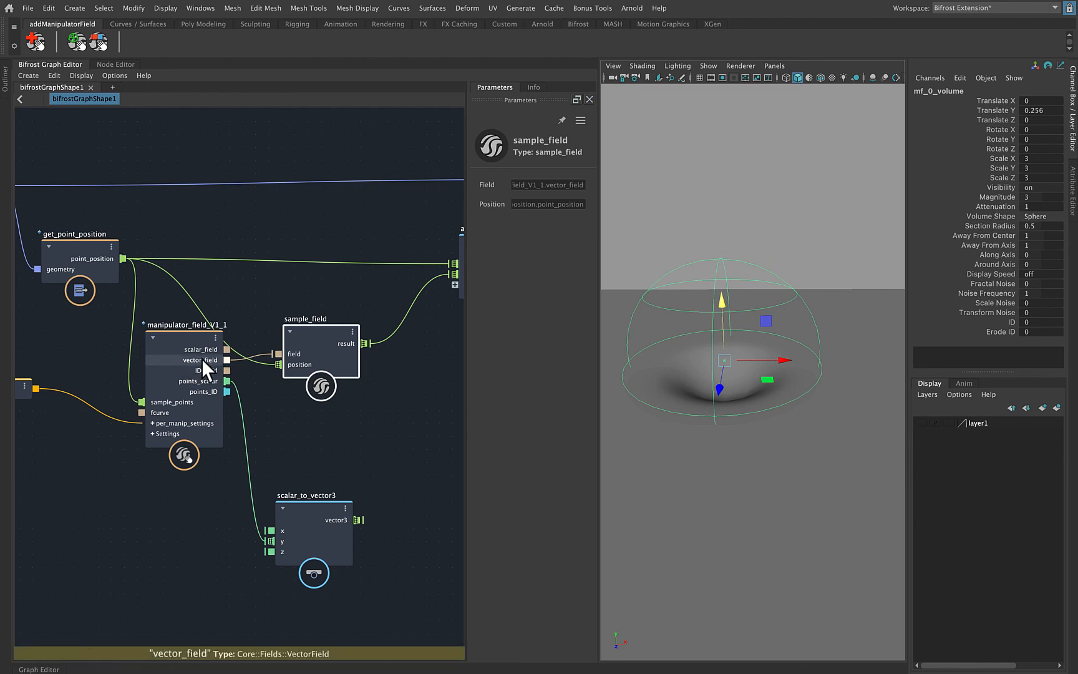
Set the Magnitude of mf_0_volume to 4
left_click(992, 197)
middle_click_drag(828, 211, 833, 216)
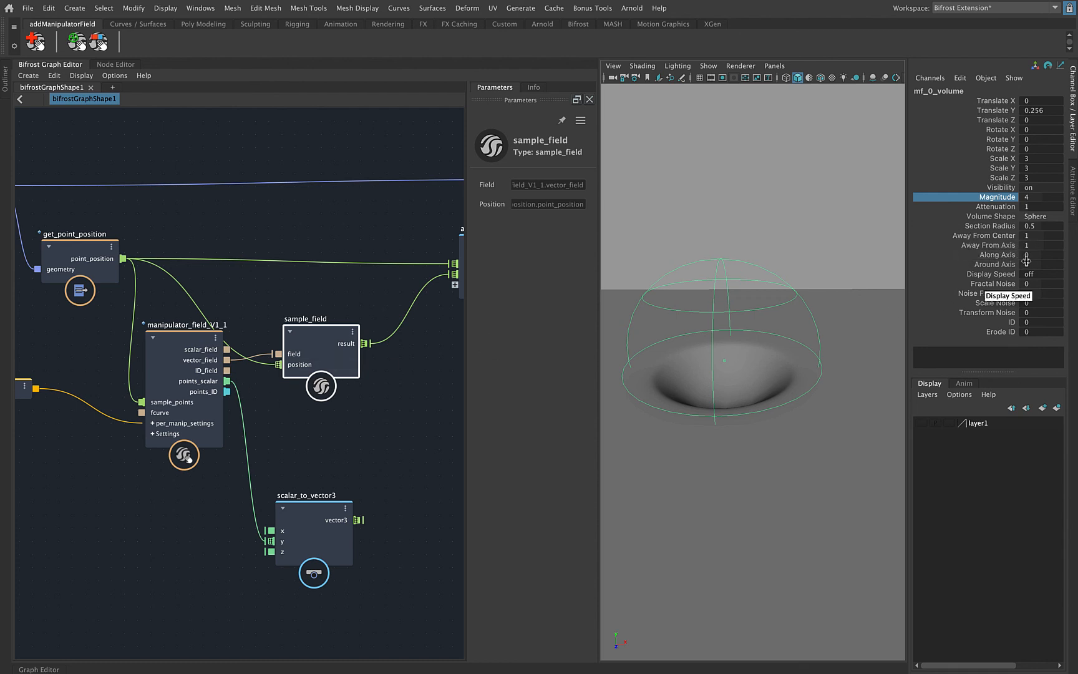
left_click_drag(984, 236, 979, 273)
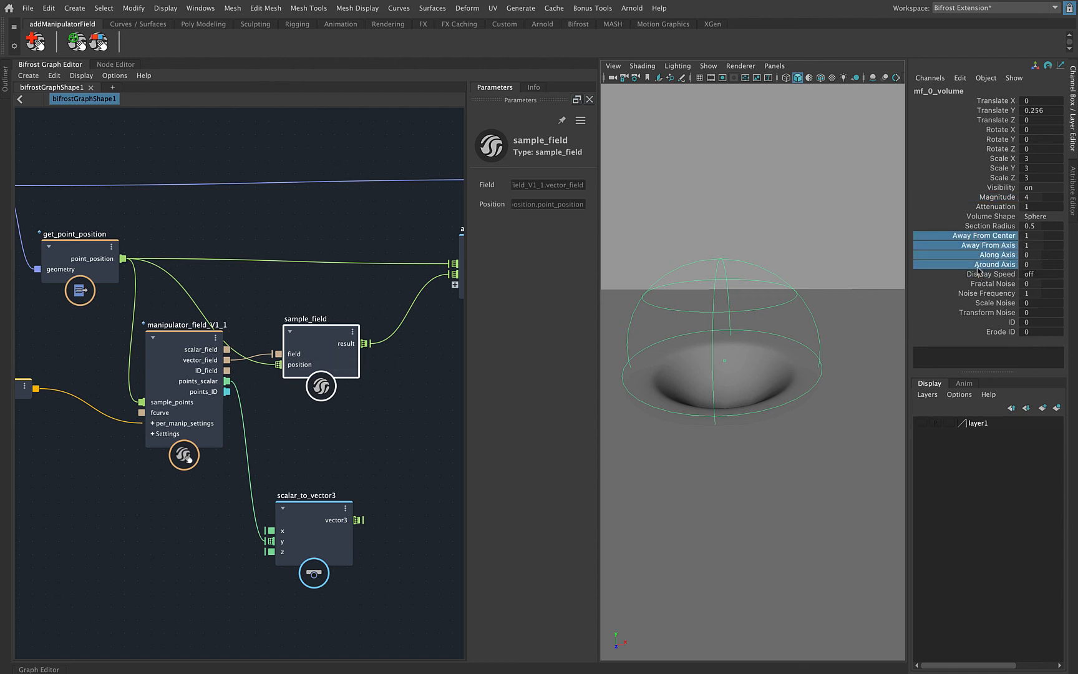
left_click(747, 194)
left_click(760, 270)
Add a vector_field_scope node fed by the vector_field output of manipulator_field_V1_1 and place it below the add node
middle_click_drag(353, 399, 176, 303, "alt")
left_click_drag(52, 260, 286, 357)
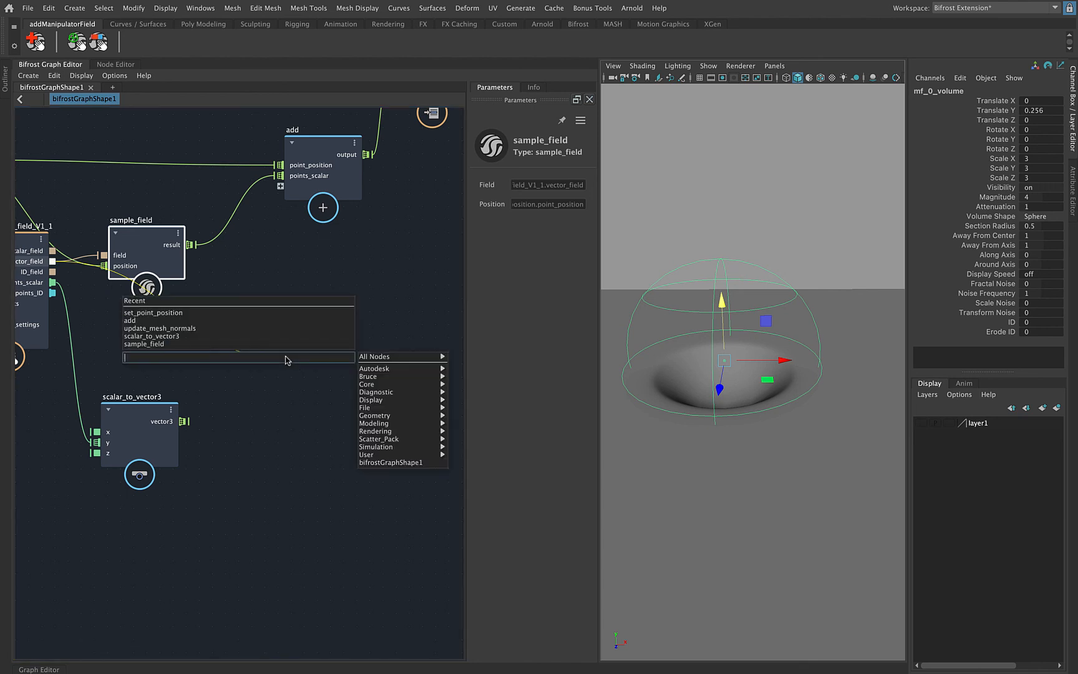
type("vect")
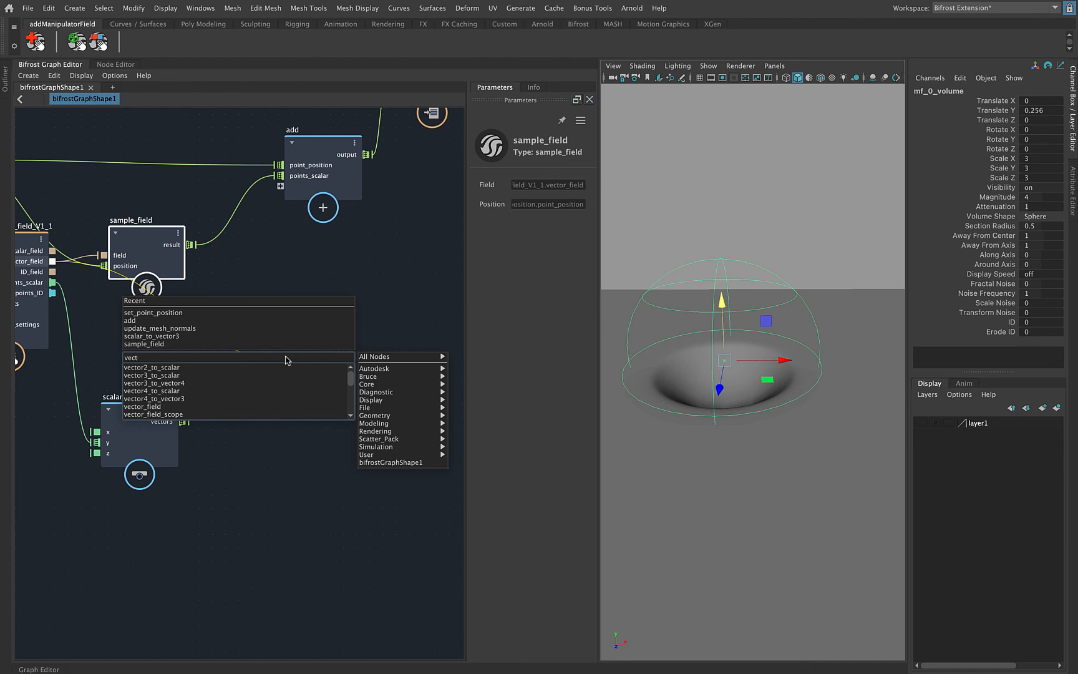
scroll(226, 394, "down", 3)
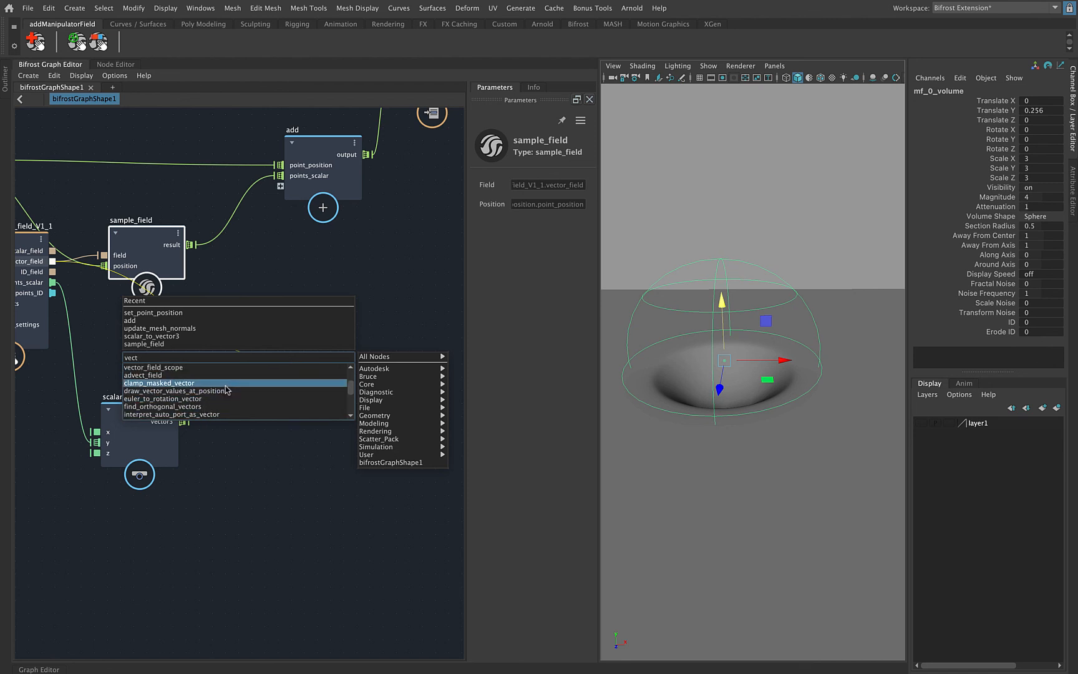
left_click(191, 367)
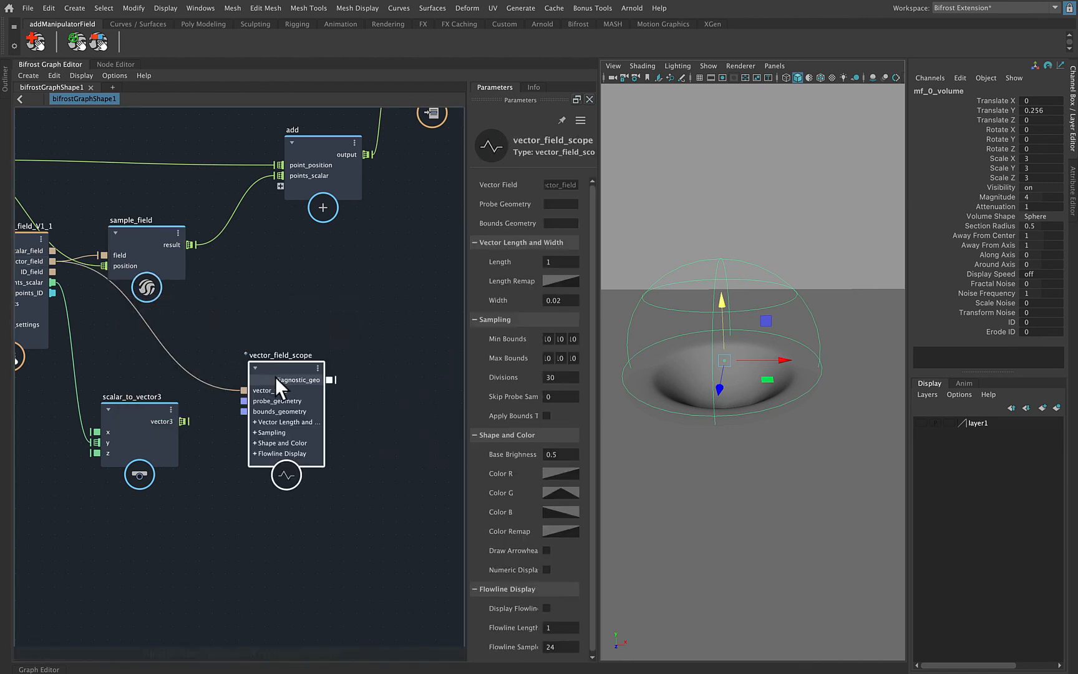
left_click_drag(288, 367, 324, 323)
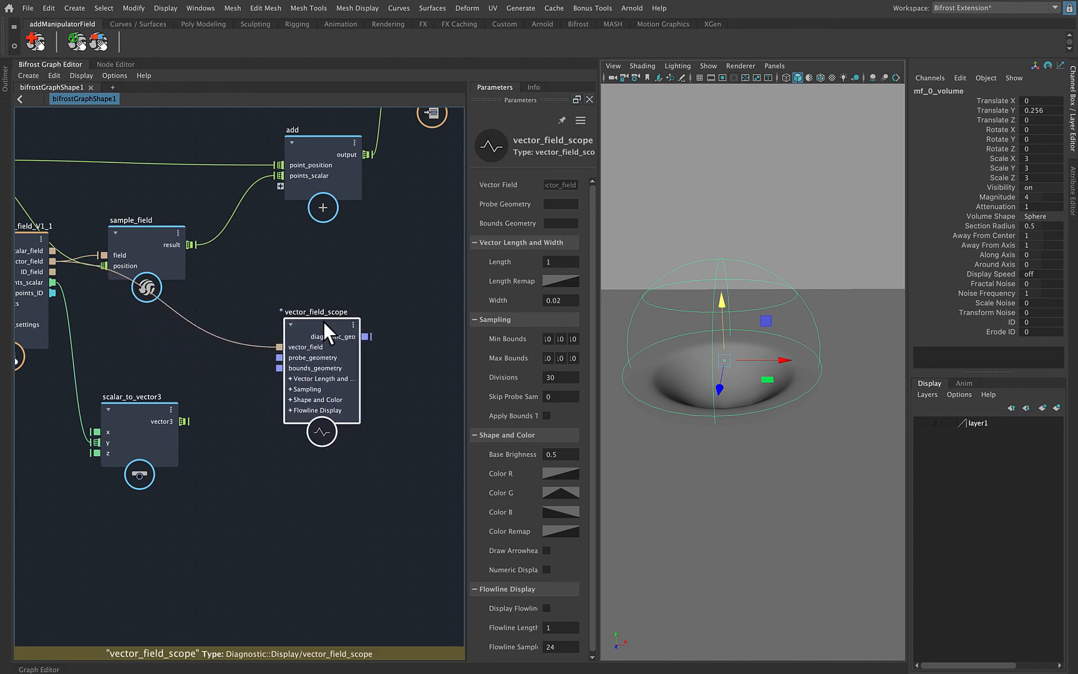
Shift the output node farther along the graph and connect diagnostic_geo of vector_field_scope to it as an additional output
middle_click_drag(356, 244, 108, 366)
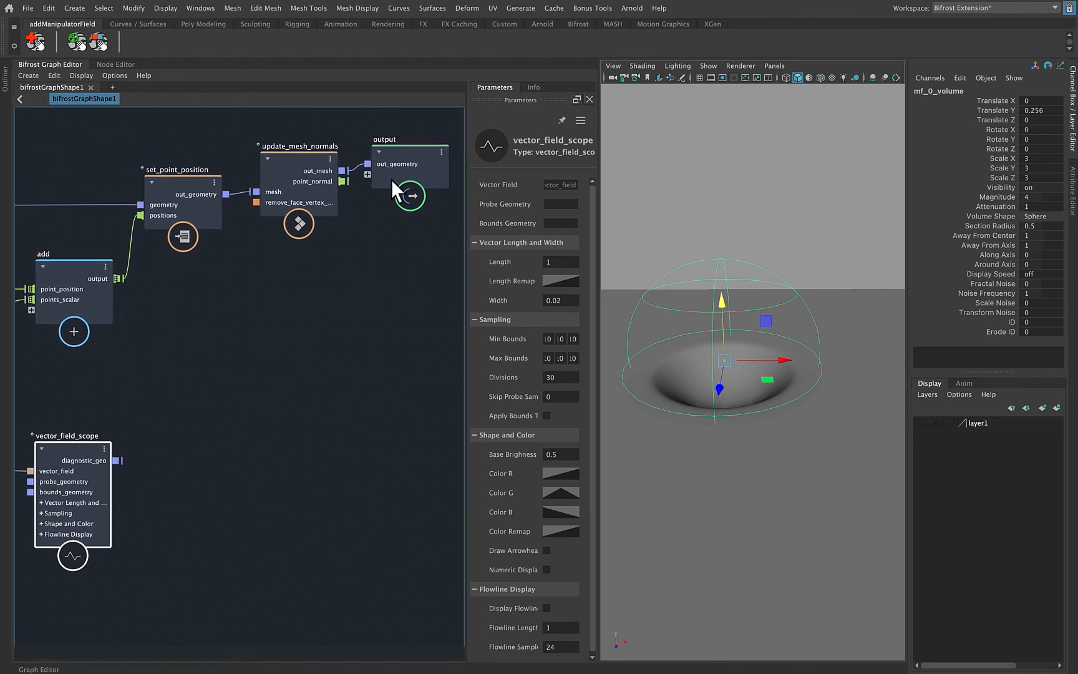
left_click_drag(399, 147, 429, 150)
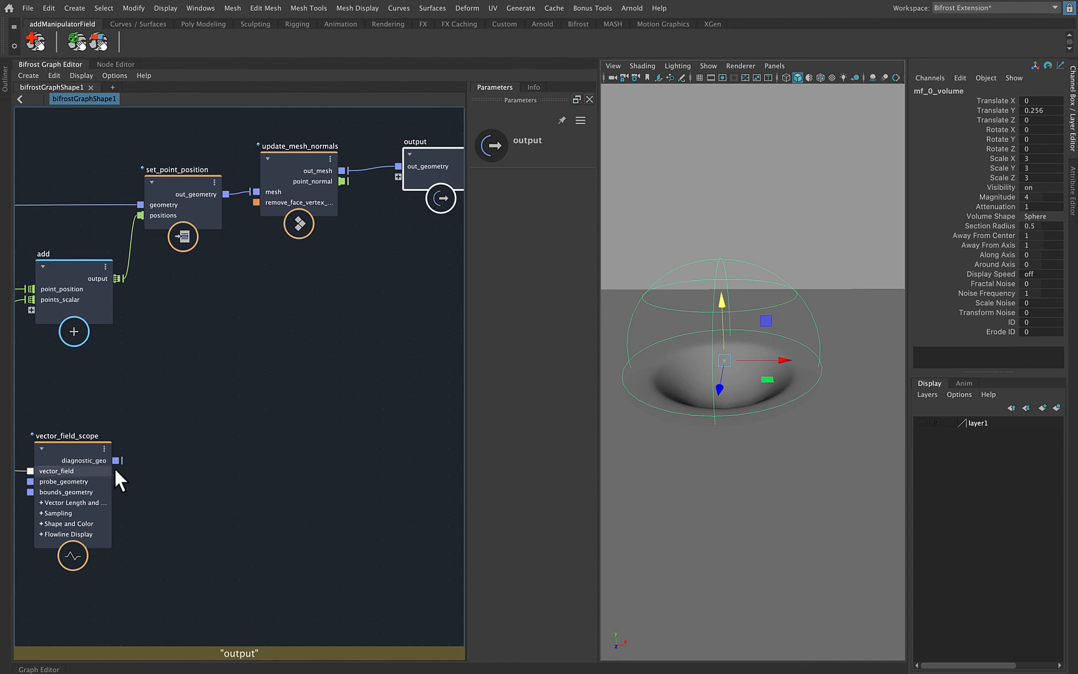
left_click_drag(116, 461, 567, 240)
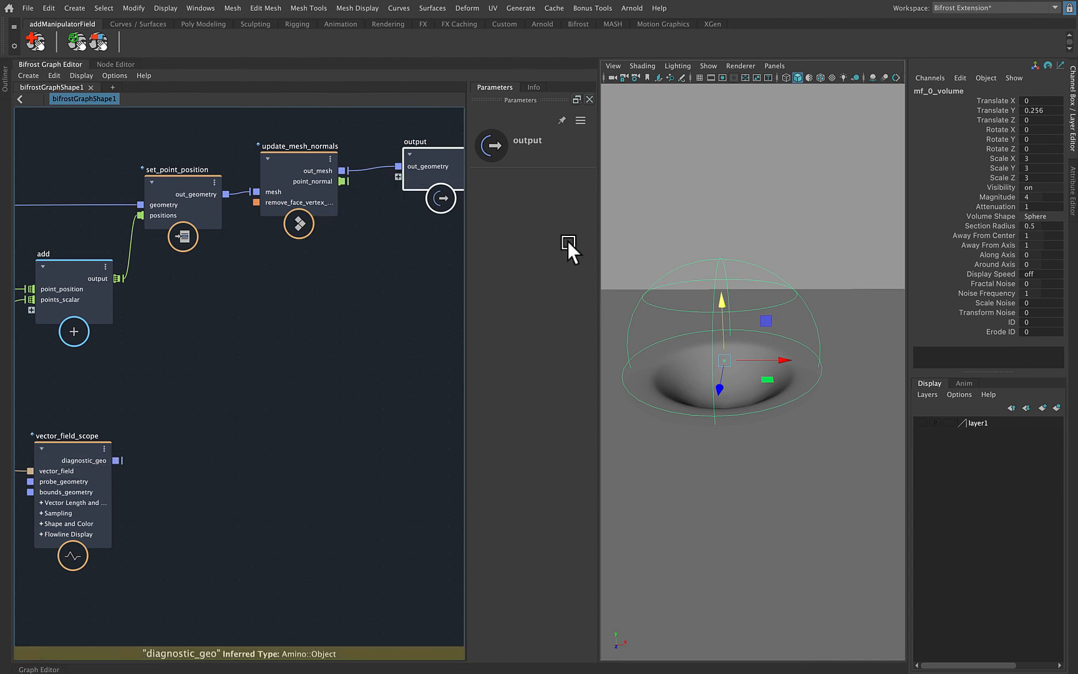
middle_click_drag(163, 363, 424, 322)
left_click_drag(705, 395, 774, 400, "alt")
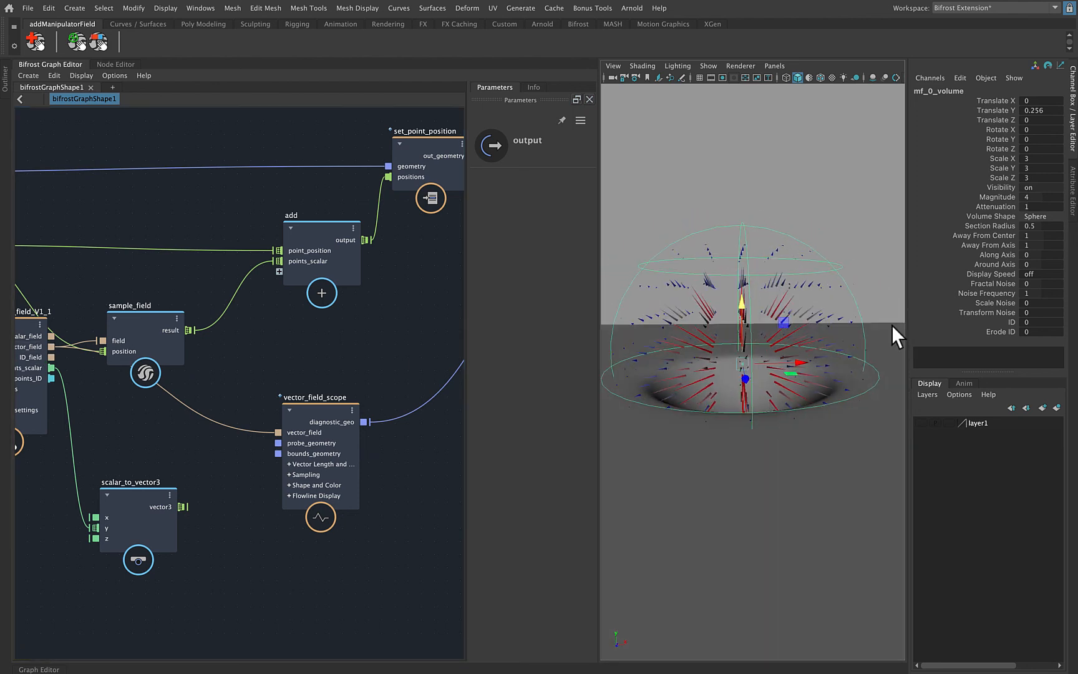
Set the Magnitude of mf_0_volume to 5.4 and view the field vectors from above
left_click(971, 197)
mouse_move(847, 202)
middle_mouse_down()
mouse_move(837, 207)
mouse_move(852, 216)
middle_mouse_up()
left_click_drag(852, 216, 787, 258, "alt")
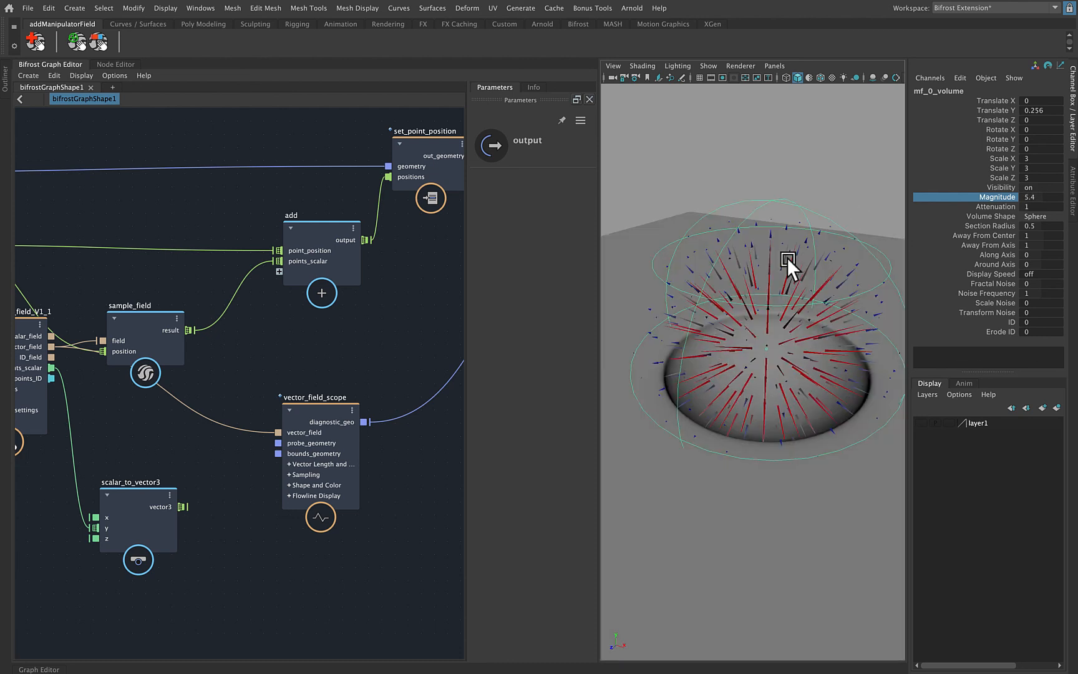
Move mf_0_volume across the plane to Translate X 1.064 and Translate Z 1.32, undoing the extra move
right_click_drag(787, 258, 765, 290, "alt")
left_click_drag(778, 393, 789, 429)
mouse_move(771, 340)
left_mouse_down()
mouse_move(780, 304)
mouse_move(761, 343)
mouse_move(775, 343)
left_mouse_up()
key("ctrl+z")
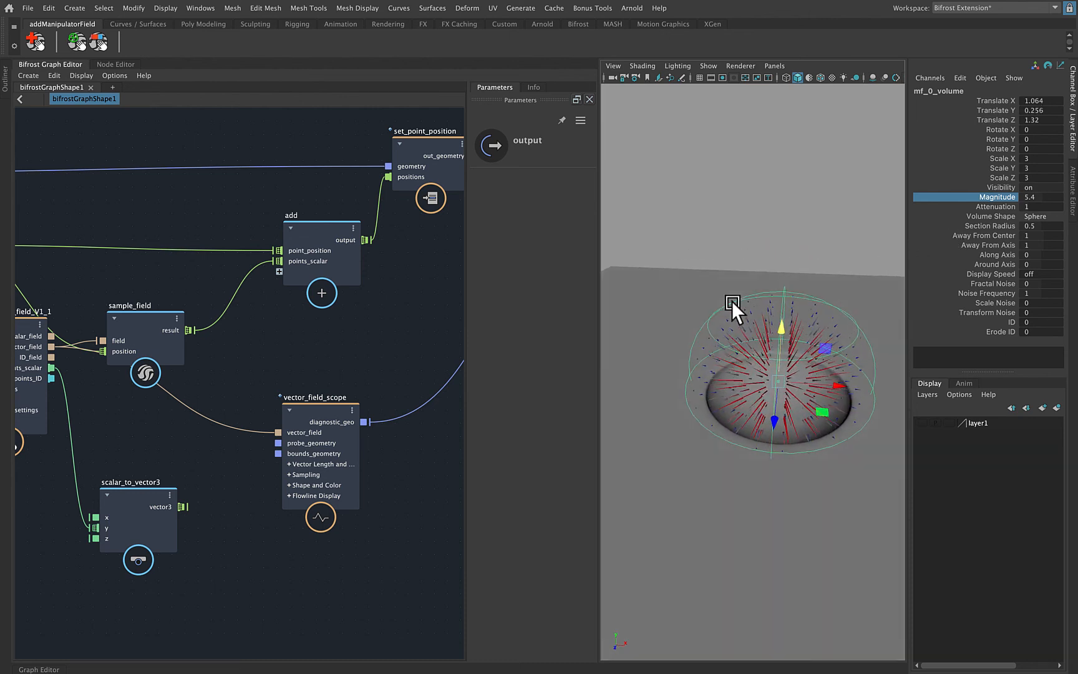
Try an Away From Center value of 3.8 on the spherical volume, and return it to 1
left_click_drag(732, 301, 737, 307, "alt")
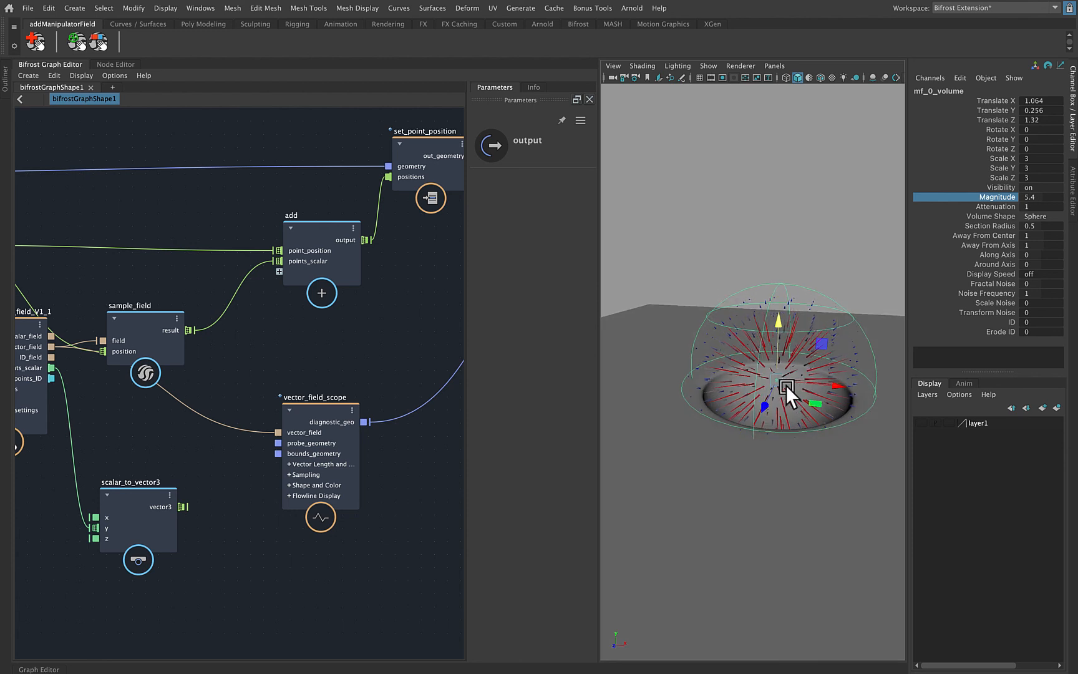
left_click(976, 235)
mouse_move(781, 262)
middle_mouse_down()
mouse_move(794, 257)
mouse_move(784, 265)
mouse_move(796, 268)
middle_mouse_up()
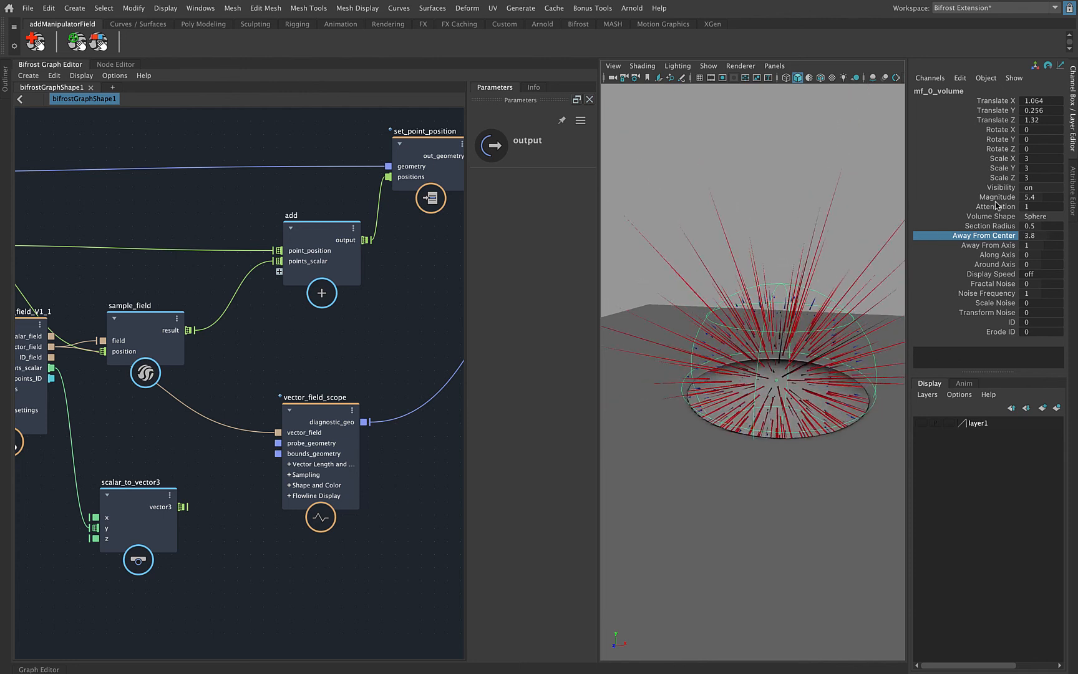
middle_click_drag(849, 258, 758, 292)
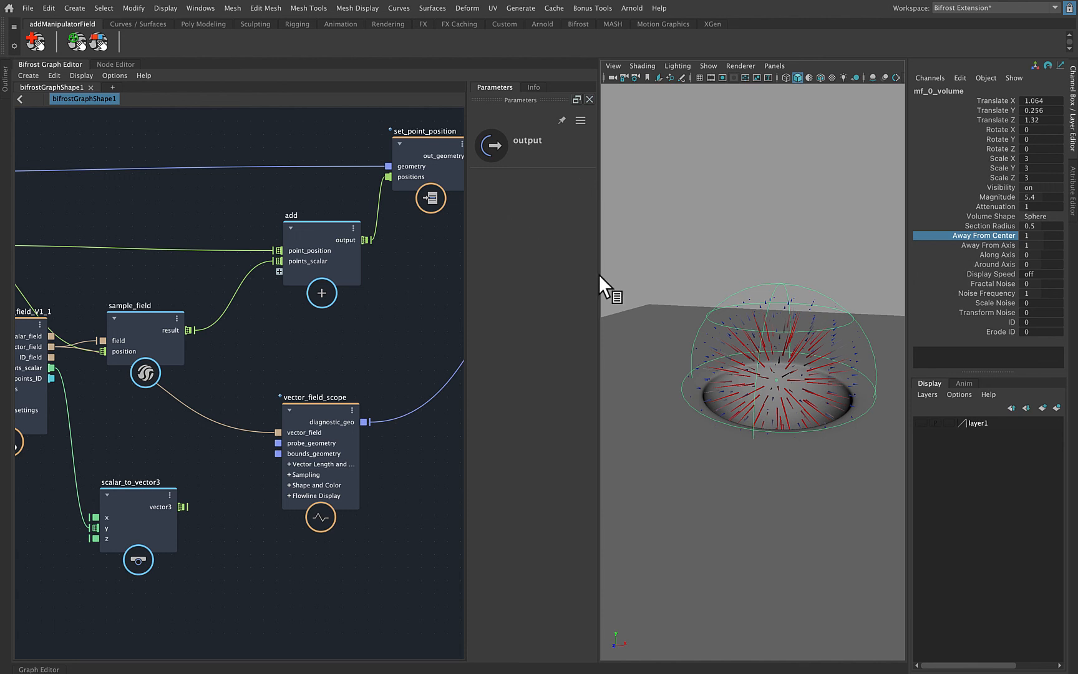
Widen the viewport and change the Volume Shape of mf_0_volume to Cube
left_click(977, 217)
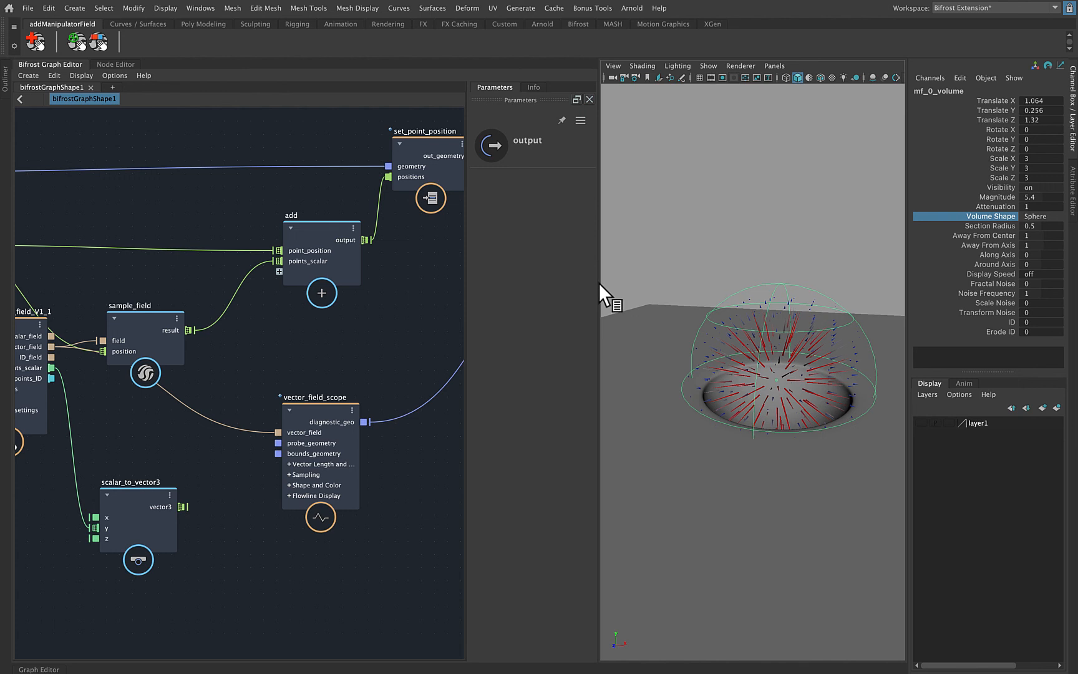
left_click_drag(596, 286, 533, 289)
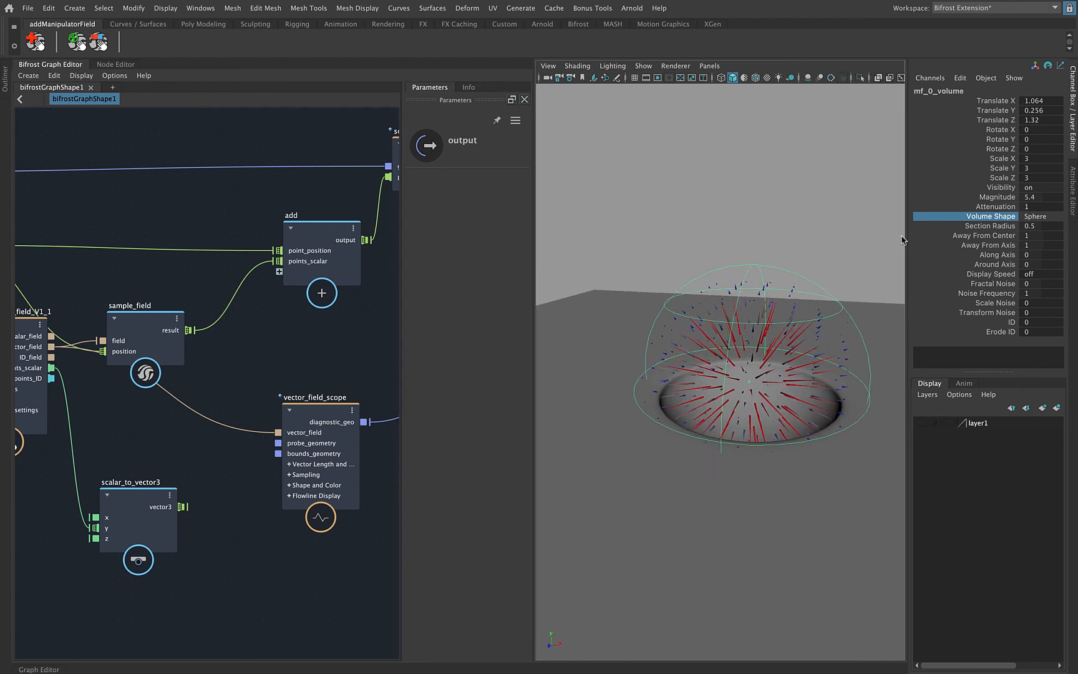
left_click(1043, 216)
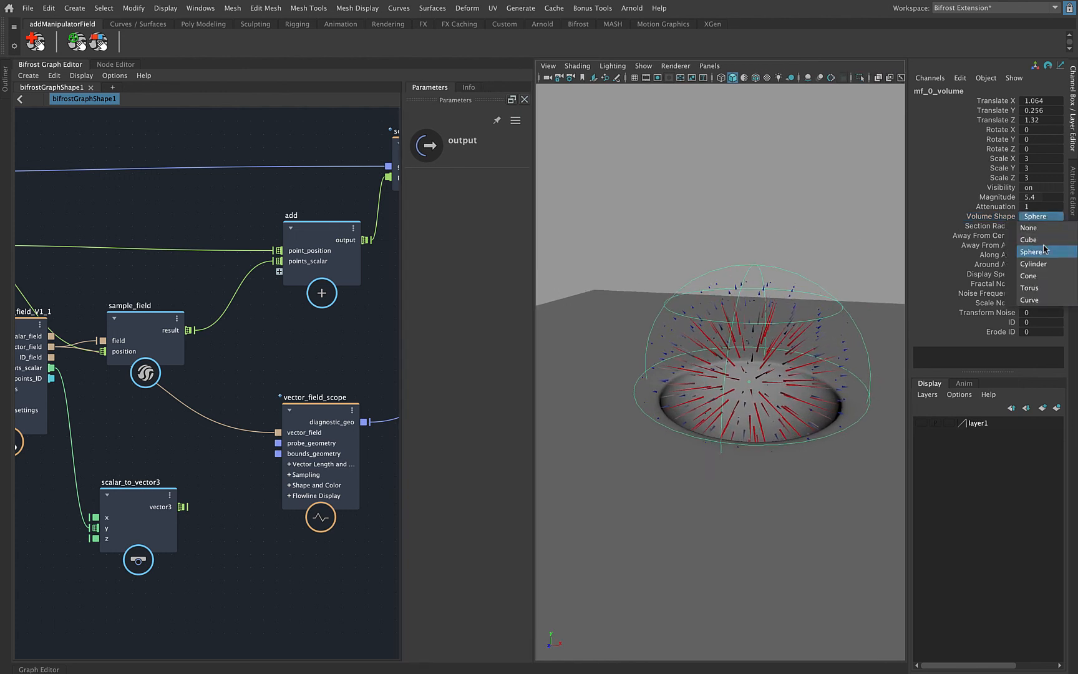
left_click(1044, 240)
mouse_move(811, 275)
left_mouse_down("alt")
mouse_move(750, 277)
mouse_move(799, 275)
left_mouse_up("alt")
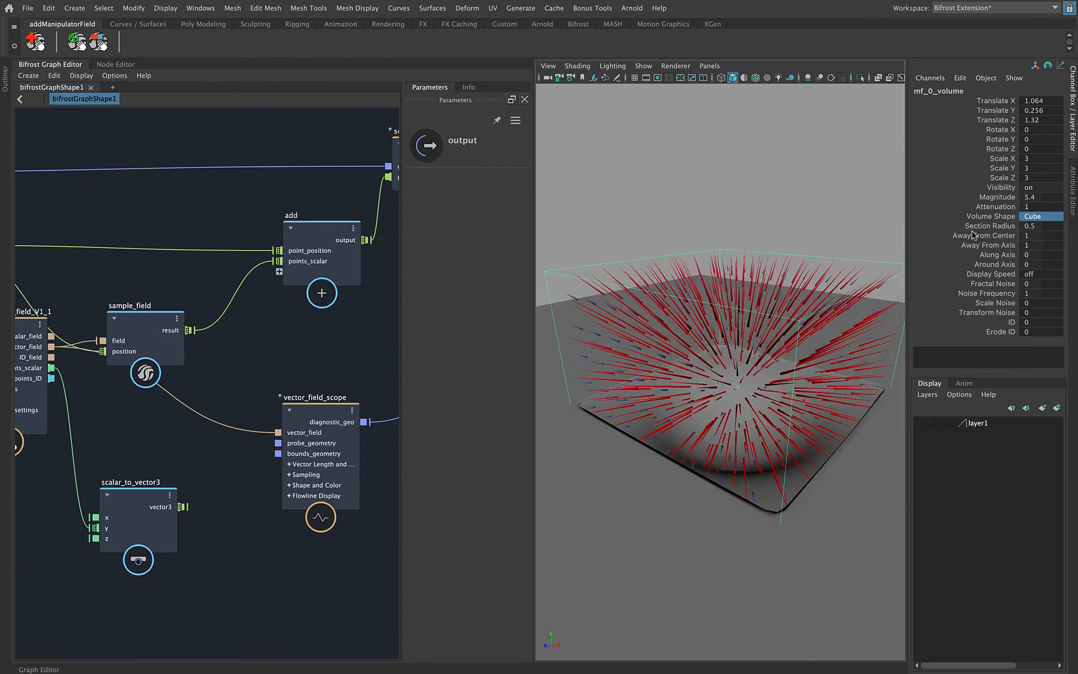
Try lowering Away From Center to 0.8 on the cube-shaped volume
left_click(985, 236)
middle_click_drag(830, 248, 801, 256)
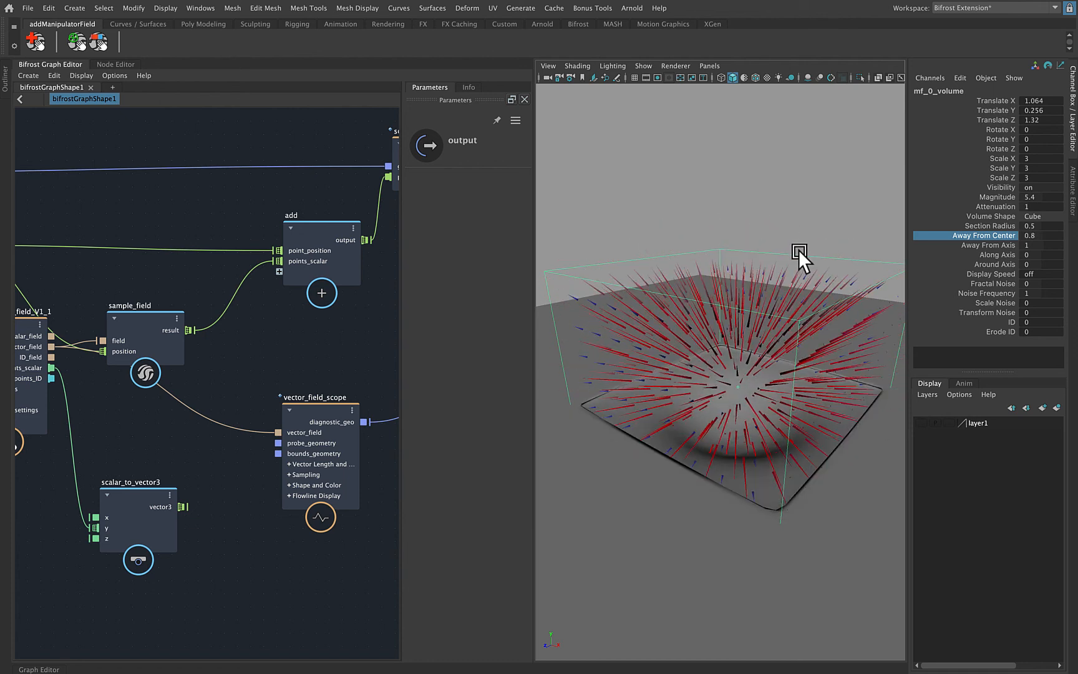
Change the Volume Shape of mf_0_volume to Cylinder and select Away From Center for adjustment
left_click(1047, 215)
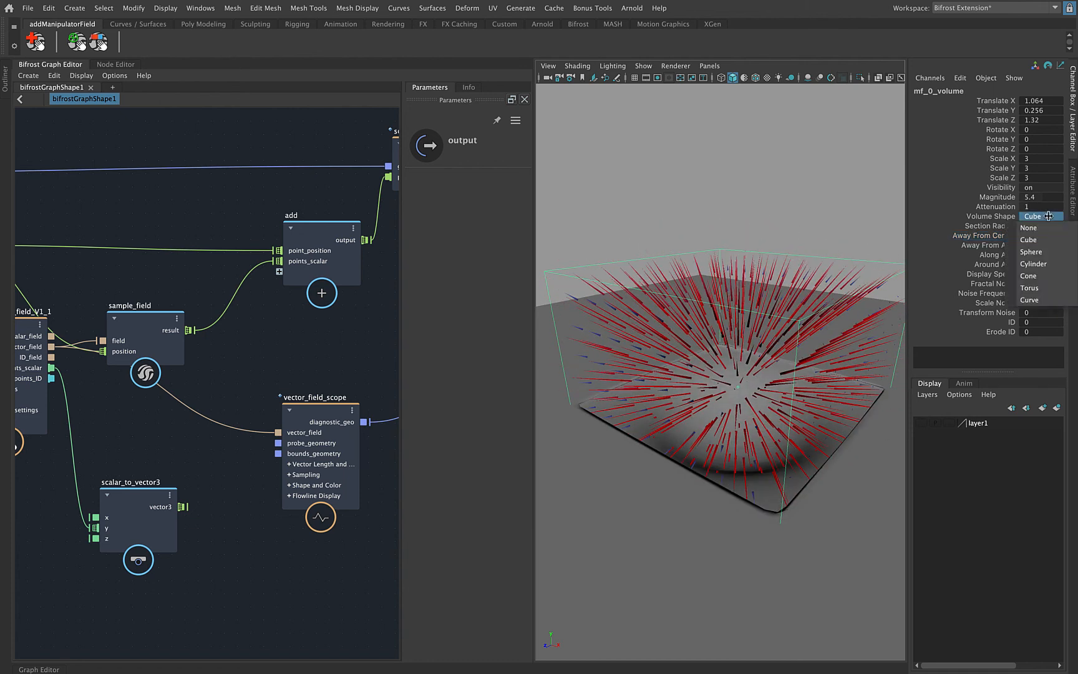
left_click(1034, 264)
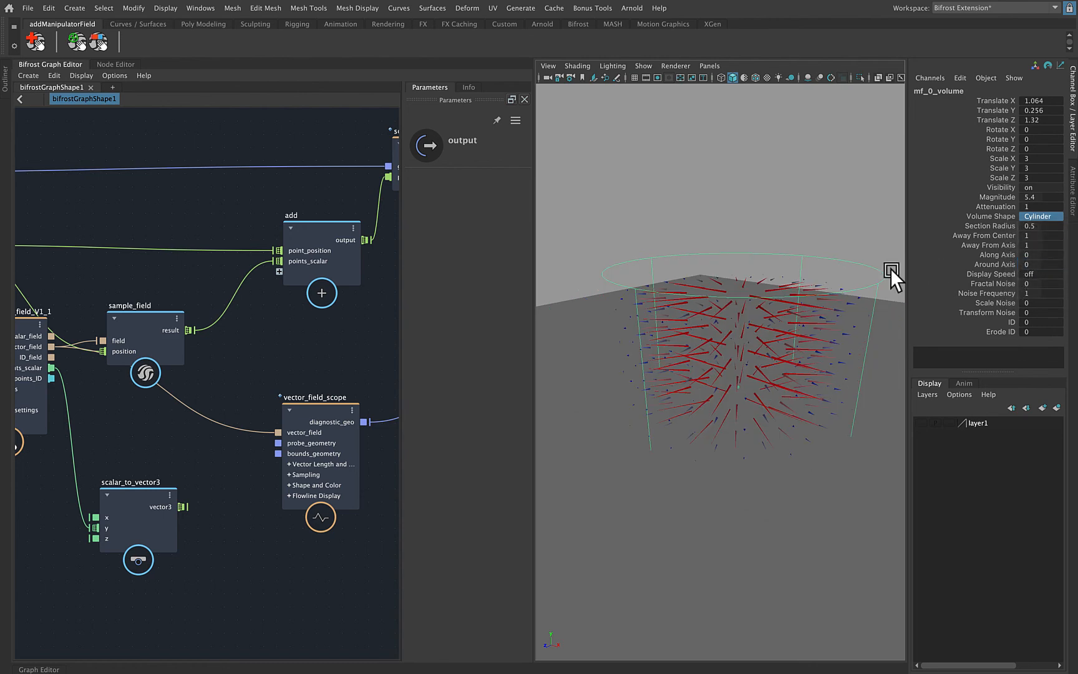
left_click_drag(794, 285, 744, 280, "alt")
left_click(966, 239)
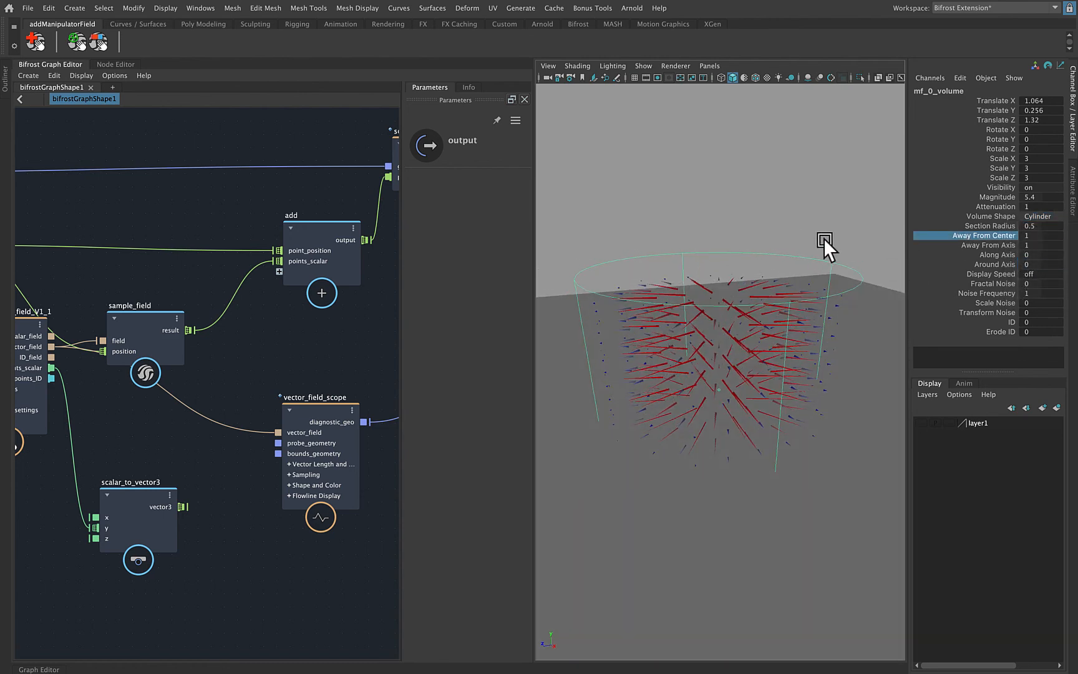